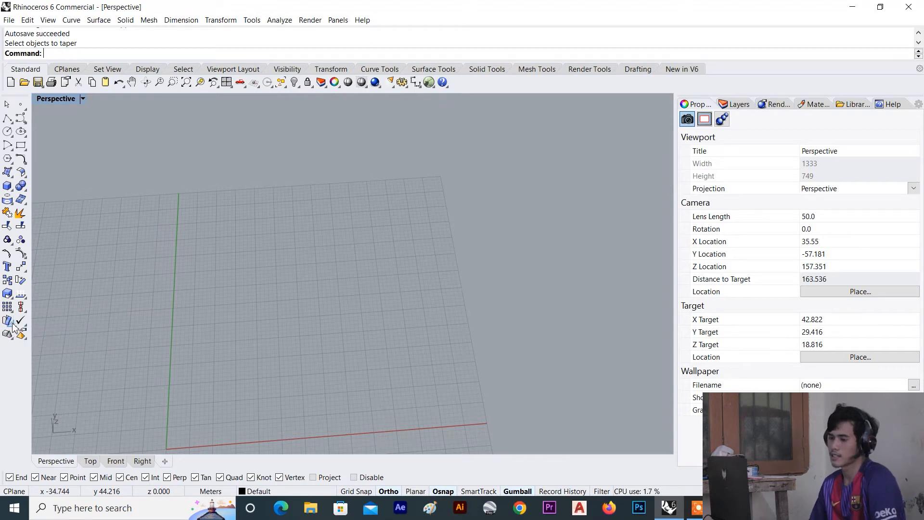
pyautogui.click(12, 323)
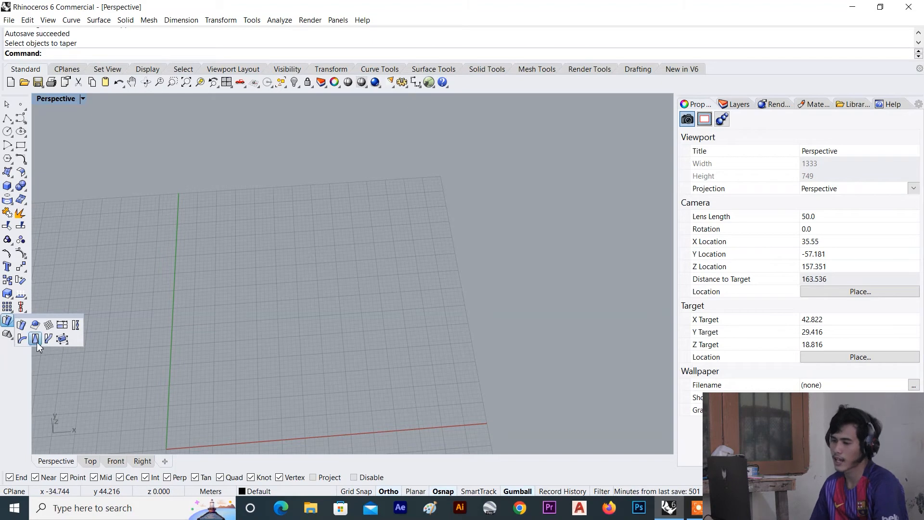
pyautogui.click(35, 339)
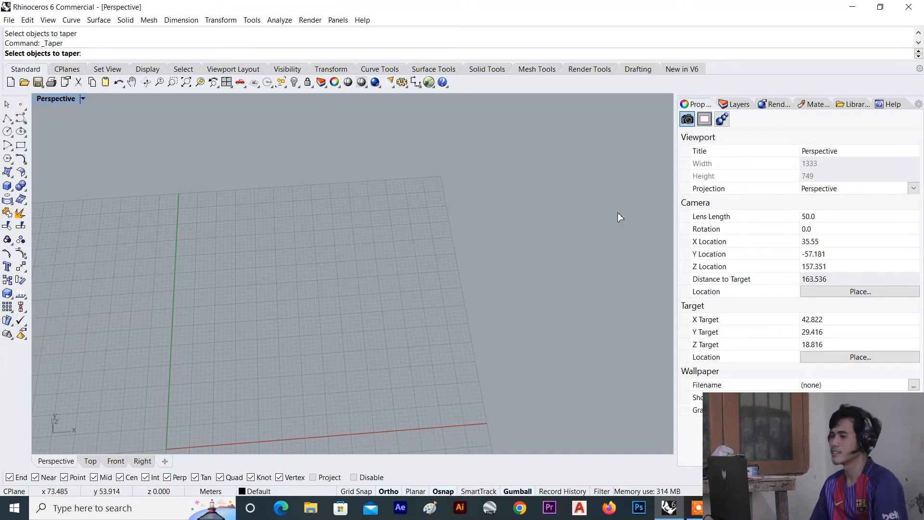
pyautogui.press('Escape')
# Start a box with a rectangular base about 7 m wide and 26.5 m long beside the origin, lengthwise along the y axis.
pyautogui.scroll(-6, 288, 228)
pyautogui.moveTo(300, 249); pyautogui.dragTo(313, 237, button='right')
pyautogui.scroll(4, 269, 249)
pyautogui.moveTo(260, 250); pyautogui.dragTo(254, 248, button='right')
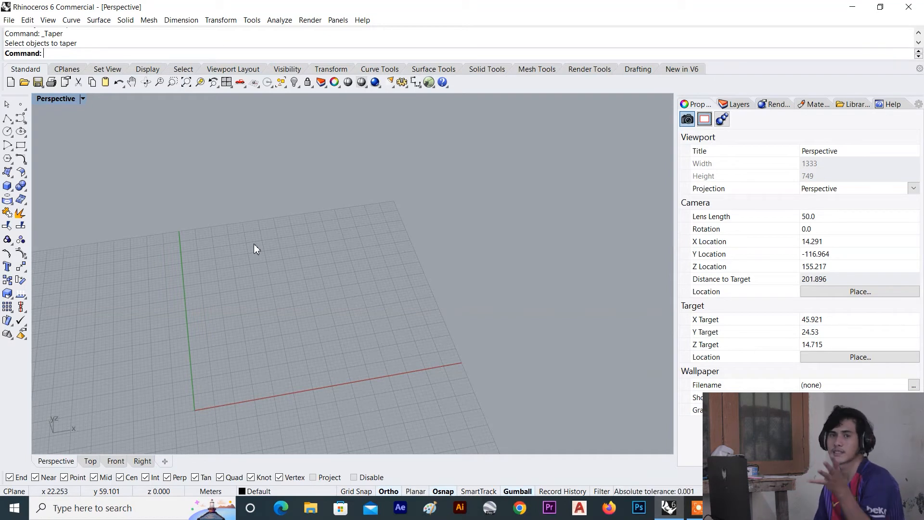
pyautogui.moveTo(253, 244); pyautogui.dragTo(265, 277, button='right')
pyautogui.write('box')
pyautogui.press('Return')
pyautogui.scroll(4, 244, 337)
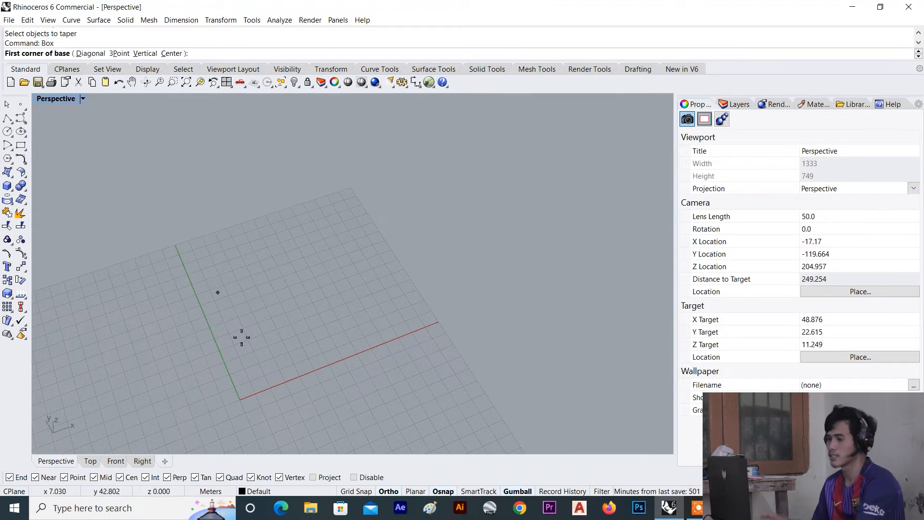
pyautogui.click(243, 397)
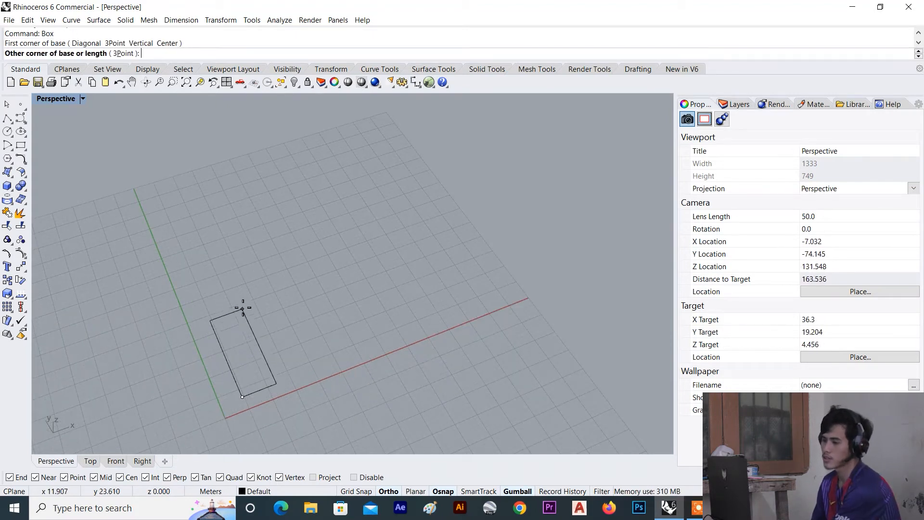
pyautogui.click(233, 290)
# Raise the box's base to a height of about 5.6 m.
pyautogui.scroll(-4, 232, 267)
pyautogui.moveTo(232, 267); pyautogui.dragTo(236, 256, button='right')
pyautogui.scroll(6, 234, 286)
pyautogui.scroll(2, 231, 264)
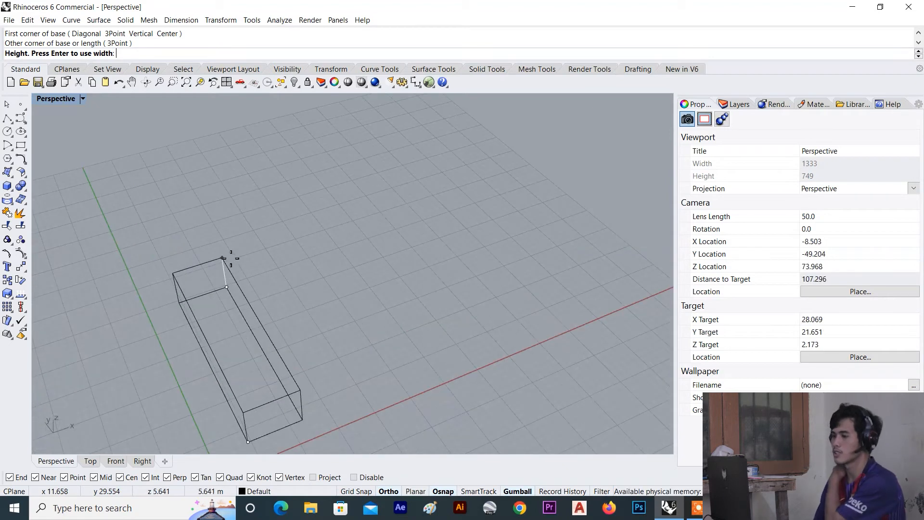
pyautogui.click(231, 259)
# Start the Taper command and confirm the box as the object to taper.
pyautogui.scroll(-4, 301, 240)
pyautogui.moveTo(302, 240); pyautogui.dragTo(410, 224, button='right')
pyautogui.scroll(3, 303, 227)
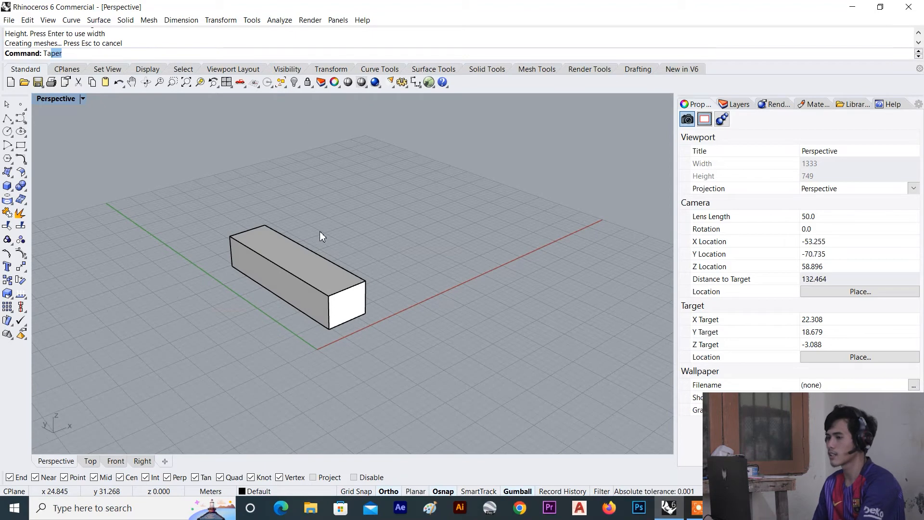
pyautogui.press('Return')
pyautogui.scroll(-5, 320, 231)
pyautogui.moveTo(386, 255); pyautogui.dragTo(260, 219, button='right')
pyautogui.moveTo(366, 166); pyautogui.dragTo(374, 260, button='right')
pyautogui.scroll(5, 340, 279)
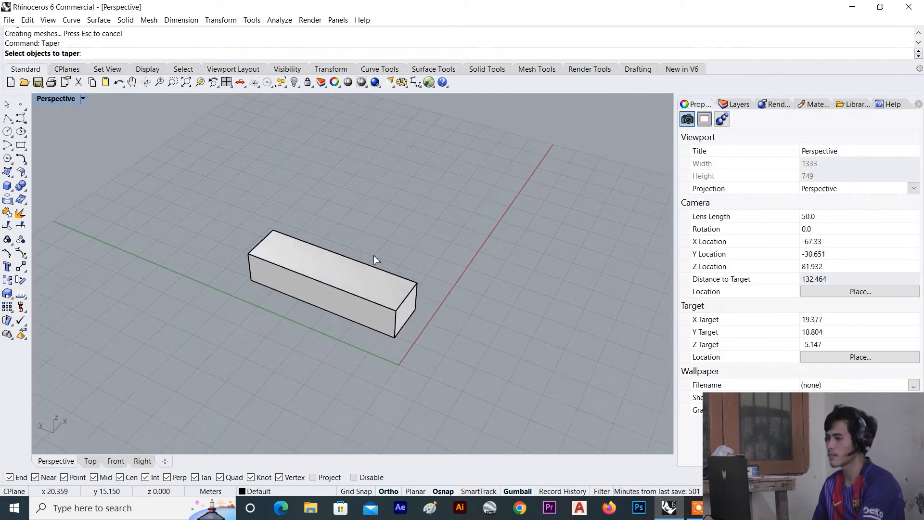
pyautogui.click(340, 279)
pyautogui.moveTo(314, 275); pyautogui.dragTo(192, 213, button='right')
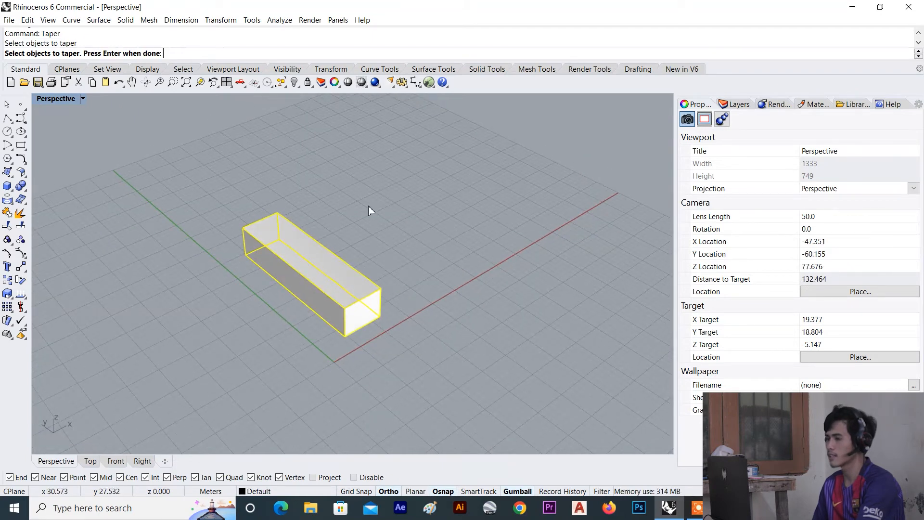
pyautogui.press('Return')
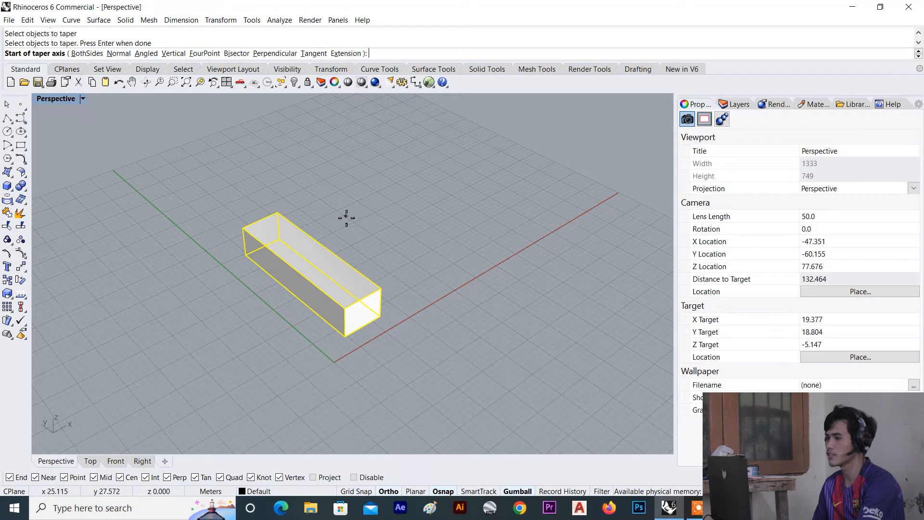
# Define the taper axis lengthwise along the box's bottom, from the near bottom edge's midpoint to the far bottom edge, about 26.5 m long.
pyautogui.moveTo(336, 226); pyautogui.dragTo(306, 288, button='right')
pyautogui.scroll(-4, 337, 243)
pyautogui.scroll(5, 313, 298)
pyautogui.moveTo(351, 326); pyautogui.dragTo(298, 194, button='right')
pyautogui.click(336, 345)
pyautogui.scroll(-4, 330, 347)
pyautogui.scroll(4, 330, 324)
pyautogui.scroll(3, 300, 194)
pyautogui.scroll(-3, 306, 206)
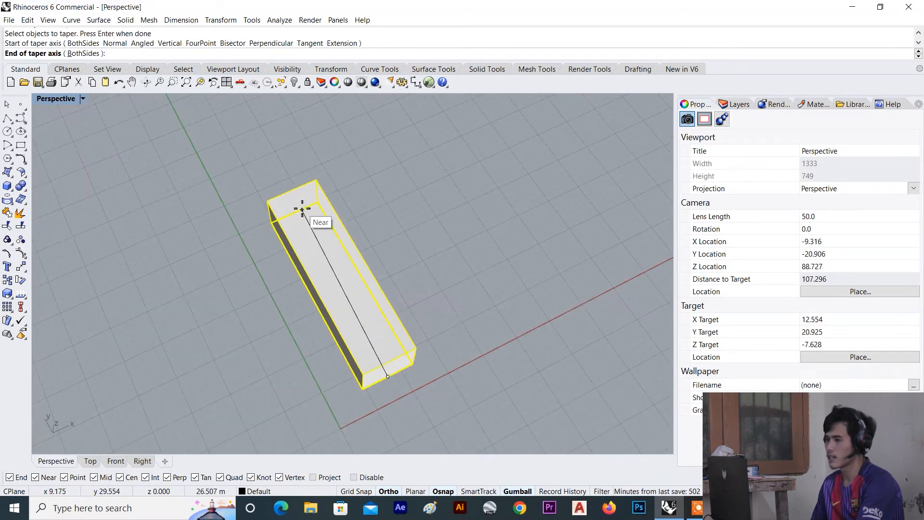
pyautogui.scroll(2, 308, 211)
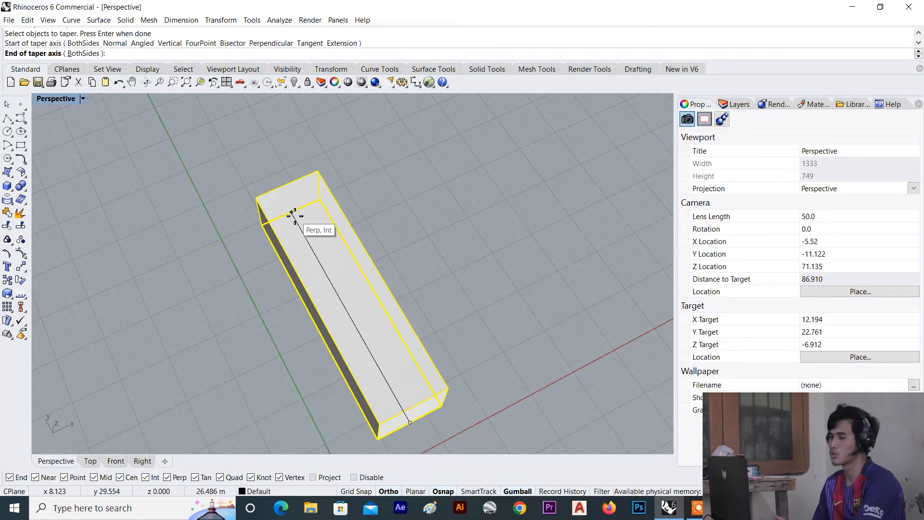
pyautogui.scroll(4, 292, 211)
pyautogui.click(293, 211)
# Set the taper's start distance to about 4.6 m at the near end of the box.
pyautogui.scroll(-4, 294, 208)
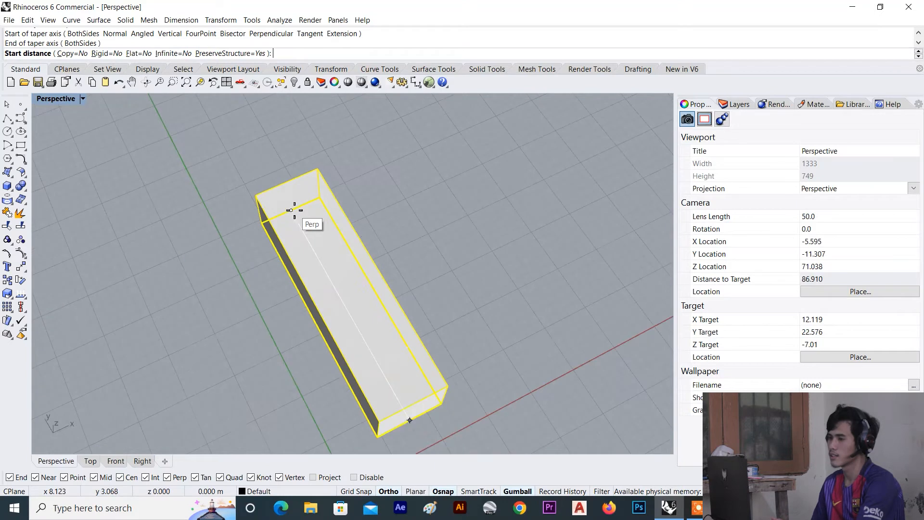
pyautogui.scroll(5, 462, 423)
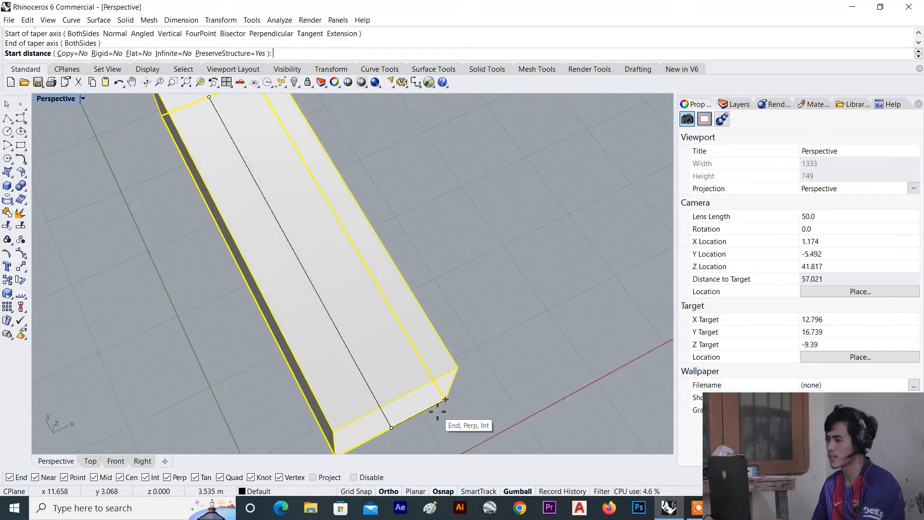
pyautogui.scroll(-5, 423, 324)
pyautogui.scroll(4, 470, 376)
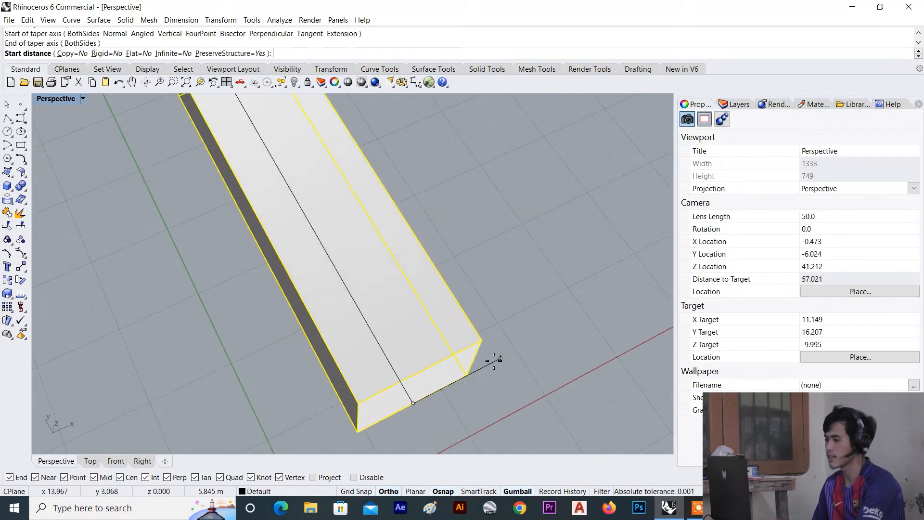
pyautogui.scroll(-6, 483, 368)
pyautogui.moveTo(483, 368); pyautogui.dragTo(440, 357, button='right')
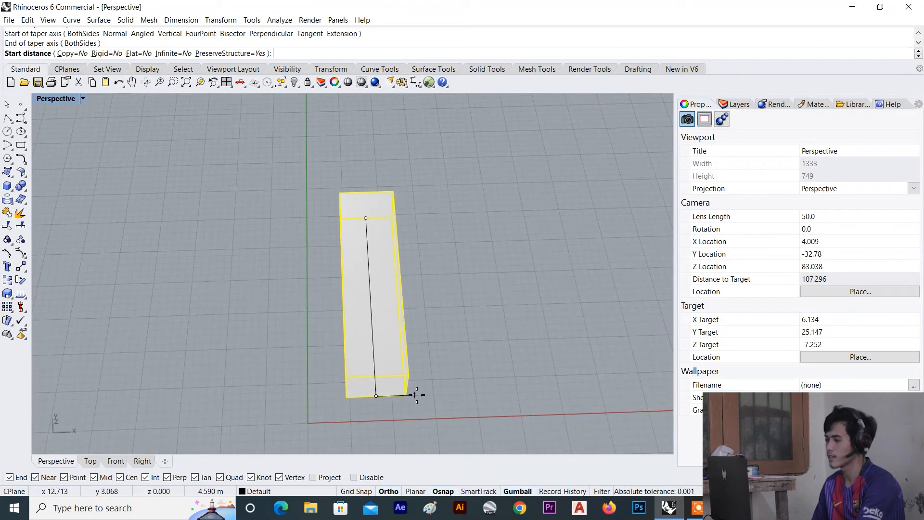
pyautogui.click(414, 395)
# Examine how smaller and larger end distances reshape the taper preview at the box's far end.
pyautogui.scroll(-3, 428, 380)
pyautogui.scroll(5, 407, 299)
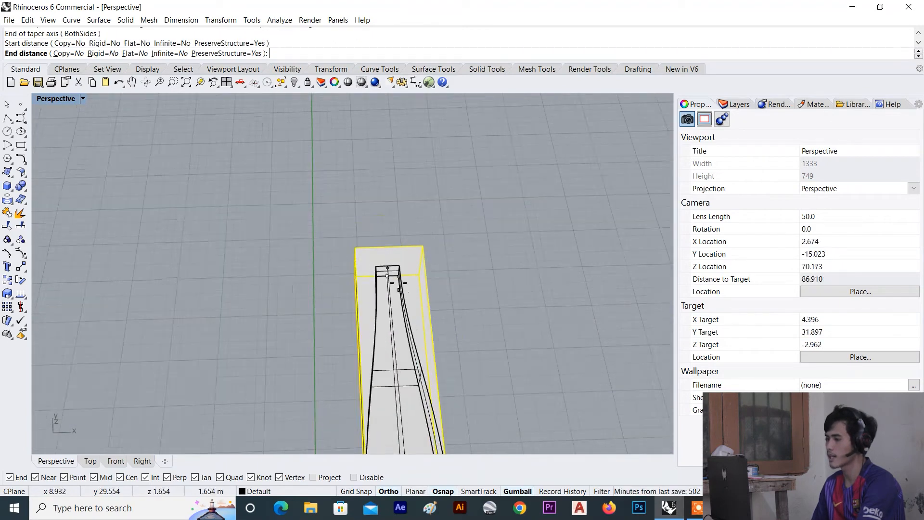
pyautogui.scroll(3, 388, 265)
pyautogui.moveTo(398, 305); pyautogui.dragTo(377, 285, button='right')
pyautogui.scroll(-2, 375, 260)
pyautogui.scroll(1, 377, 263)
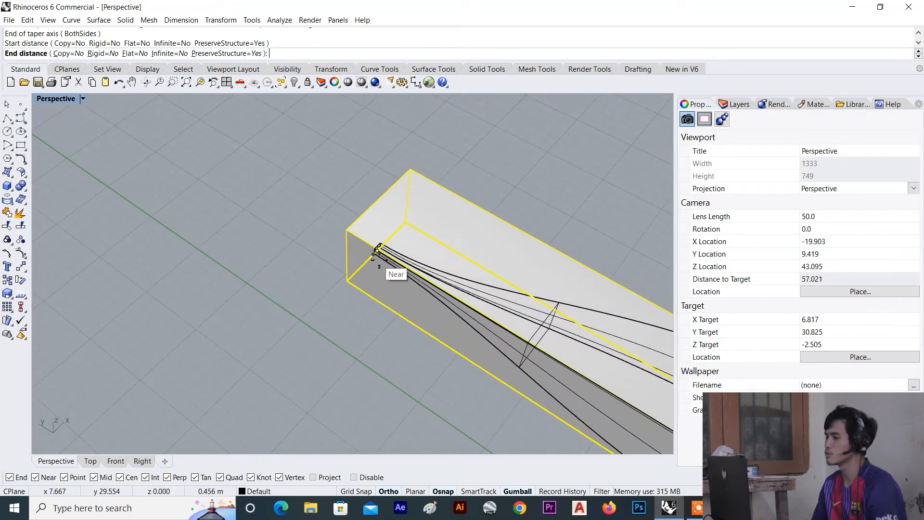
pyautogui.scroll(2, 370, 260)
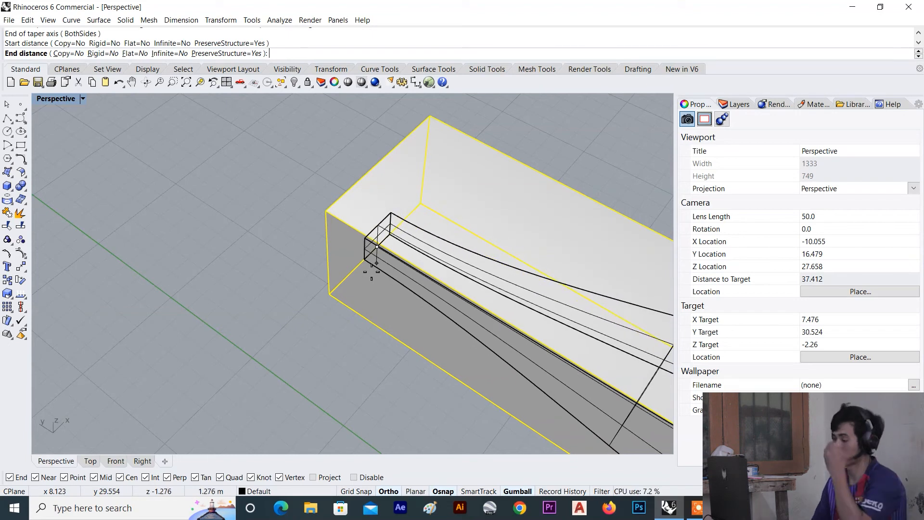
pyautogui.scroll(-1, 368, 268)
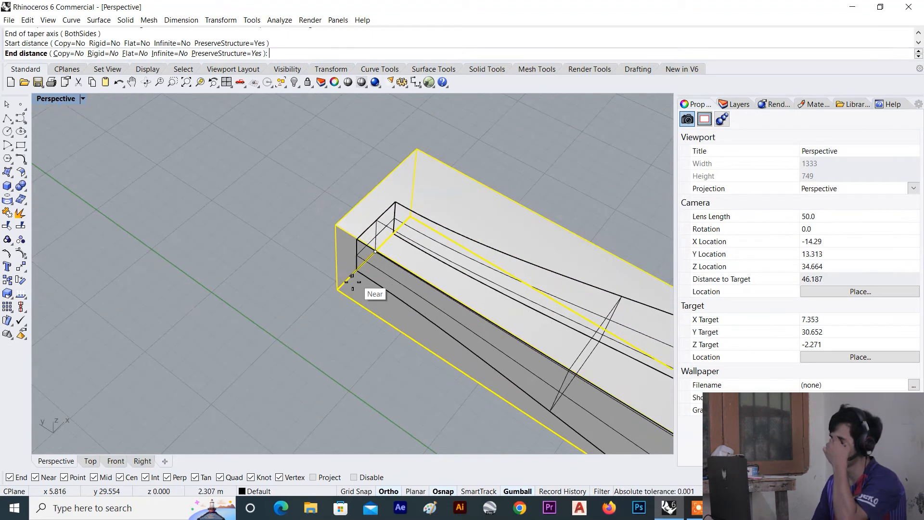
pyautogui.scroll(-3, 253, 366)
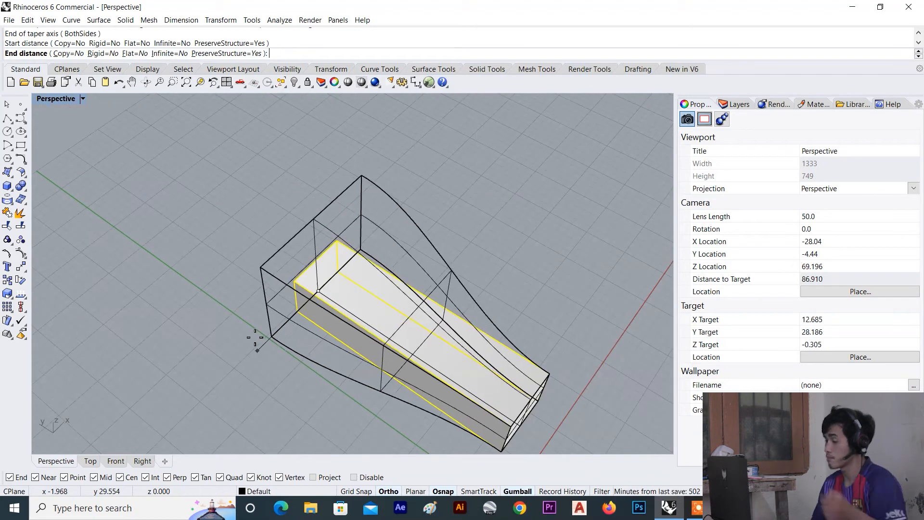
pyautogui.scroll(3, 289, 289)
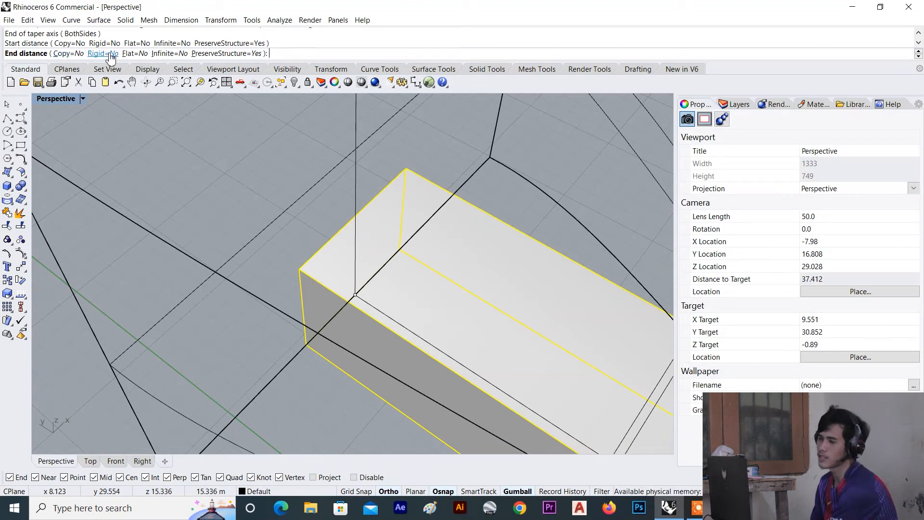
# Try the taper's Copy and Rigid options set to Yes, inspect the preview, and return both to No.
pyautogui.click(78, 57)
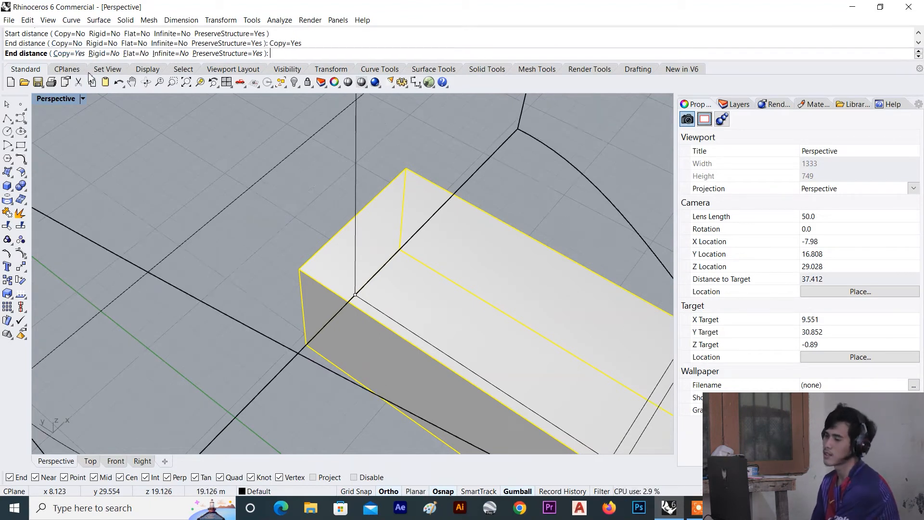
pyautogui.scroll(-6, 258, 211)
pyautogui.scroll(6, 254, 205)
pyautogui.click(99, 53)
pyautogui.scroll(-10, 255, 193)
pyautogui.scroll(-3, 256, 196)
pyautogui.moveTo(274, 202); pyautogui.dragTo(381, 174, button='right')
pyautogui.scroll(8, 252, 242)
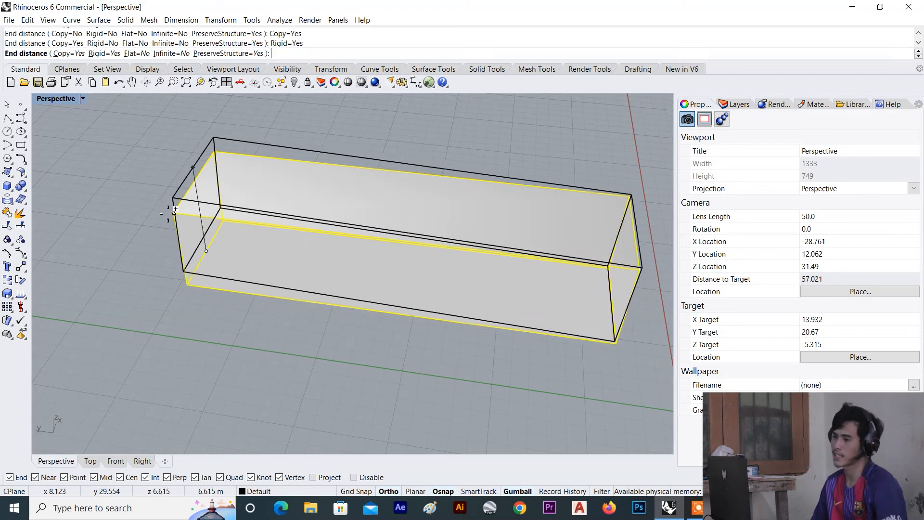
pyautogui.click(97, 54)
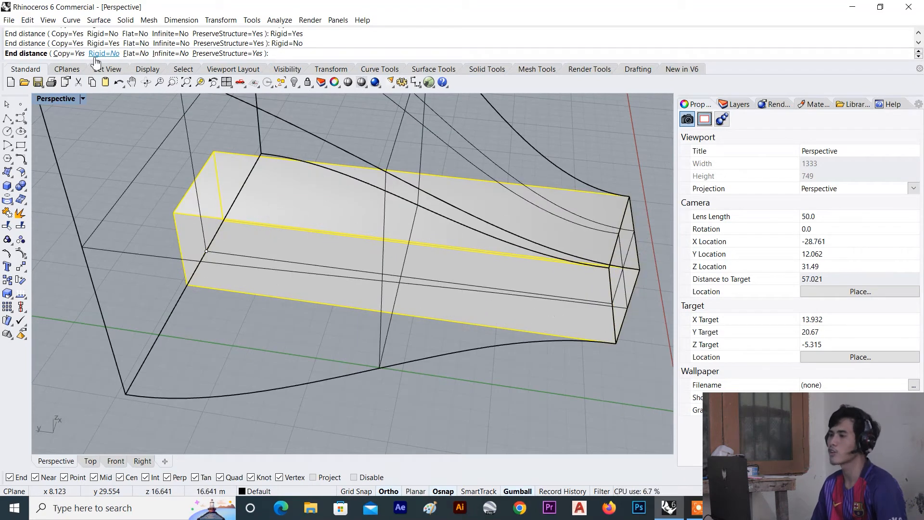
pyautogui.click(69, 53)
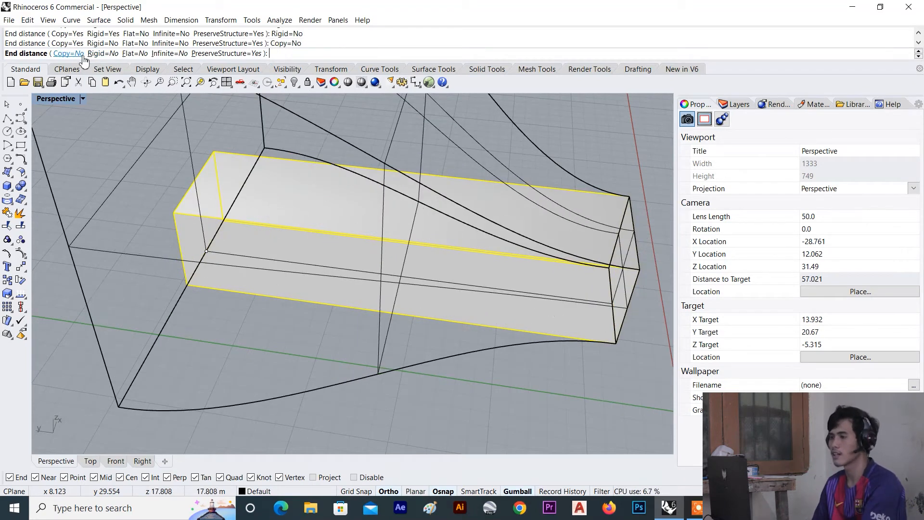
# Set the taper's Flat option to Yes and preview various end distances at the box's far end.
pyautogui.click(130, 54)
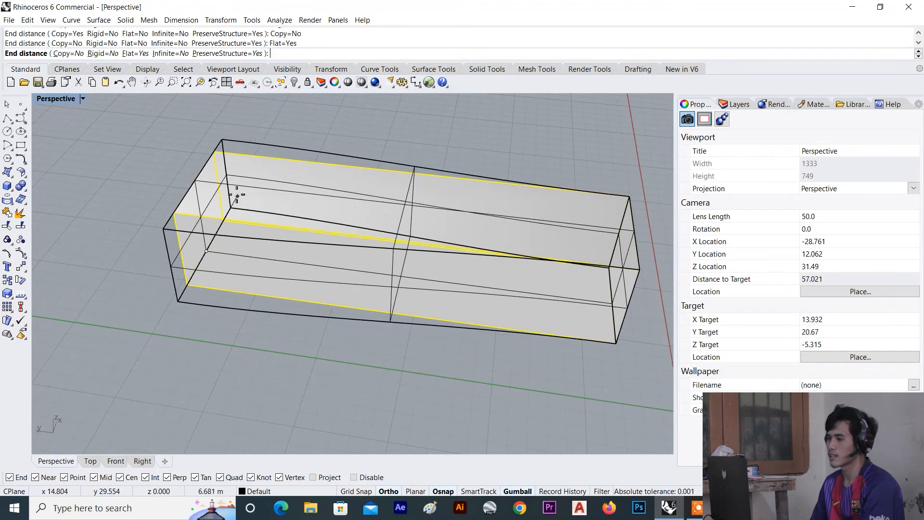
pyautogui.scroll(-4, 220, 189)
pyautogui.scroll(6, 232, 206)
pyautogui.scroll(-4, 211, 238)
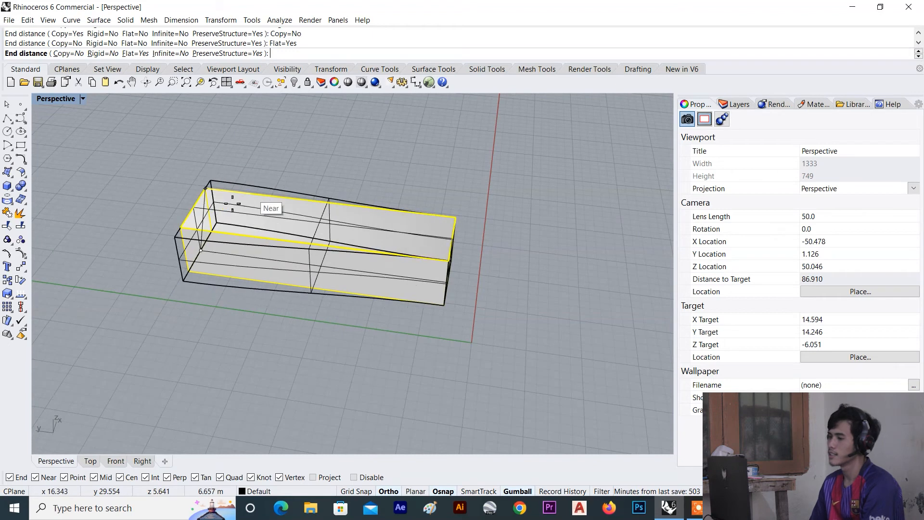
pyautogui.scroll(4, 216, 215)
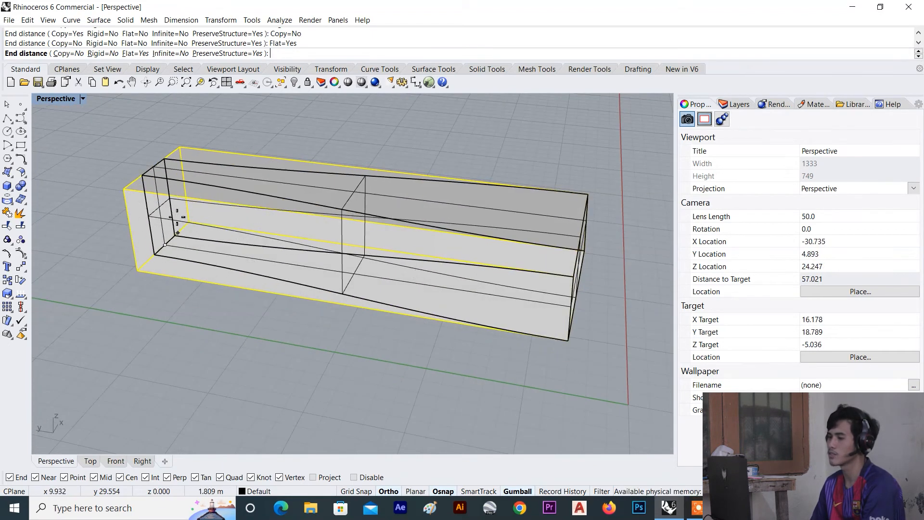
pyautogui.scroll(2, 177, 218)
pyautogui.scroll(-2, 177, 217)
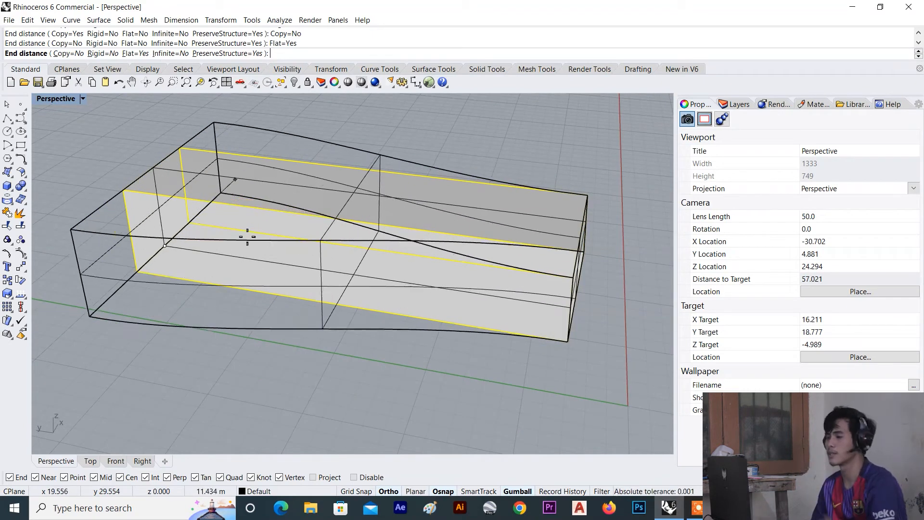
pyautogui.scroll(2, 203, 206)
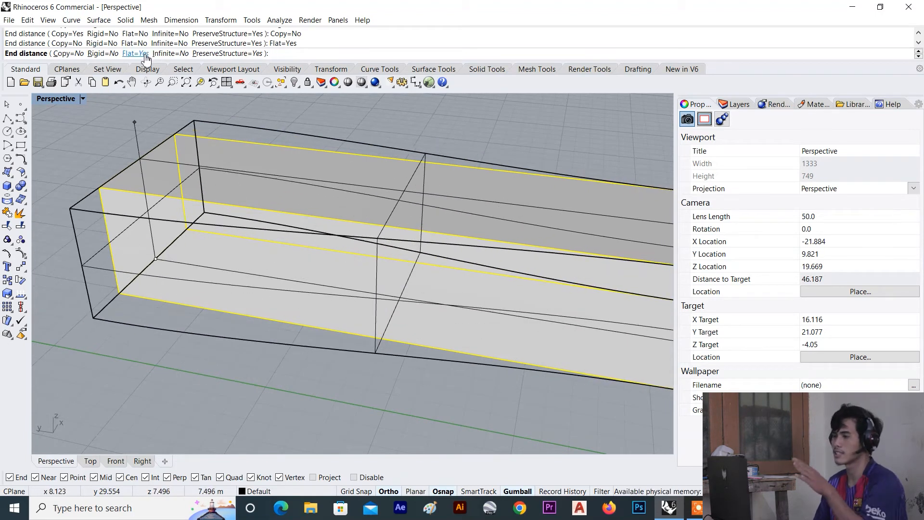
# Switch the taper's Flat option between No and Yes to compare the previews, leaving it at No.
pyautogui.click(140, 54)
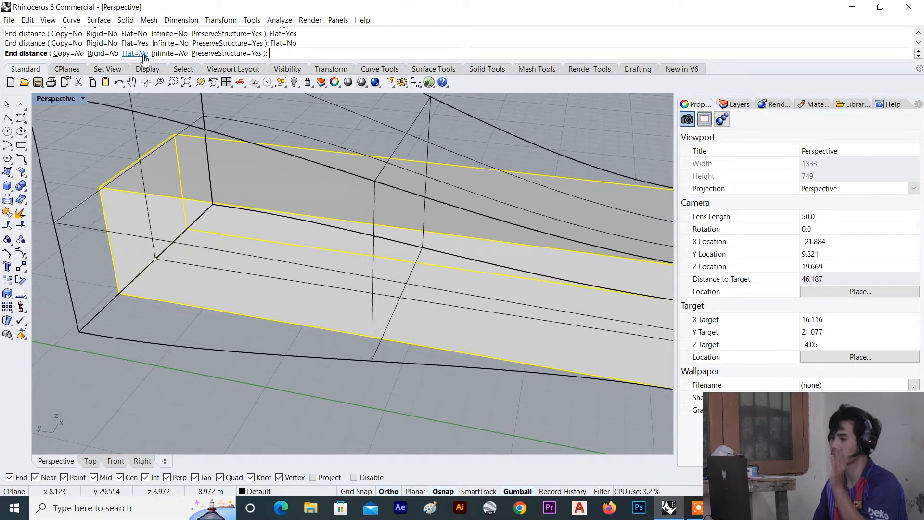
pyautogui.click(135, 53)
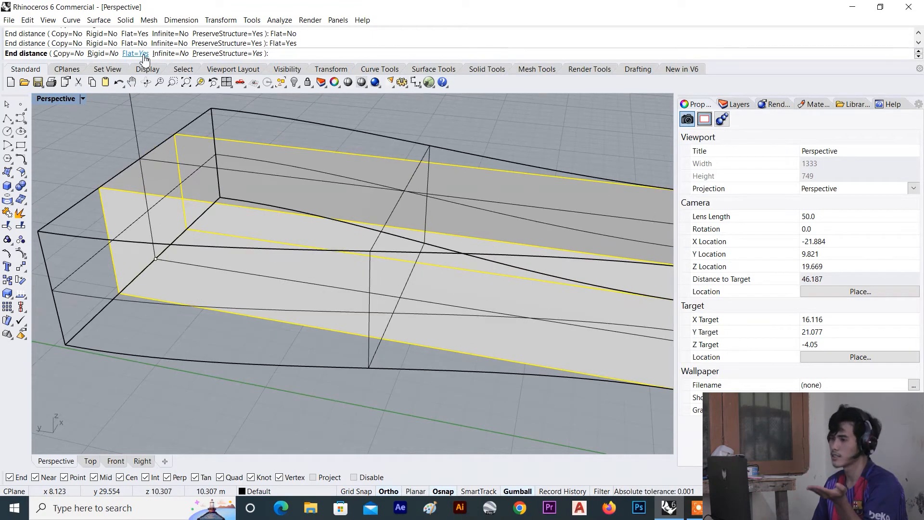
pyautogui.click(135, 53)
pyautogui.scroll(-5, 213, 202)
pyautogui.scroll(7, 178, 213)
pyautogui.scroll(-6, 178, 214)
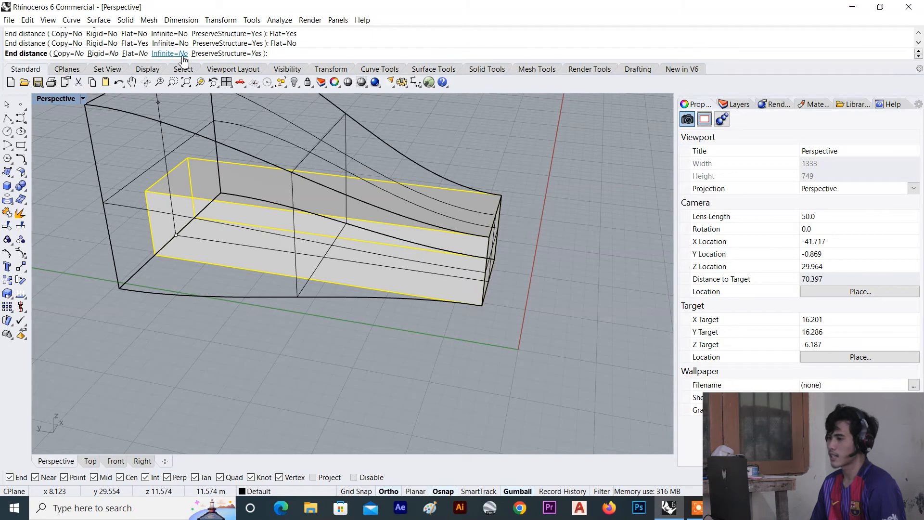
pyautogui.scroll(6, 184, 206)
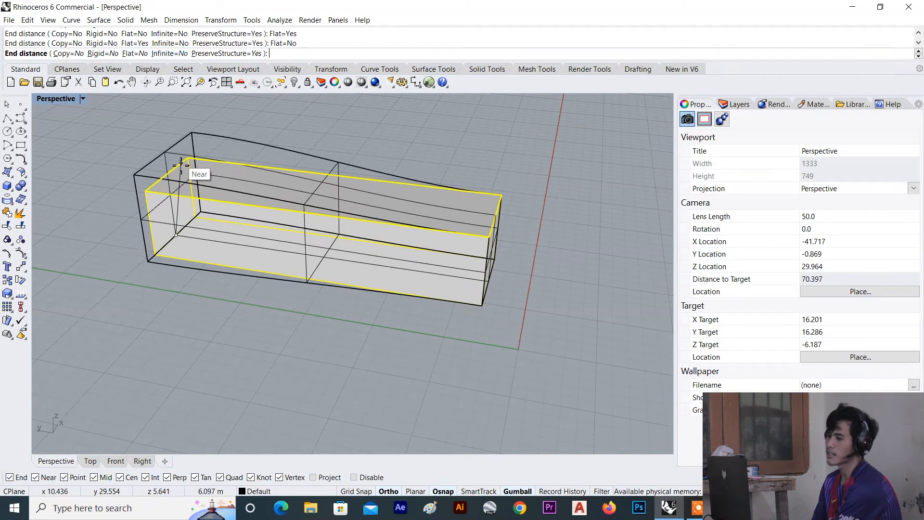
# Set the taper's Infinite option to Yes, comparing its preview with the No setting at small end distances.
pyautogui.scroll(-3, 223, 213)
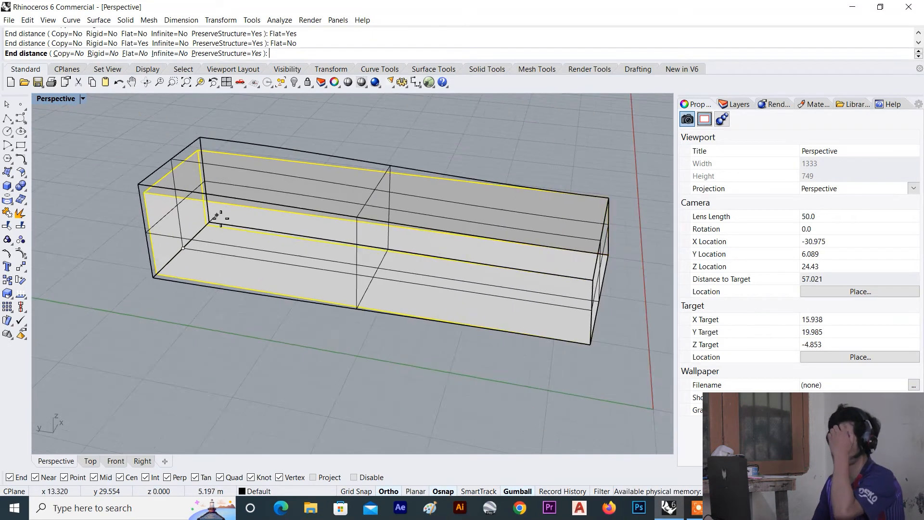
pyautogui.scroll(3, 211, 226)
pyautogui.scroll(-4, 166, 218)
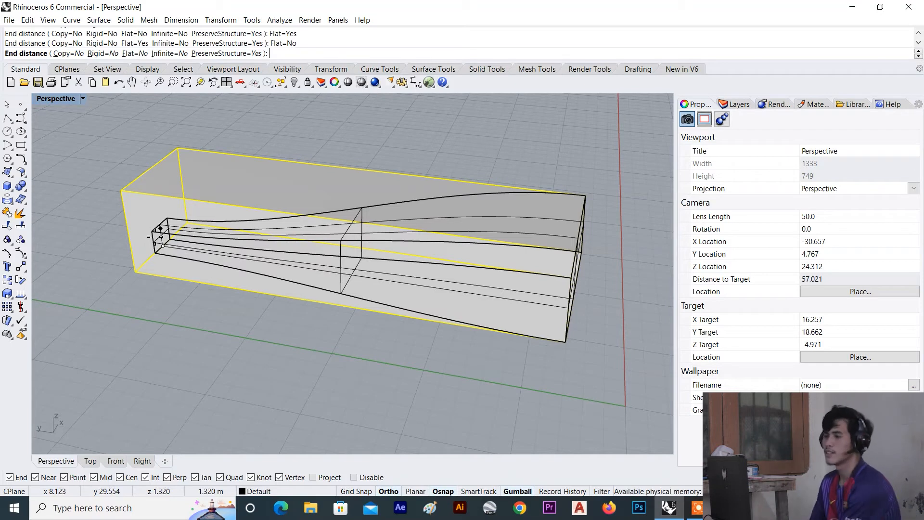
pyautogui.click(169, 54)
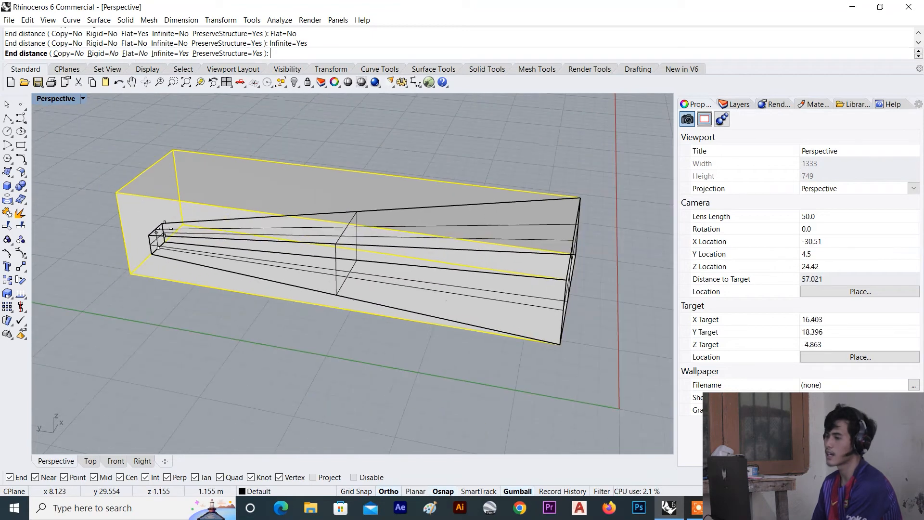
pyautogui.scroll(2, 159, 236)
pyautogui.scroll(-6, 162, 232)
pyautogui.moveTo(163, 231); pyautogui.dragTo(188, 219, button='right')
pyautogui.scroll(4, 171, 242)
pyautogui.moveTo(169, 258); pyautogui.dragTo(154, 253, button='right')
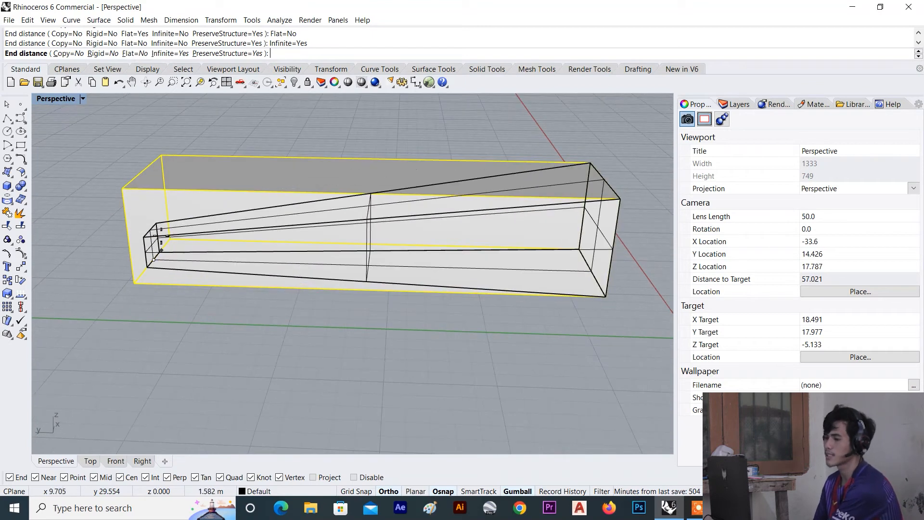
pyautogui.click(184, 54)
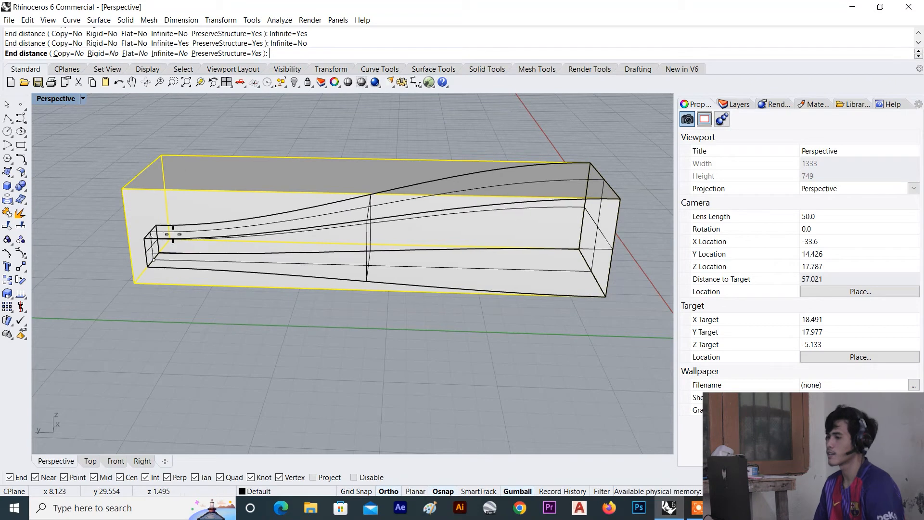
pyautogui.click(185, 57)
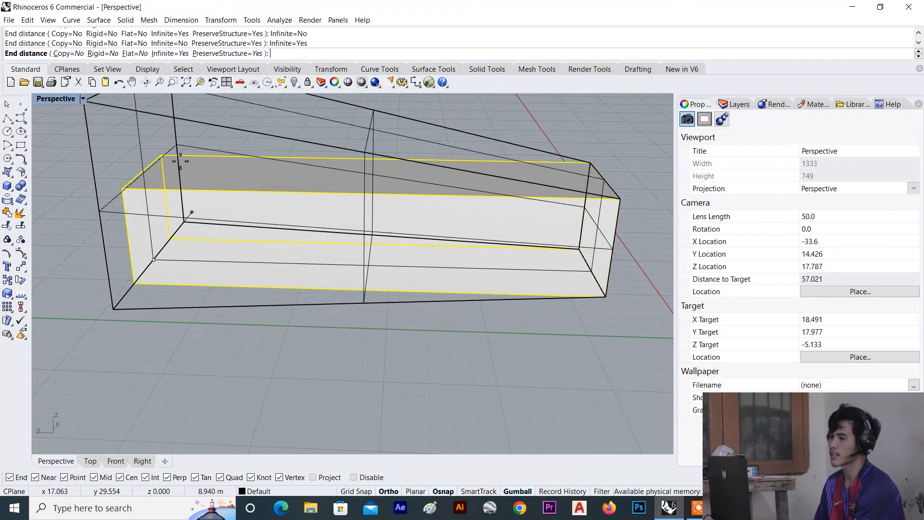
# Apply the taper with an end distance picked at the box's far end, inspect the solid, and undo it.
pyautogui.click(150, 226)
pyautogui.moveTo(149, 226); pyautogui.dragTo(255, 155, button='right')
pyautogui.scroll(6, 267, 176)
pyautogui.moveTo(281, 183); pyautogui.dragTo(318, 235, button='right')
pyautogui.moveTo(510, 234); pyautogui.dragTo(244, 196, button='right')
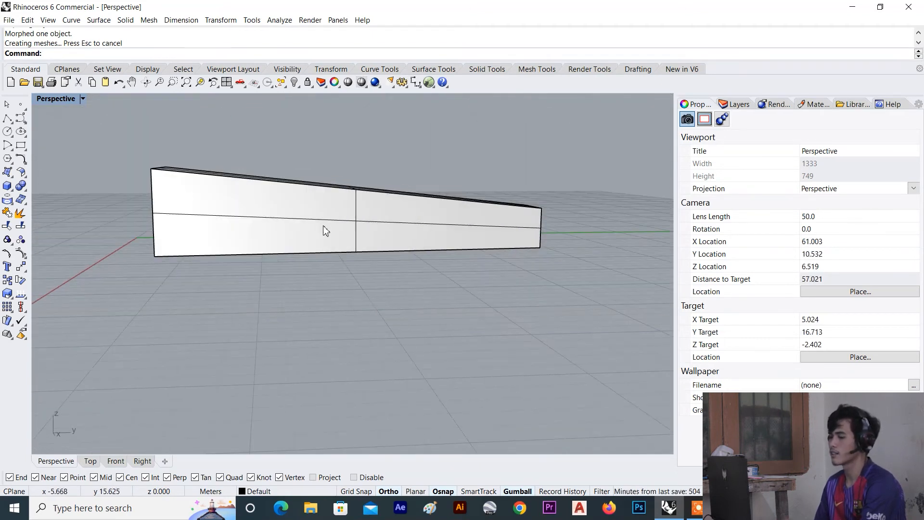
pyautogui.hotkey('ctrl', 'z')
# Restart Taper on the box with its axis between the midpoints of the near and far bottom end edges.
pyautogui.moveTo(320, 227); pyautogui.dragTo(380, 313, button='right')
pyautogui.write('Ta')
pyautogui.press('Return')
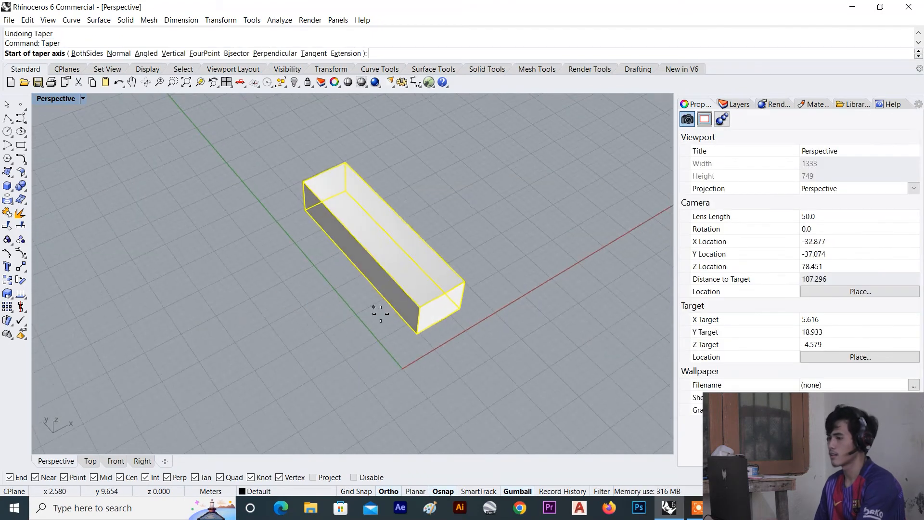
pyautogui.click(439, 322)
pyautogui.scroll(3, 326, 205)
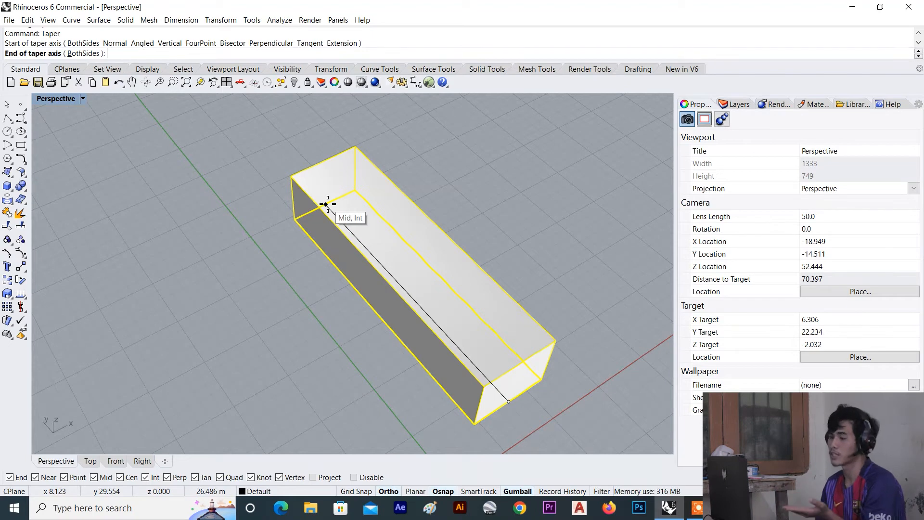
pyautogui.scroll(3, 327, 204)
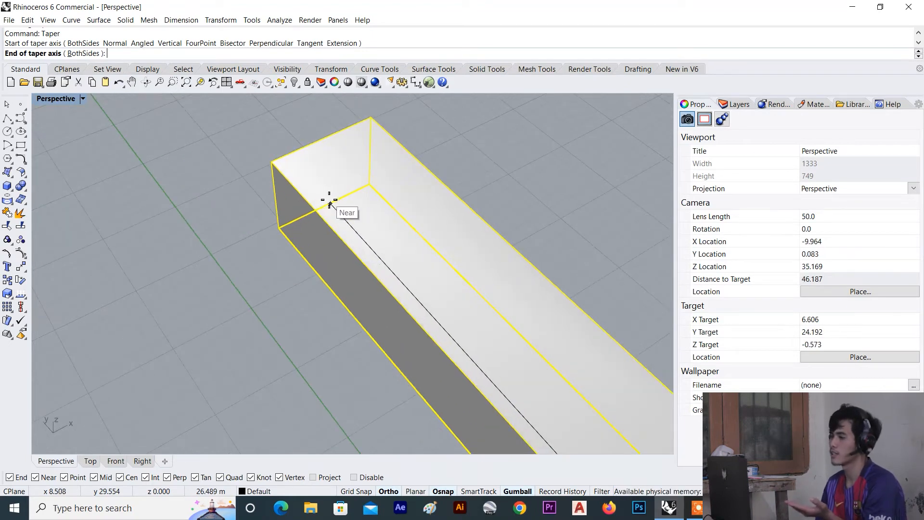
pyautogui.click(326, 206)
pyautogui.scroll(-3, 335, 211)
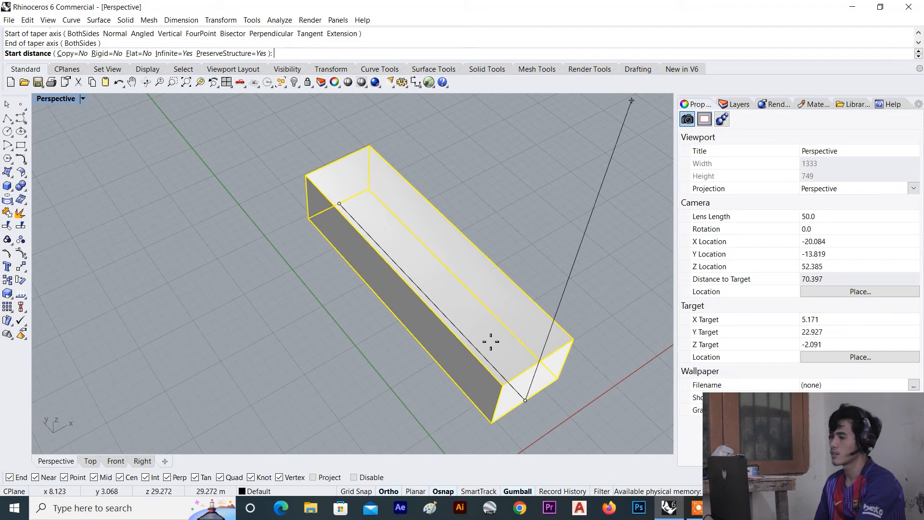
# Apply the taper using a start distance picked at the near end and an end distance of about 1.4 m.
pyautogui.scroll(-2, 434, 437)
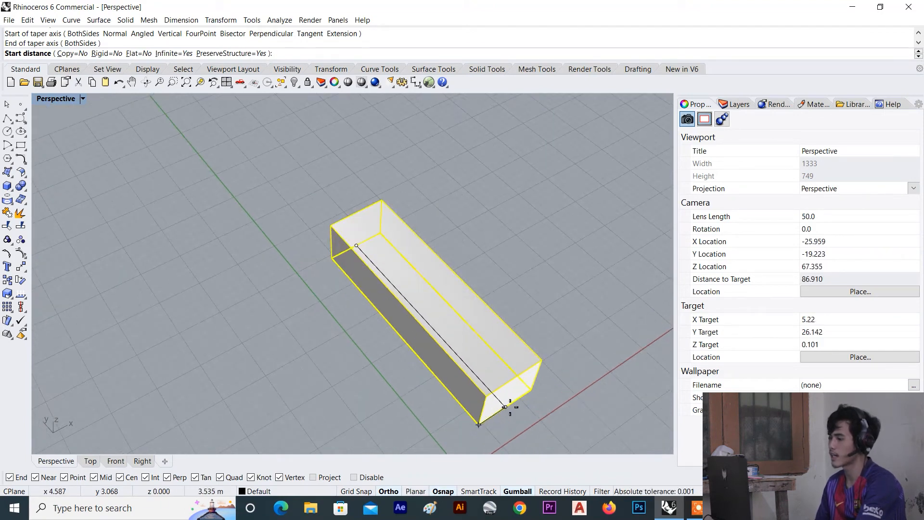
pyautogui.click(437, 432)
pyautogui.scroll(2, 377, 288)
pyautogui.scroll(3, 361, 231)
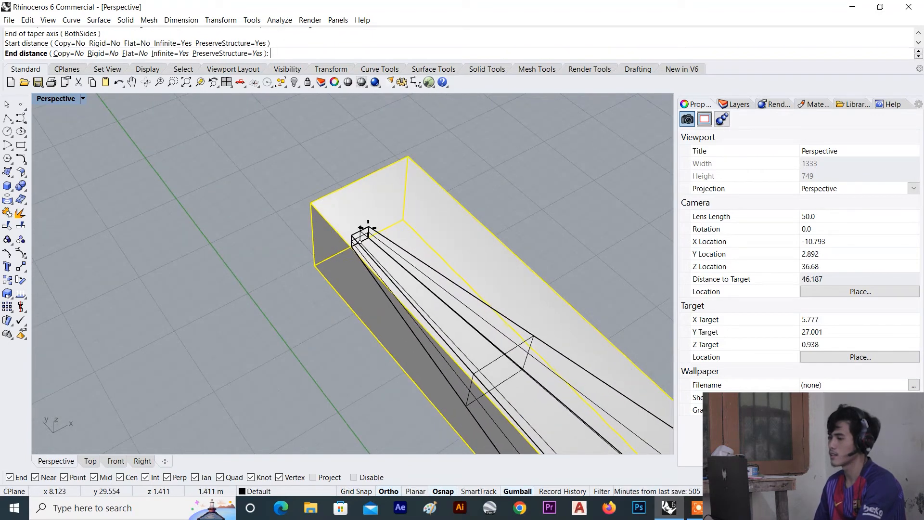
pyautogui.click(367, 229)
pyautogui.moveTo(373, 273); pyautogui.dragTo(275, 359, button='right')
pyautogui.click(481, 223)
pyautogui.scroll(-5, 275, 359)
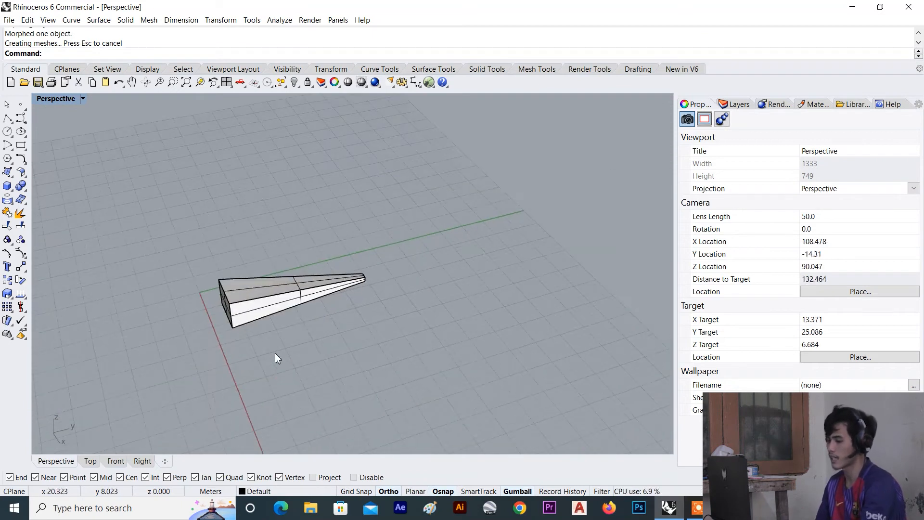
# Draw a box about 5.8 by 26.1 m beside the tapered solid, matching its height to the solid's upper corner, about 5.6 m.
pyautogui.press('Return')
pyautogui.scroll(3, 241, 325)
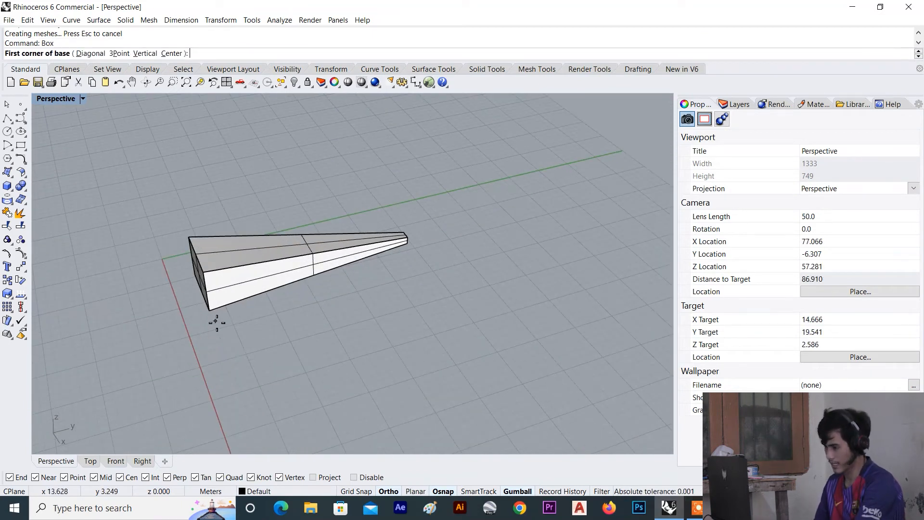
pyautogui.click(215, 321)
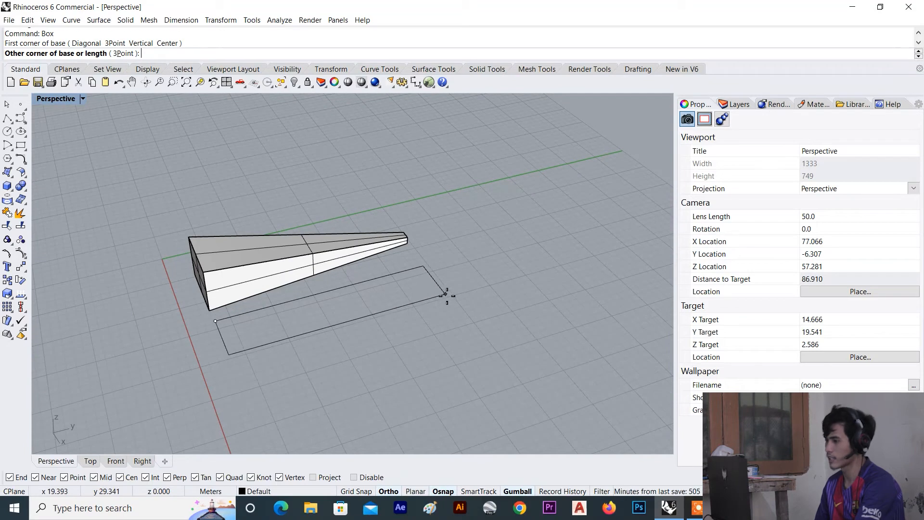
pyautogui.click(445, 293)
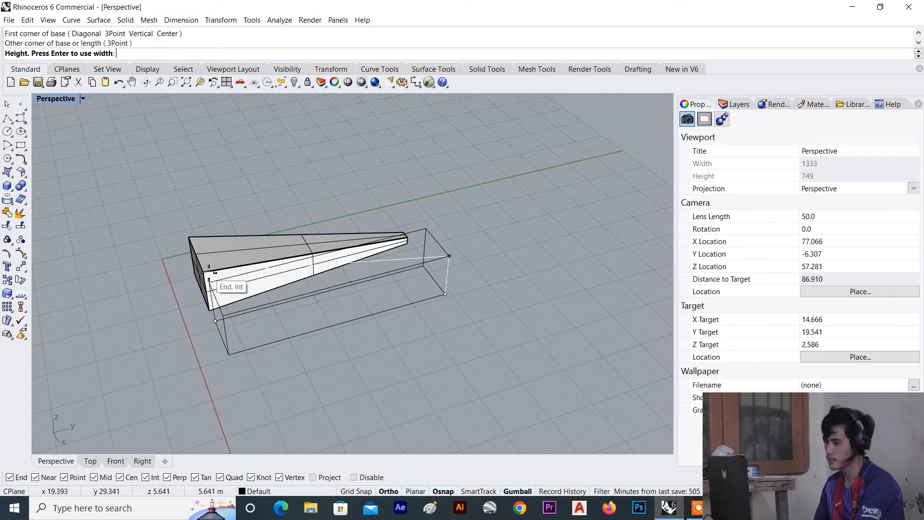
pyautogui.click(208, 275)
# Start Taper on the new box with its axis along the bottom long edge facing the first tapered solid.
pyautogui.moveTo(208, 274); pyautogui.dragTo(395, 313, button='right')
pyautogui.press('Return')
pyautogui.scroll(2, 395, 313)
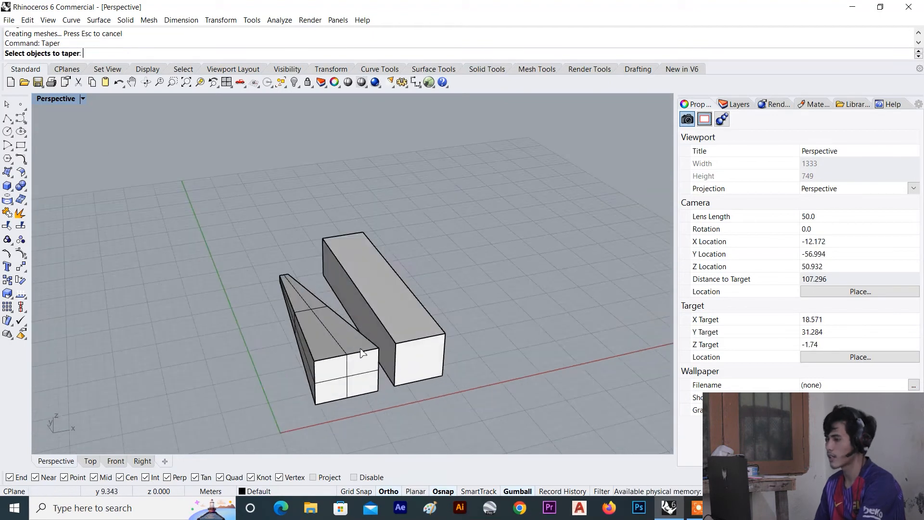
pyautogui.click(395, 313)
pyautogui.press('Return')
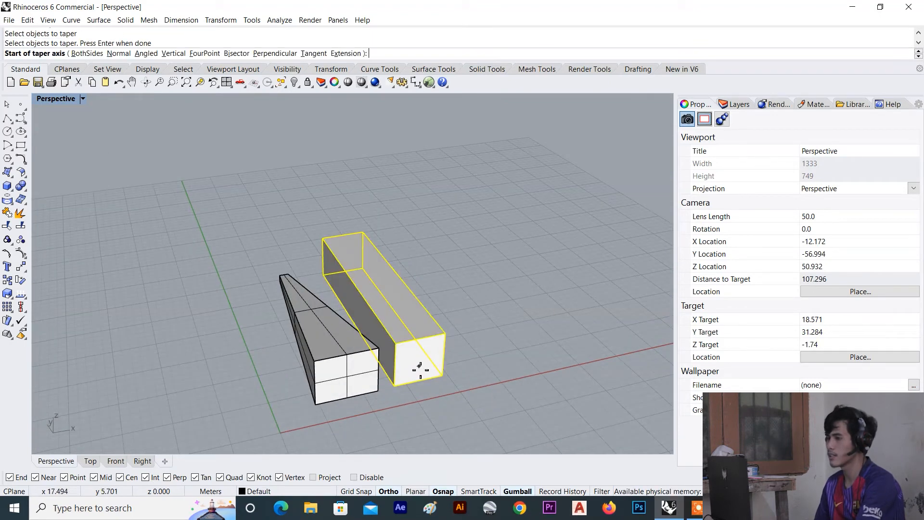
pyautogui.moveTo(423, 357); pyautogui.dragTo(427, 392, button='right')
pyautogui.scroll(2, 417, 407)
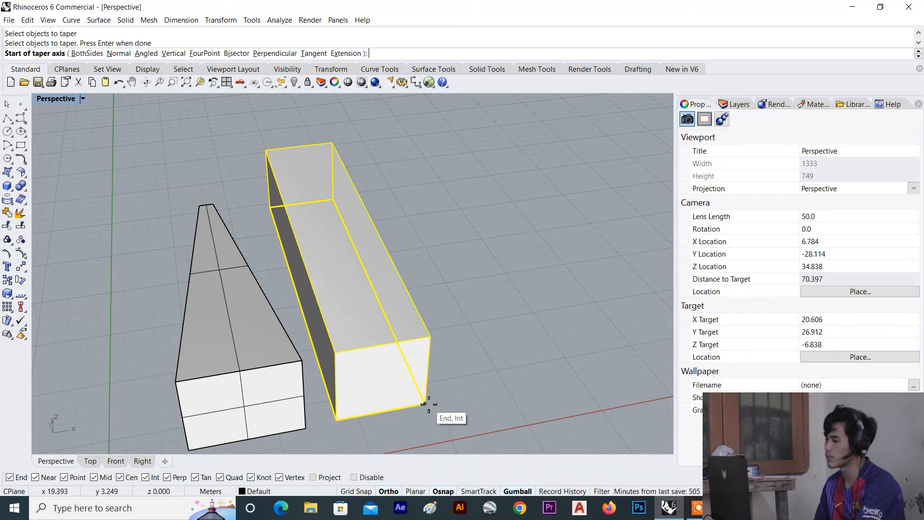
pyautogui.click(337, 419)
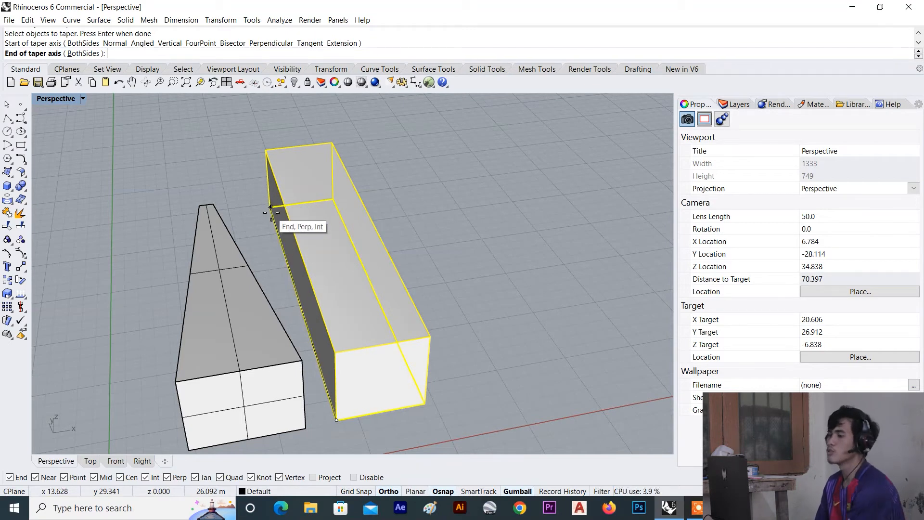
pyautogui.scroll(4, 270, 207)
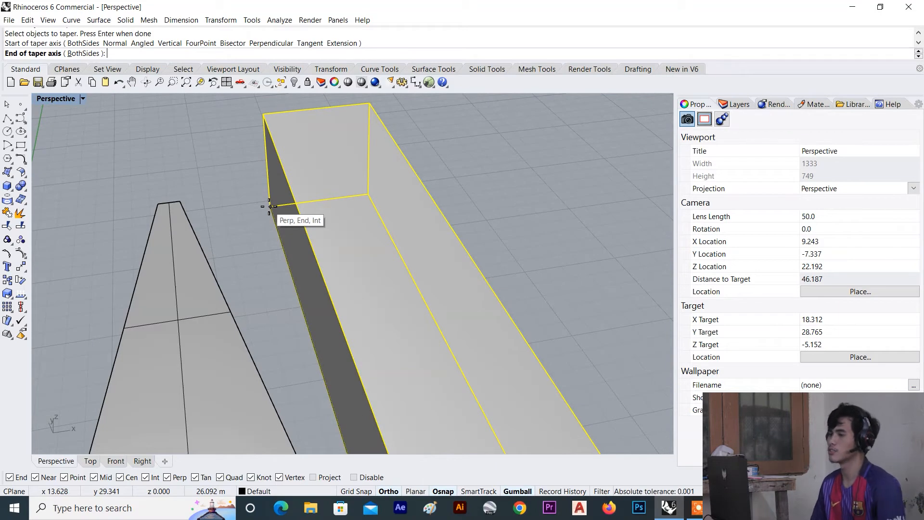
pyautogui.click(271, 207)
# Pick the start distance at the opposite near bottom corner and preview small end distances at the box's far end.
pyautogui.scroll(-3, 268, 208)
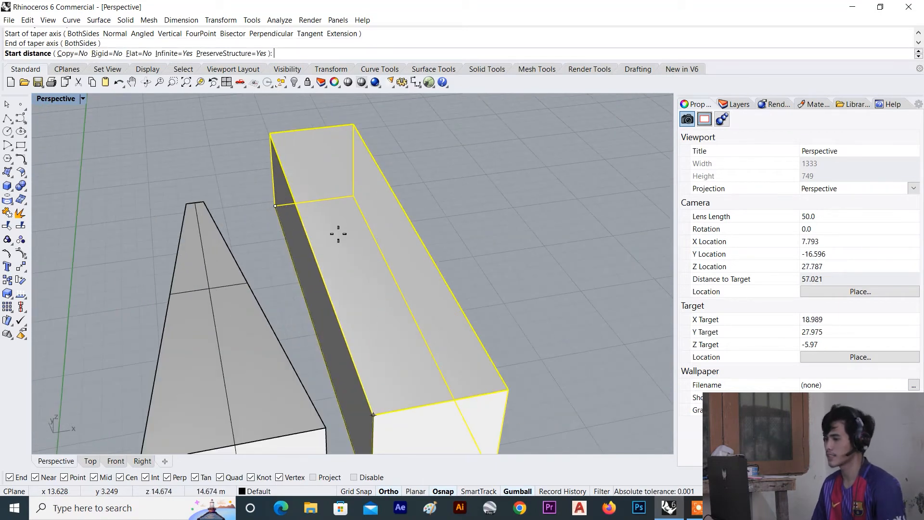
pyautogui.scroll(-8, 333, 230)
pyautogui.click(398, 332)
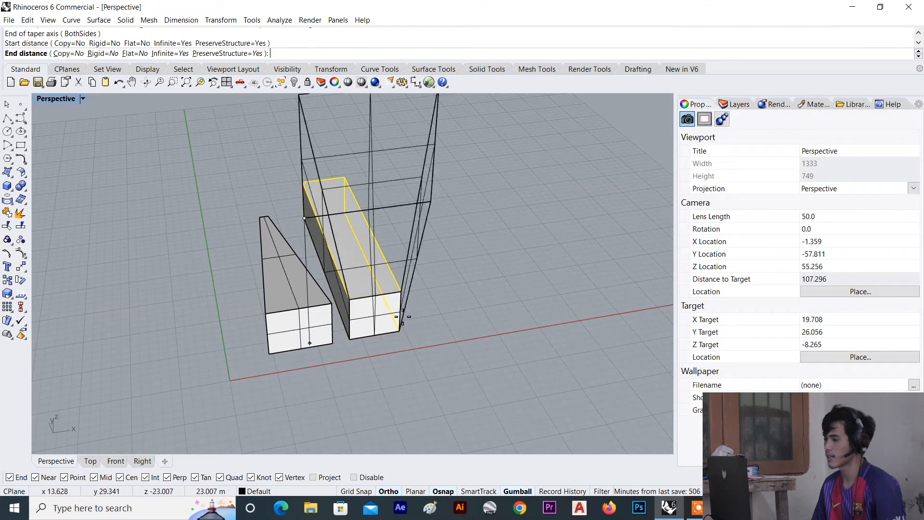
pyautogui.scroll(4, 365, 233)
pyautogui.scroll(6, 394, 229)
pyautogui.moveTo(364, 233); pyautogui.dragTo(409, 243, button='right')
pyautogui.scroll(-6, 347, 245)
pyautogui.moveTo(351, 222)
pyautogui.mouseDown(button='right')
pyautogui.moveTo(361, 212)
pyautogui.moveTo(374, 229)
pyautogui.moveTo(344, 224)
pyautogui.mouseUp(button='right')
pyautogui.scroll(2, 352, 212)
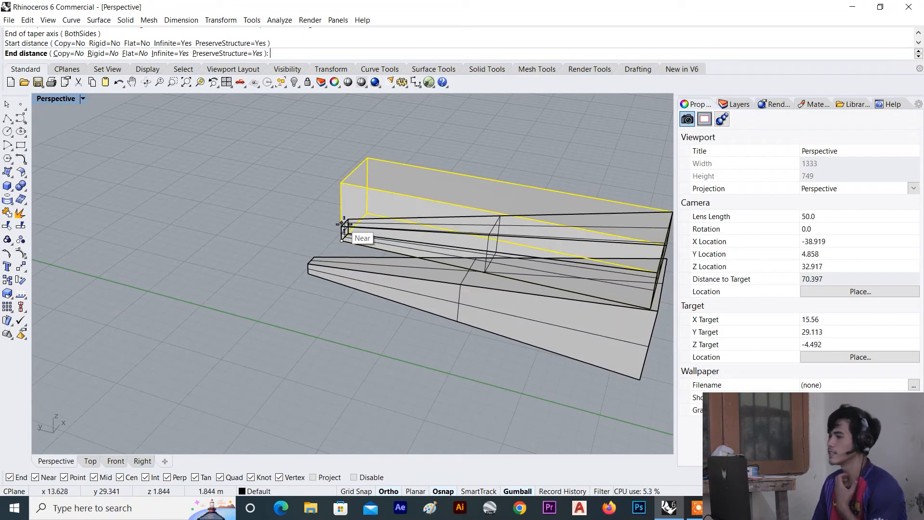
# Set the Infinite option to No and apply the taper with a short end distance picked at the far end.
pyautogui.click(183, 53)
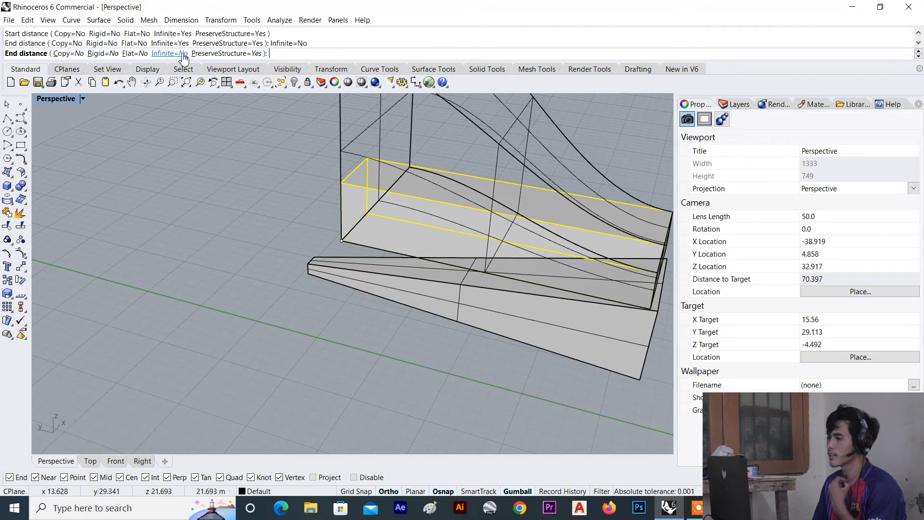
pyautogui.scroll(4, 412, 221)
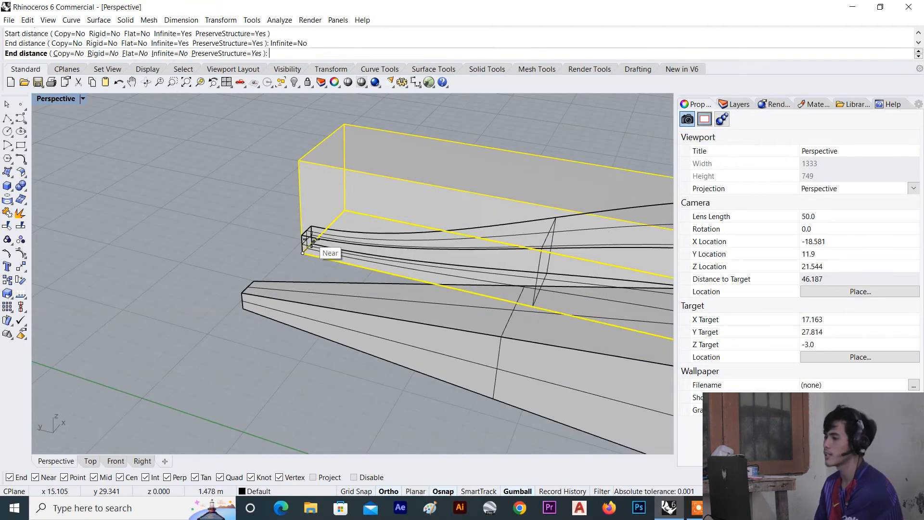
pyautogui.click(304, 239)
pyautogui.scroll(-2, 304, 239)
pyautogui.moveTo(305, 239); pyautogui.dragTo(358, 168, button='right')
pyautogui.scroll(-8, 331, 231)
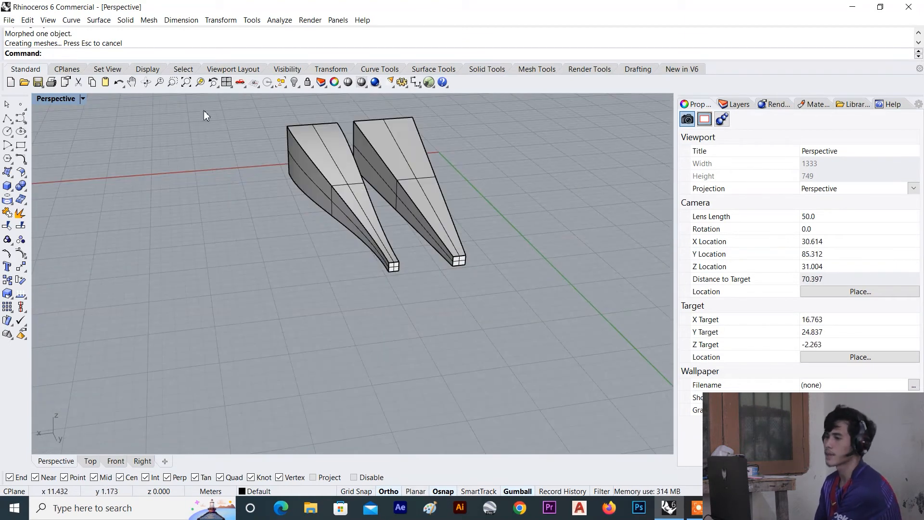
# Switch the Perspective viewport to the Rendered display mode and bring both tapered solids into view.
pyautogui.click(83, 99)
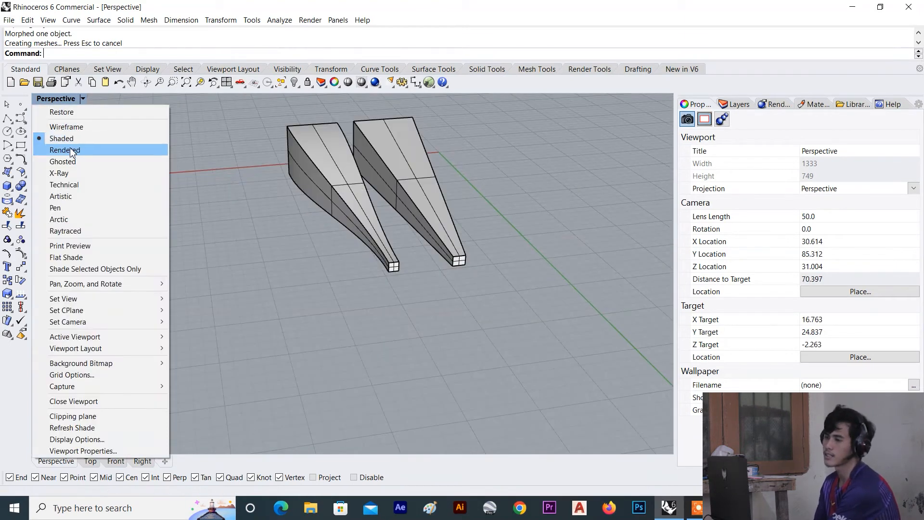
pyautogui.click(74, 151)
pyautogui.moveTo(394, 178); pyautogui.dragTo(307, 180, button='right')
pyautogui.scroll(3, 307, 179)
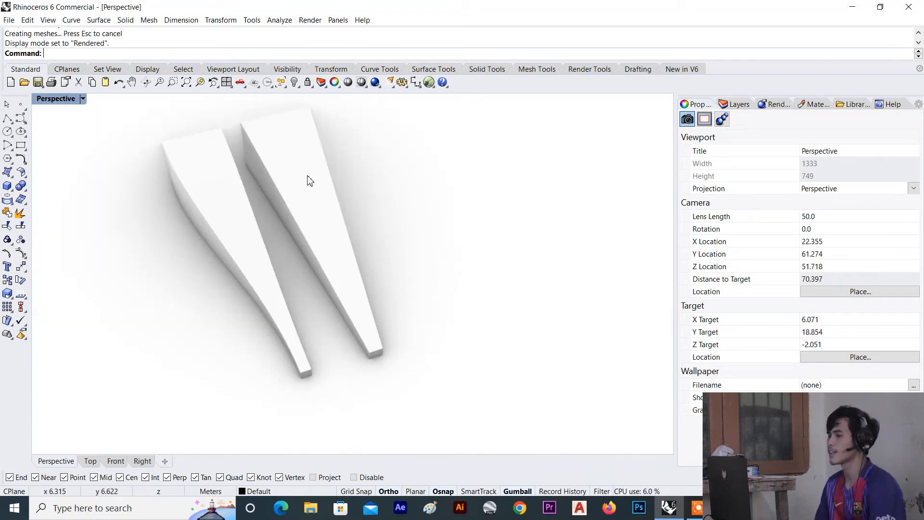
# Compare the curved and straight tapered solids from several angles, selecting them individually for highlighting.
pyautogui.click(313, 186)
pyautogui.click(169, 195)
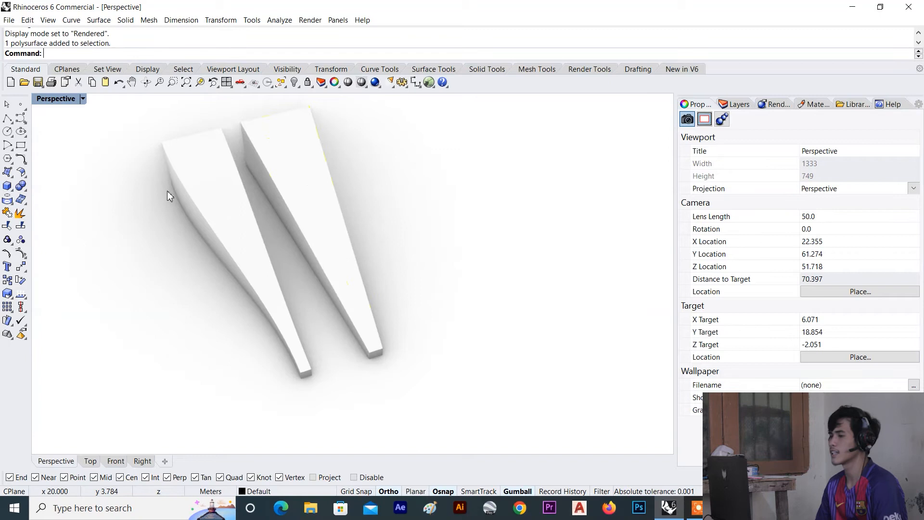
pyautogui.click(203, 191)
pyautogui.press('Escape')
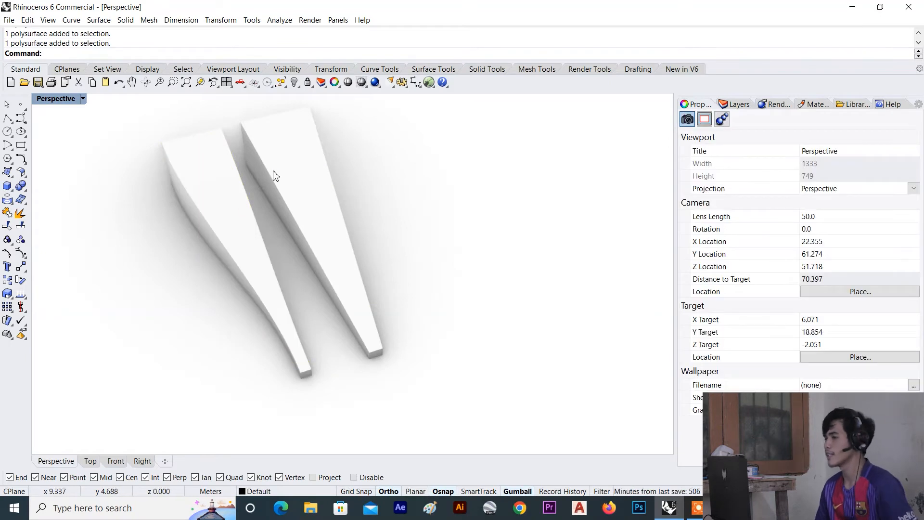
pyautogui.click(296, 161)
pyautogui.click(431, 243)
pyautogui.moveTo(432, 244); pyautogui.dragTo(405, 199, button='right')
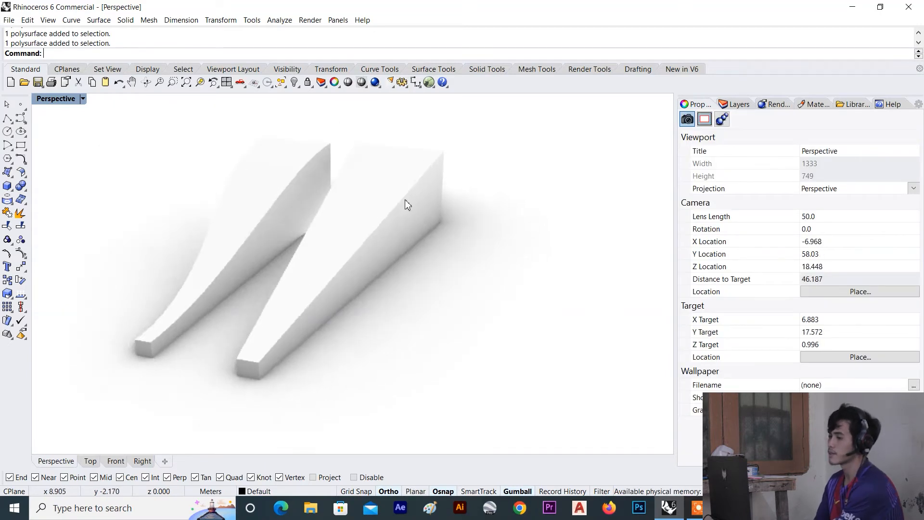
pyautogui.scroll(3, 405, 199)
pyautogui.click(394, 176)
pyautogui.scroll(-5, 418, 193)
pyautogui.moveTo(488, 227); pyautogui.dragTo(478, 241, button='right')
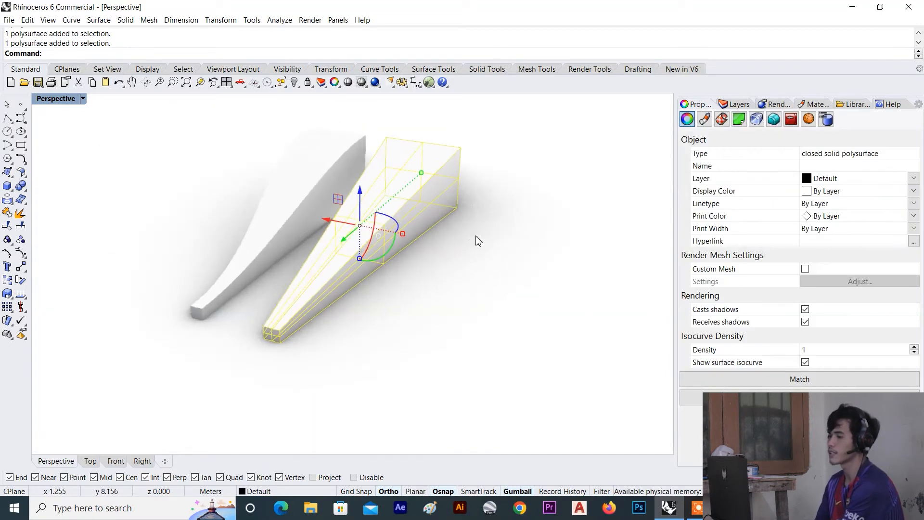
pyautogui.click(477, 240)
pyautogui.moveTo(250, 202); pyautogui.dragTo(210, 187, button='right')
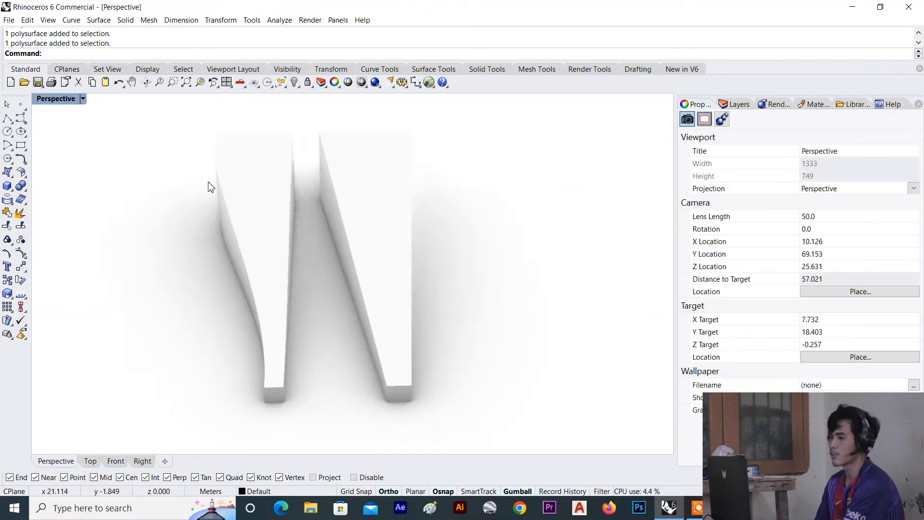
# Examine the curved side profile of the tapered solid against the straight one in the rendered view, highlighting the curved solid.
pyautogui.click(262, 190)
pyautogui.moveTo(236, 273); pyautogui.dragTo(271, 269, button='right')
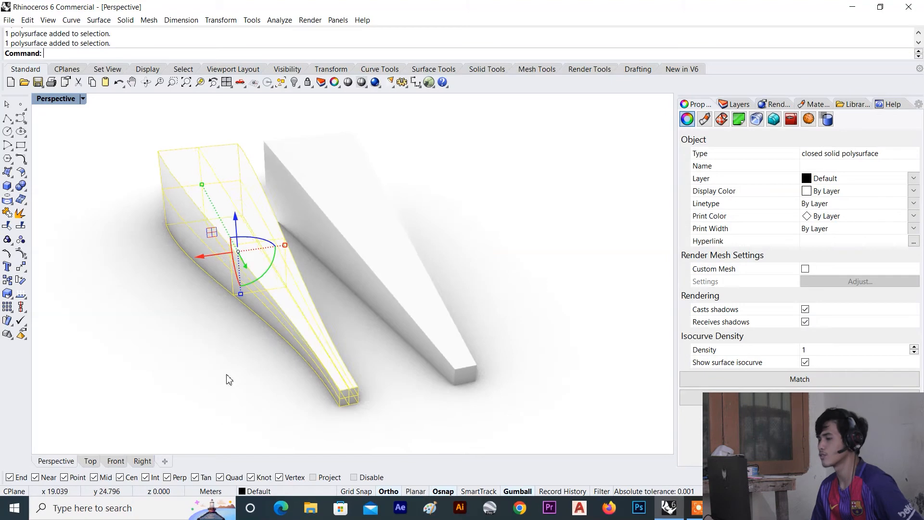
pyautogui.click(227, 375)
pyautogui.moveTo(214, 246); pyautogui.dragTo(110, 231, button='right')
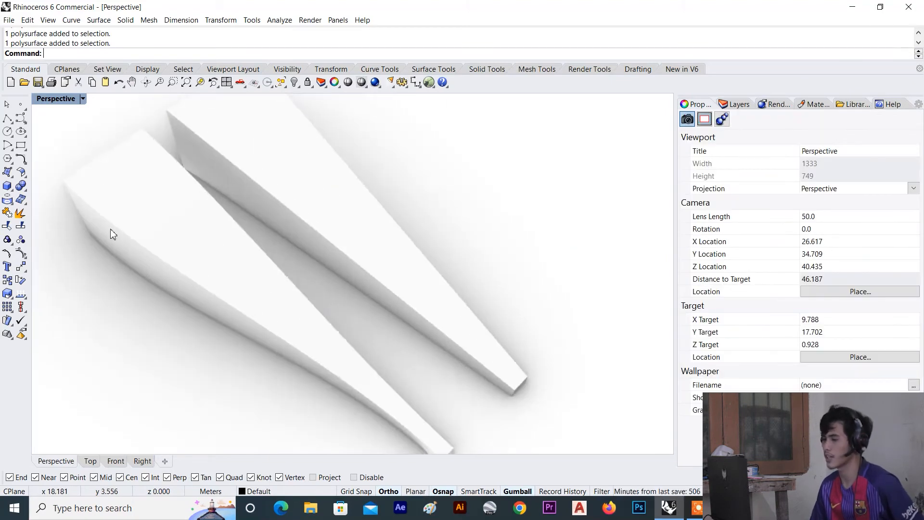
pyautogui.moveTo(138, 268); pyautogui.dragTo(111, 273, button='right')
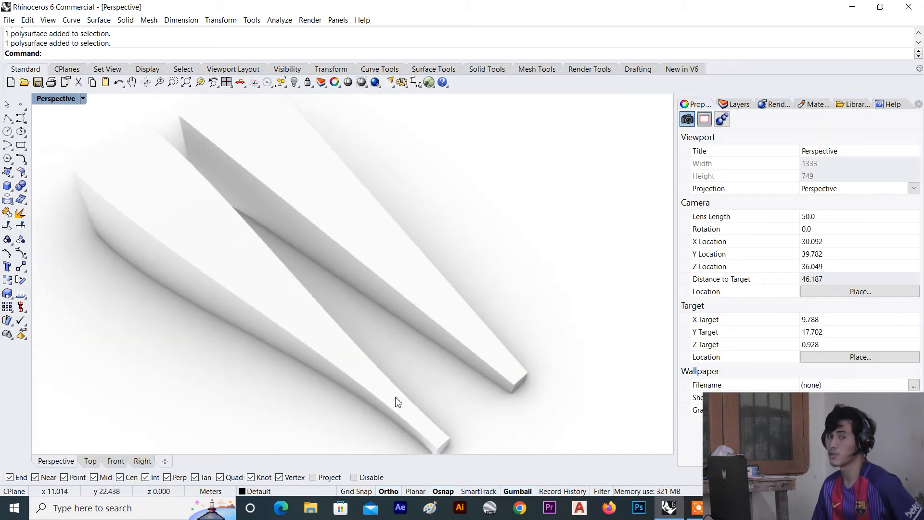
pyautogui.scroll(-4, 510, 338)
pyautogui.moveTo(499, 327); pyautogui.dragTo(446, 298, button='right')
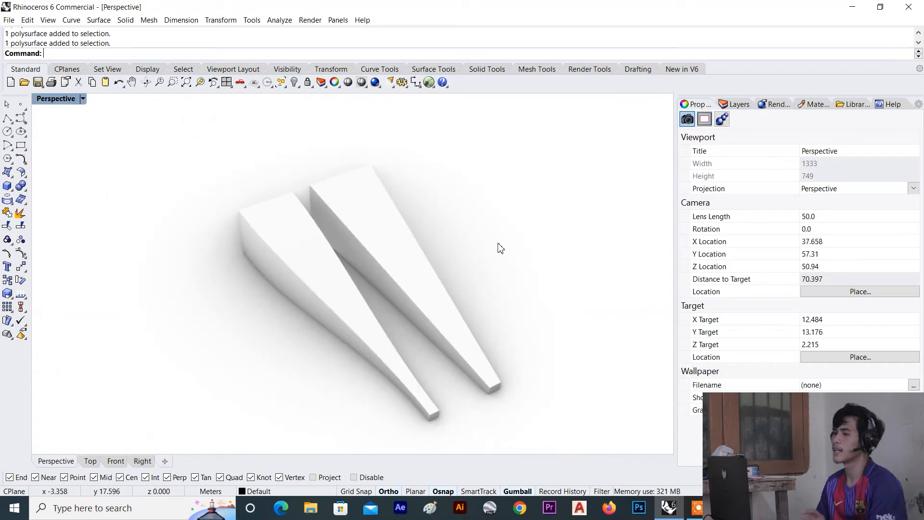
# Undo the last taper on the box and return the Perspective viewport to shaded display.
pyautogui.hotkey('ctrl', 'z')
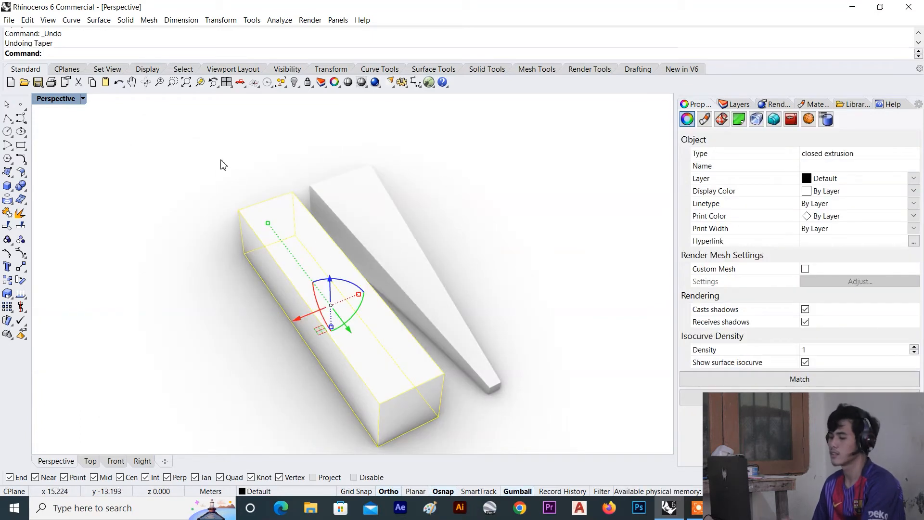
pyautogui.click(263, 183)
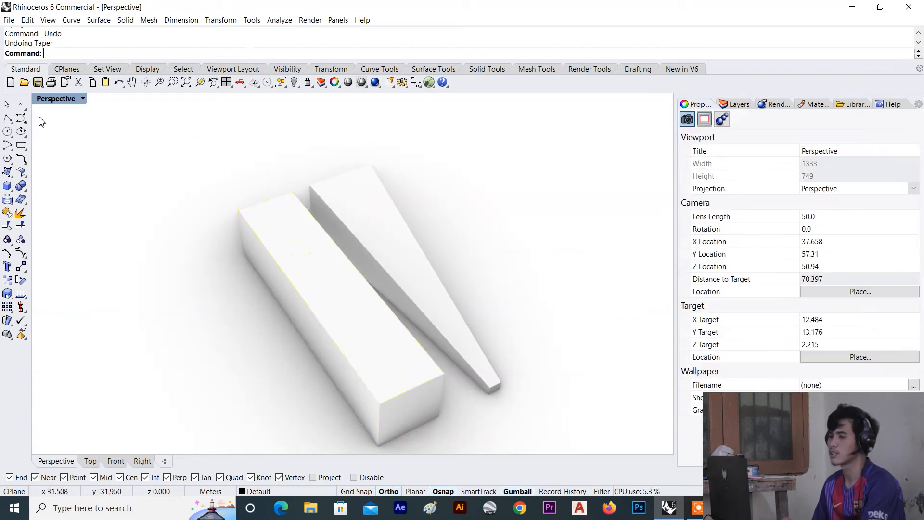
pyautogui.click(83, 98)
pyautogui.click(60, 139)
# Start a Taper on the untapered box with its axis running between the midpoints of the near and far bottom edges.
pyautogui.scroll(-8, 293, 201)
pyautogui.moveTo(293, 200)
pyautogui.mouseDown(button='right')
pyautogui.moveTo(366, 189)
pyautogui.moveTo(327, 184)
pyautogui.mouseUp(button='right')
pyautogui.scroll(-6, 395, 207)
pyautogui.scroll(6, 449, 232)
pyautogui.moveTo(449, 232); pyautogui.dragTo(415, 233, button='right')
pyautogui.scroll(3, 414, 233)
pyautogui.moveTo(450, 271)
pyautogui.mouseDown(button='right')
pyautogui.moveTo(518, 238)
pyautogui.moveTo(510, 252)
pyautogui.moveTo(462, 268)
pyautogui.mouseUp(button='right')
pyautogui.scroll(3, 552, 182)
pyautogui.press('Return')
pyautogui.scroll(-10, 491, 249)
pyautogui.scroll(8, 503, 252)
pyautogui.click(509, 251)
pyautogui.press('Return')
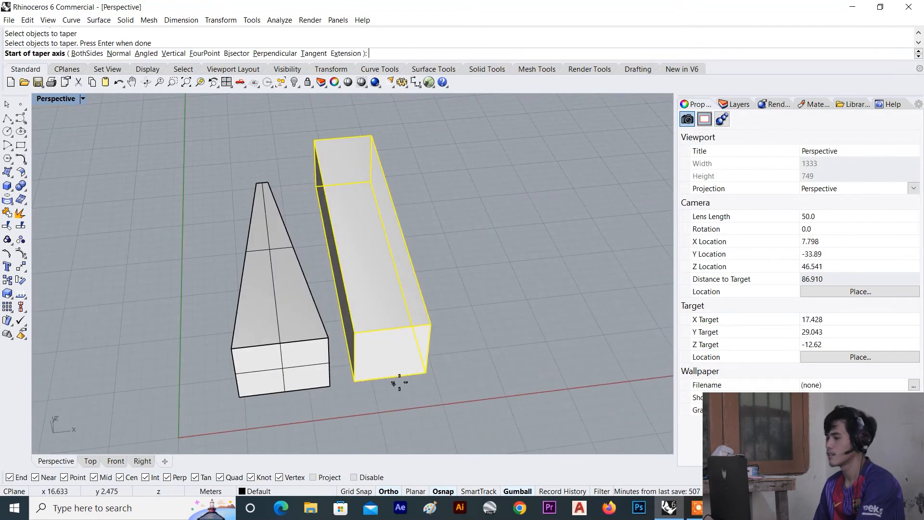
pyautogui.click(395, 381)
pyautogui.click(342, 185)
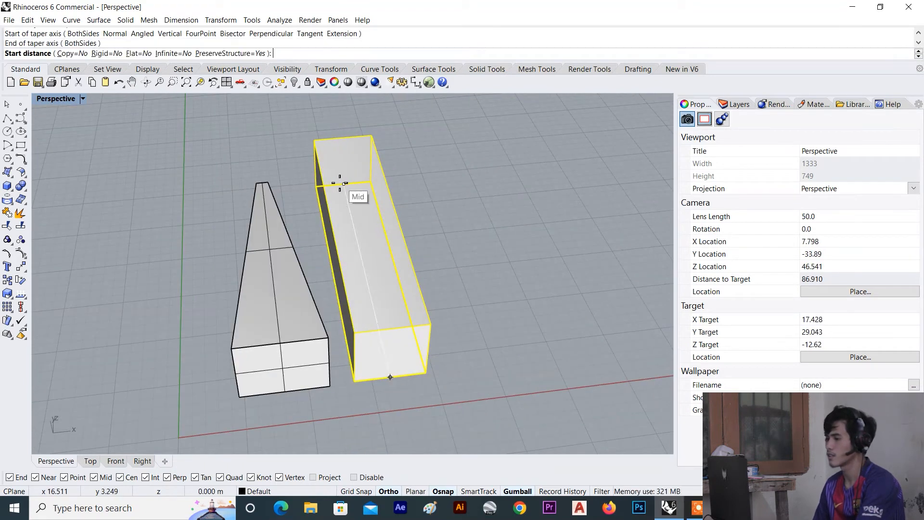
# Apply the taper with the start distance picked at the far bottom corner and a shorter end distance near the axis.
pyautogui.click(314, 187)
pyautogui.scroll(5, 332, 182)
pyautogui.click(333, 210)
pyautogui.scroll(-5, 333, 210)
pyautogui.moveTo(426, 277); pyautogui.dragTo(291, 229, button='right')
pyautogui.write('Ts')
pyautogui.press('Escape')
# Draw a third long box on the ground beside the two tapered solids.
pyautogui.scroll(-6, 227, 236)
pyautogui.moveTo(223, 241); pyautogui.dragTo(151, 219, button='right')
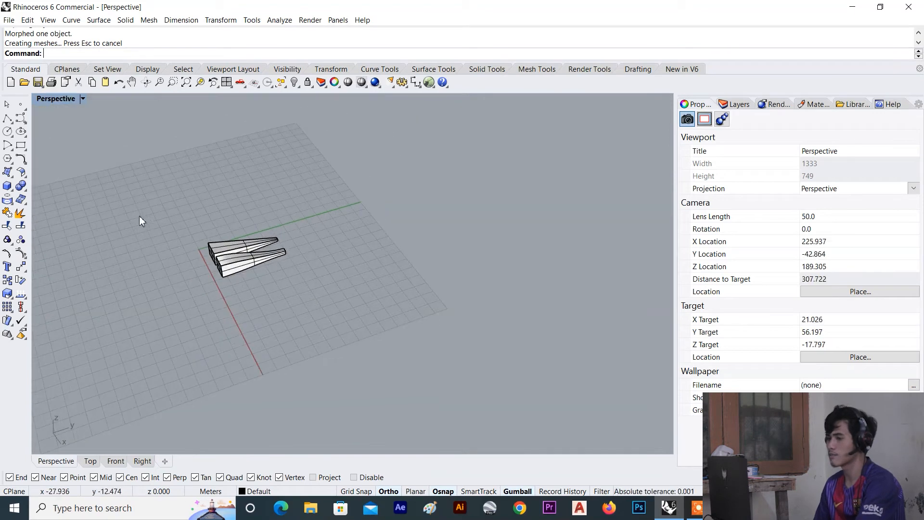
pyautogui.write('box')
pyautogui.press('Return')
pyautogui.scroll(5, 196, 281)
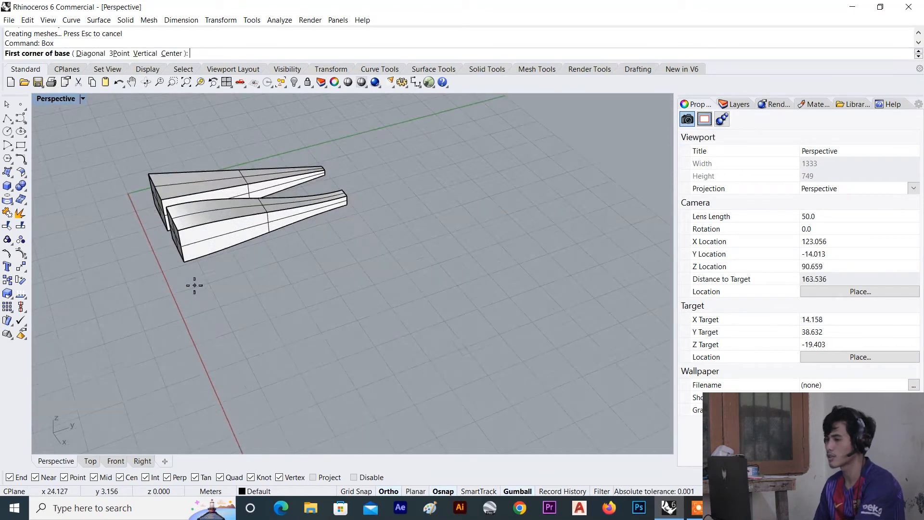
pyautogui.click(193, 266)
pyautogui.click(438, 247)
pyautogui.click(434, 211)
# Try to taper the third box along its bottom centreline, previewing wide and narrow end distances at its far end.
pyautogui.moveTo(434, 210); pyautogui.dragTo(336, 275, button='right')
pyautogui.write('T')
pyautogui.press('Return')
pyautogui.click(464, 246)
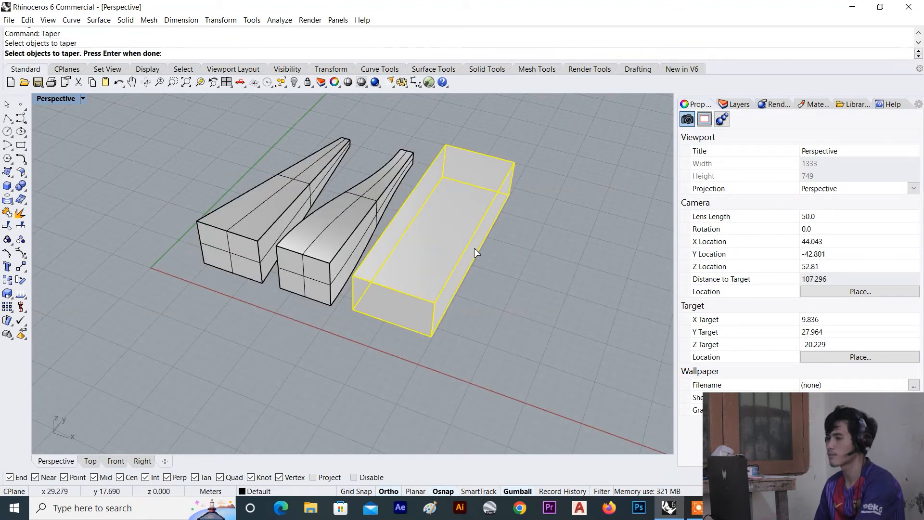
pyautogui.press('Return')
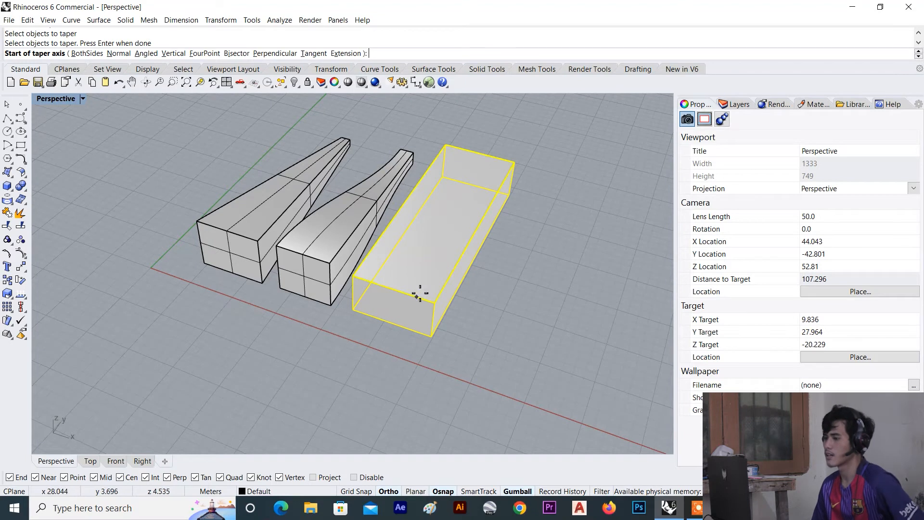
pyautogui.click(393, 324)
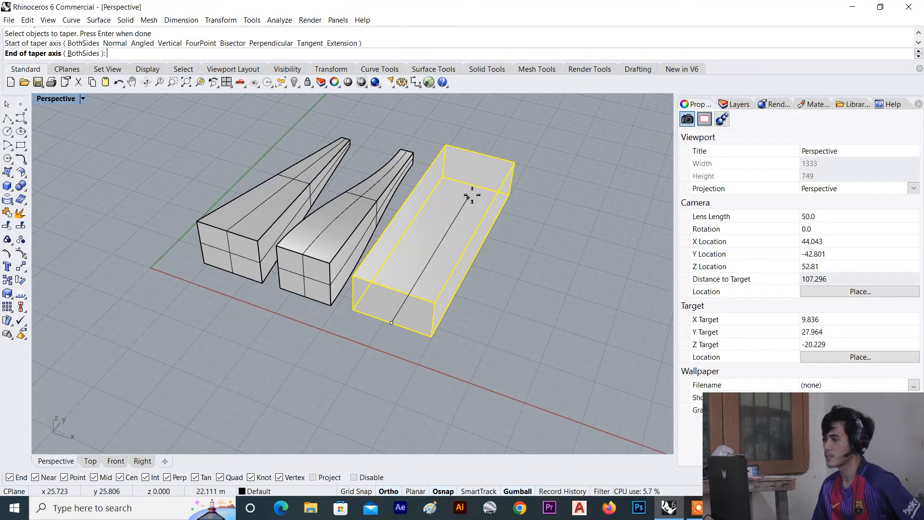
pyautogui.click(475, 185)
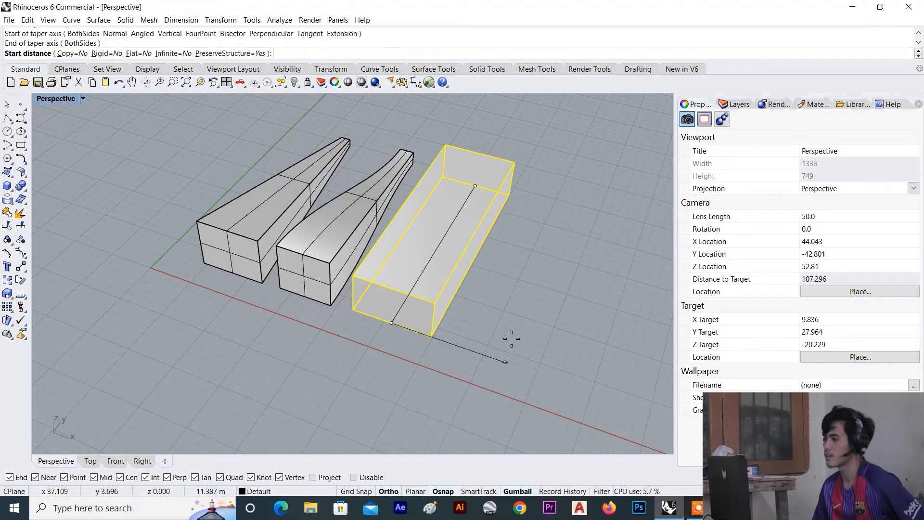
pyautogui.click(505, 340)
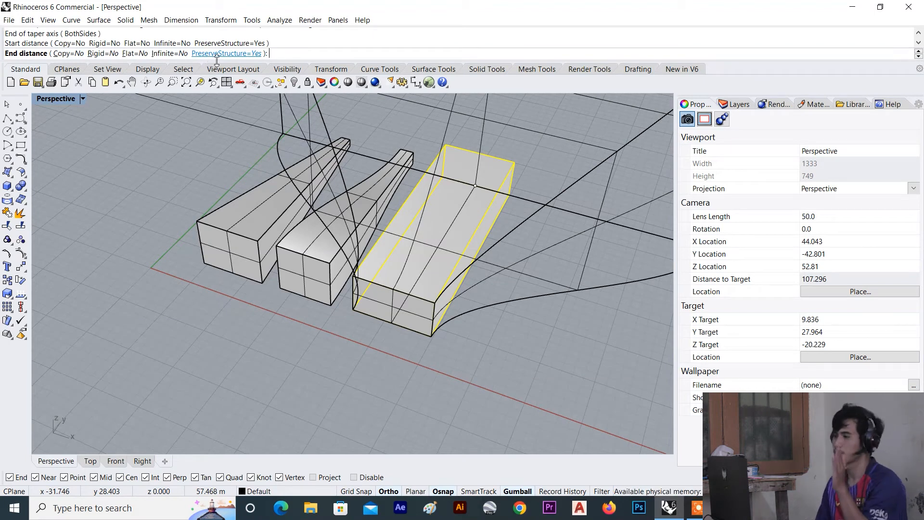
pyautogui.scroll(3, 486, 183)
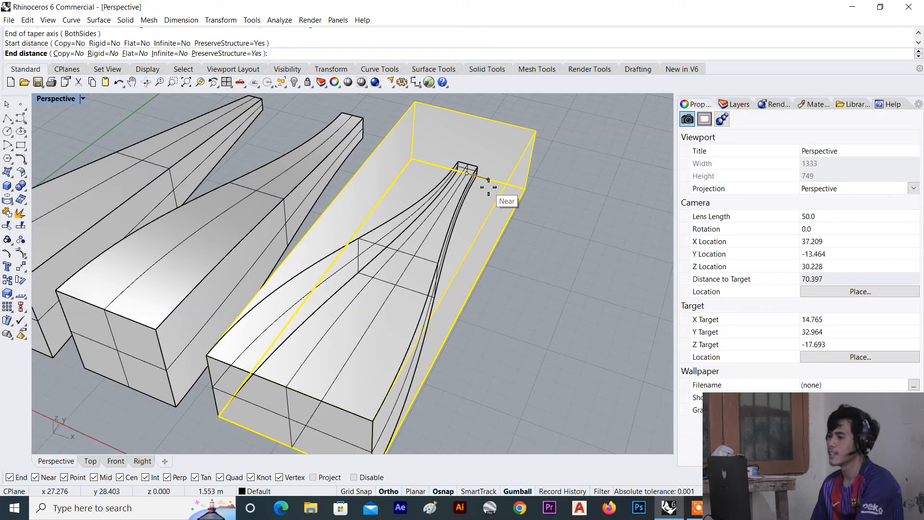
pyautogui.press('Escape')
# Delete the third box, leaving only the two tapered solids.
pyautogui.scroll(-3, 478, 211)
pyautogui.scroll(3, 466, 179)
pyautogui.click(474, 186)
pyautogui.press('Delete')
# Draw a flat rectangle about 5 m wide and 25.7 m long on the ground beside the curved tapered solid.
pyautogui.moveTo(474, 186); pyautogui.dragTo(495, 198, button='right')
pyautogui.scroll(-6, 493, 197)
pyautogui.write('Rectangle')
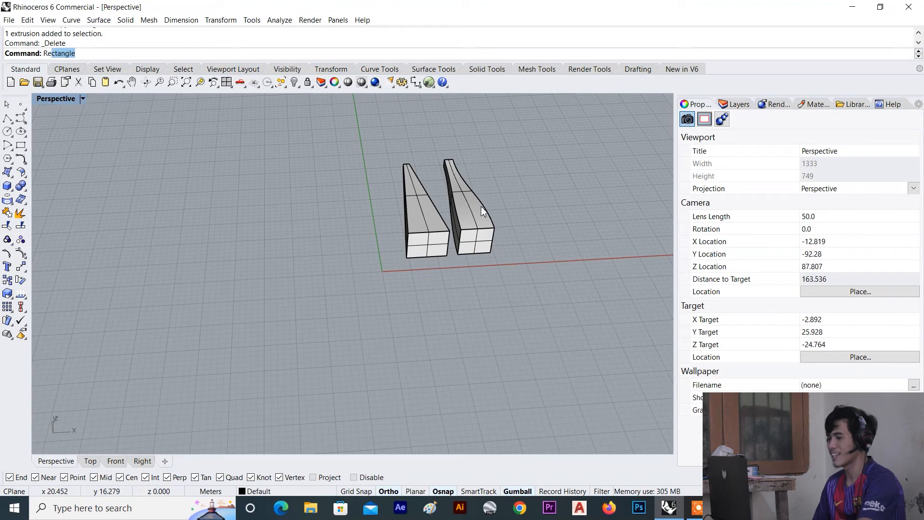
pyautogui.press('Return')
pyautogui.moveTo(530, 204); pyautogui.dragTo(514, 198, button='right')
pyautogui.scroll(4, 513, 198)
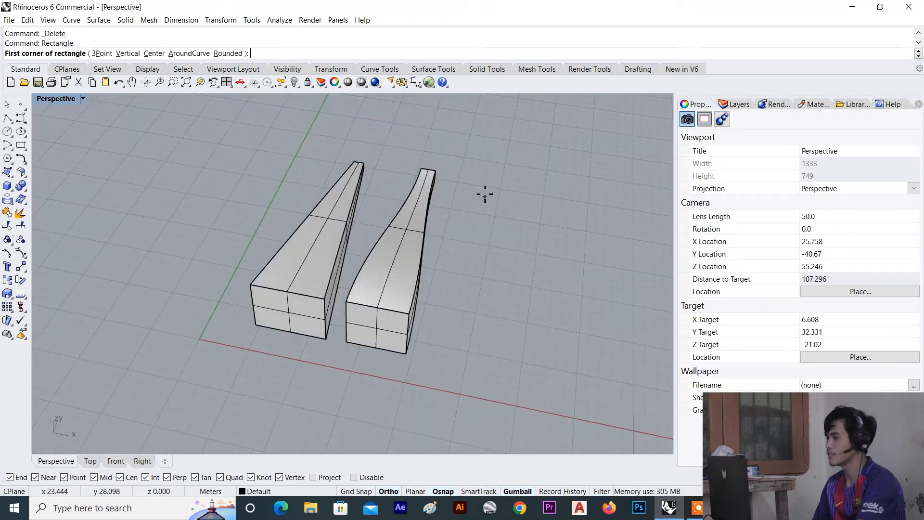
pyautogui.click(483, 192)
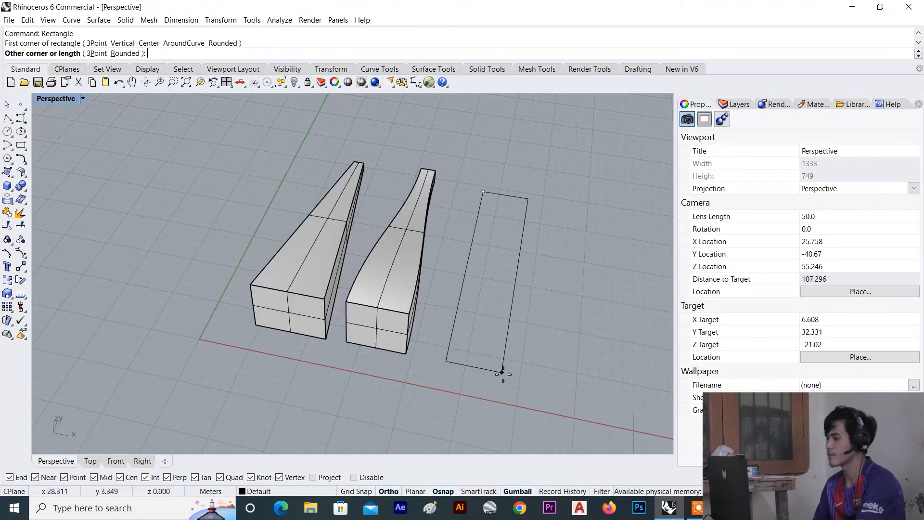
pyautogui.click(502, 373)
# Copy the rectangle sideways from its near corner so a second identical rectangle lies parallel to it.
pyautogui.scroll(-5, 423, 354)
pyautogui.moveTo(422, 353); pyautogui.dragTo(486, 267, button='right')
pyautogui.scroll(6, 485, 268)
pyautogui.scroll(-5, 514, 272)
pyautogui.scroll(3, 513, 270)
pyautogui.click(518, 322)
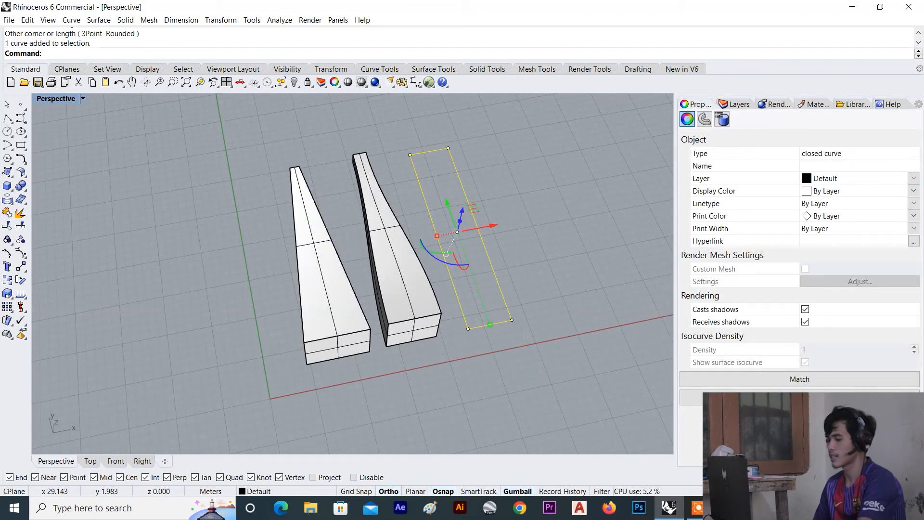
pyautogui.press('Return')
pyautogui.click(468, 329)
pyautogui.click(532, 315)
pyautogui.press('Return')
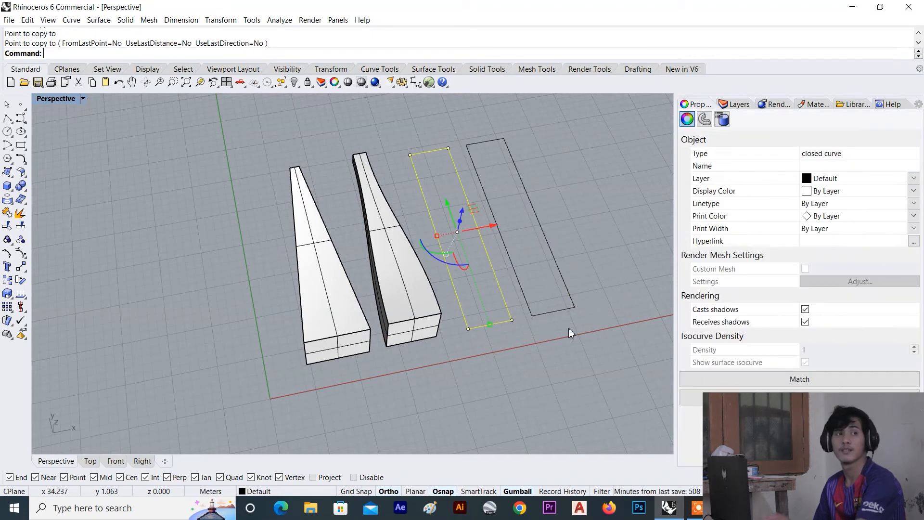
pyautogui.click(552, 354)
# Start a Taper on the rectangle nearest the solids, with its axis between the midpoints of its two short edges.
pyautogui.moveTo(556, 262); pyautogui.dragTo(590, 250, button='right')
pyautogui.scroll(6, 528, 236)
pyautogui.moveTo(523, 247); pyautogui.dragTo(508, 217, button='right')
pyautogui.scroll(-8, 513, 246)
pyautogui.scroll(4, 508, 214)
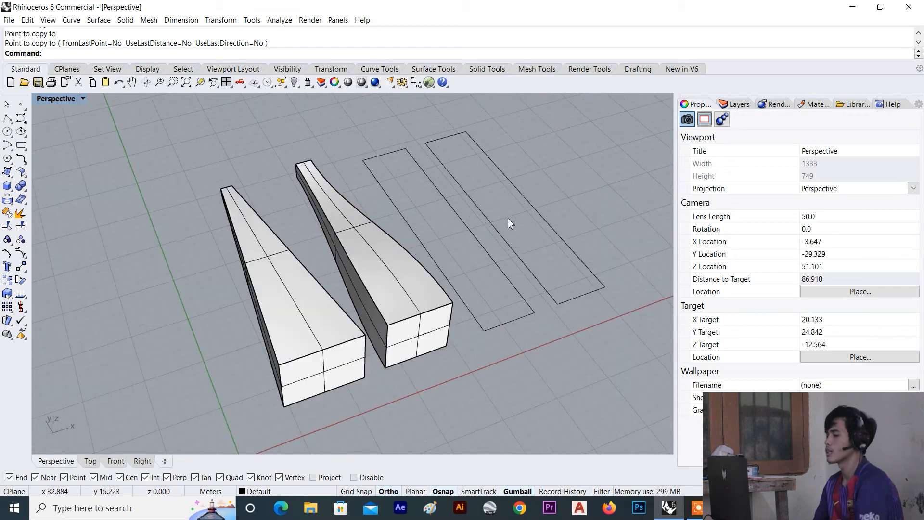
pyautogui.write('Ta')
pyautogui.press('Return')
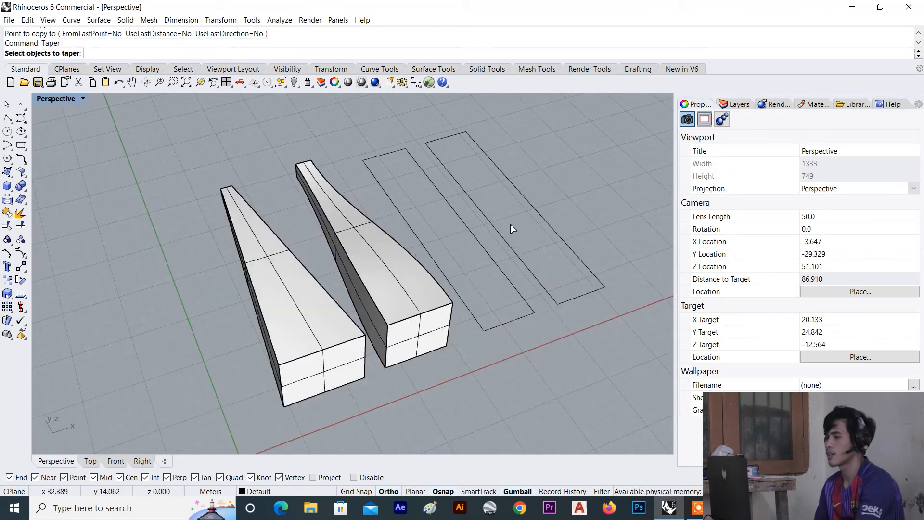
pyautogui.scroll(-3, 509, 224)
pyautogui.scroll(3, 523, 265)
pyautogui.click(520, 275)
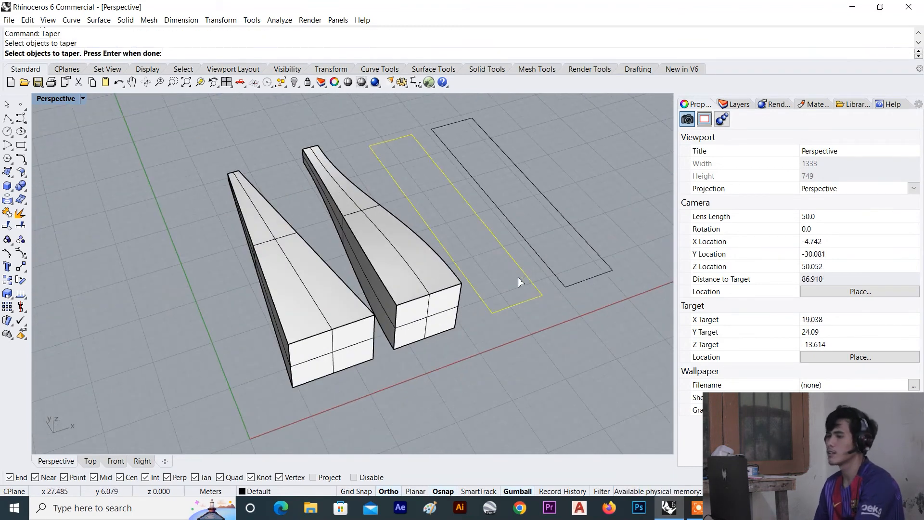
pyautogui.press('Return')
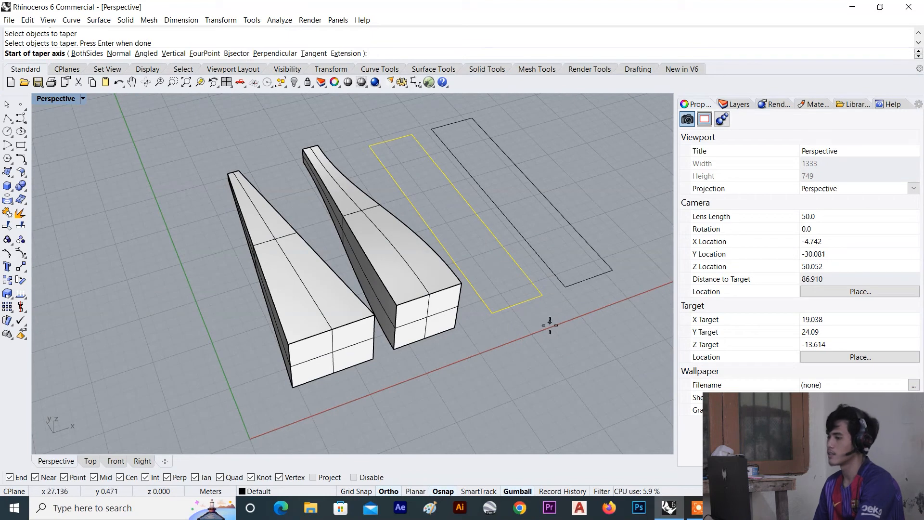
pyautogui.click(518, 313)
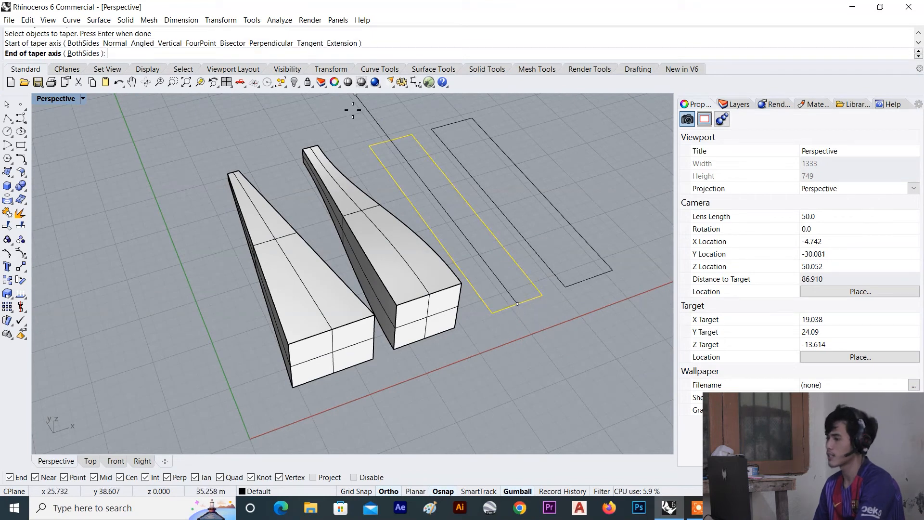
pyautogui.scroll(3, 390, 143)
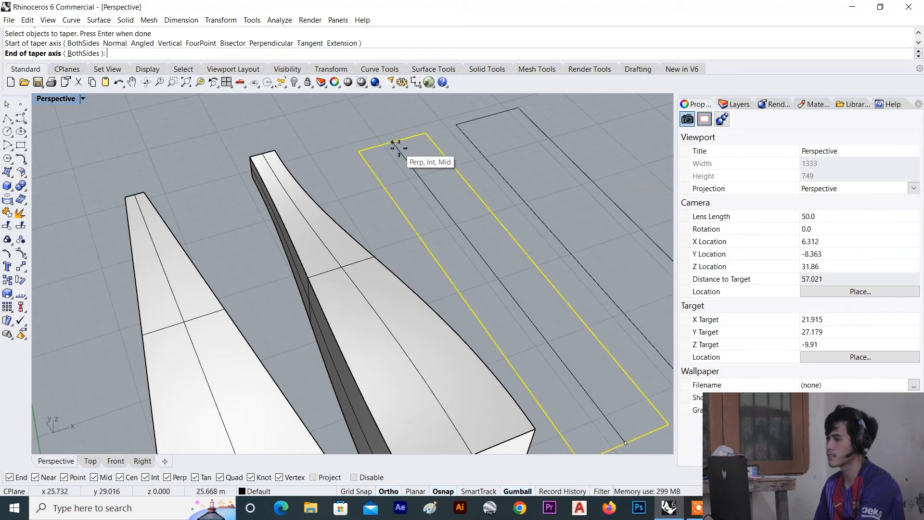
pyautogui.click(390, 143)
# Pick a start distance for the rectangle's taper and try wider and narrower end distances at its far end.
pyautogui.scroll(-3, 413, 165)
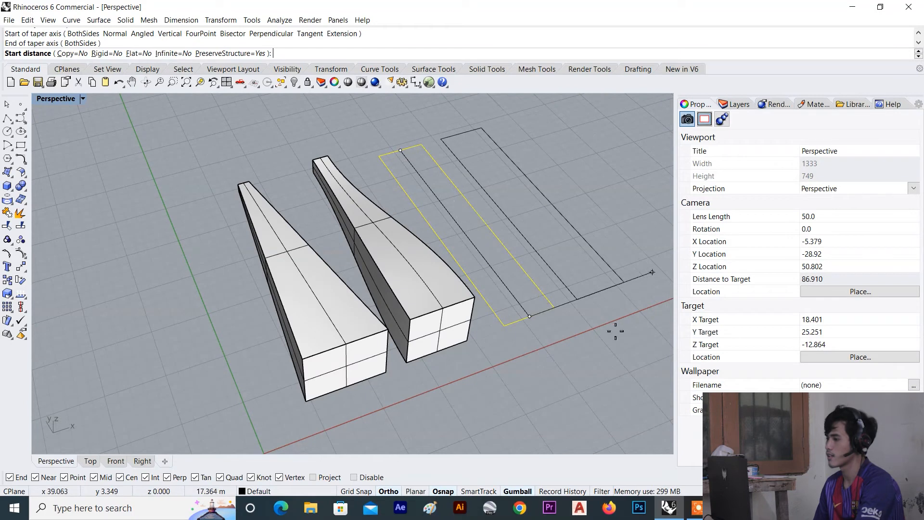
pyautogui.click(530, 316)
pyautogui.moveTo(424, 162); pyautogui.dragTo(451, 207, button='right')
pyautogui.scroll(5, 371, 144)
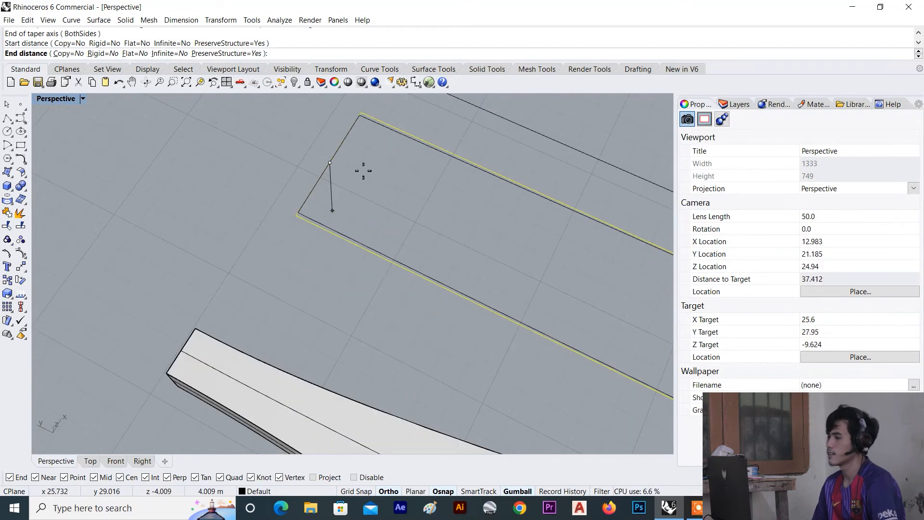
pyautogui.scroll(-4, 326, 206)
pyautogui.moveTo(327, 204); pyautogui.dragTo(291, 187, button='right')
pyautogui.scroll(6, 320, 163)
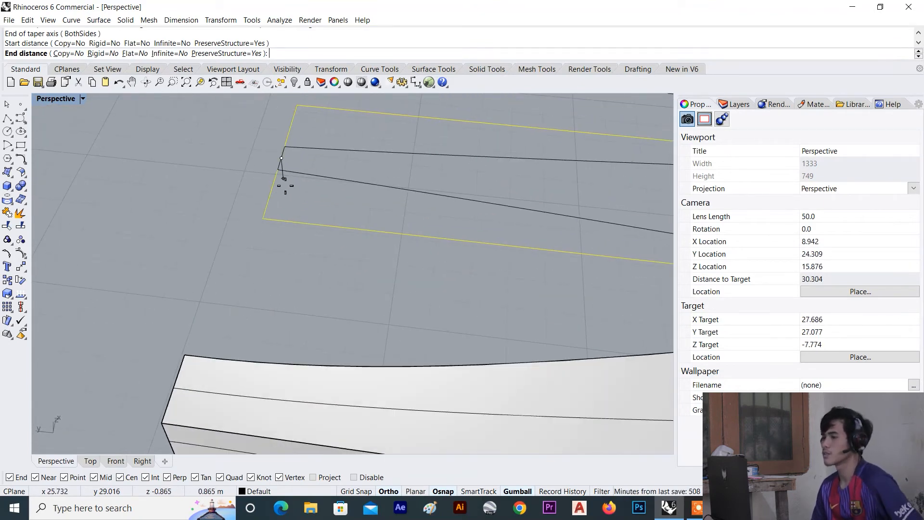
pyautogui.moveTo(305, 206); pyautogui.dragTo(287, 223, button='right')
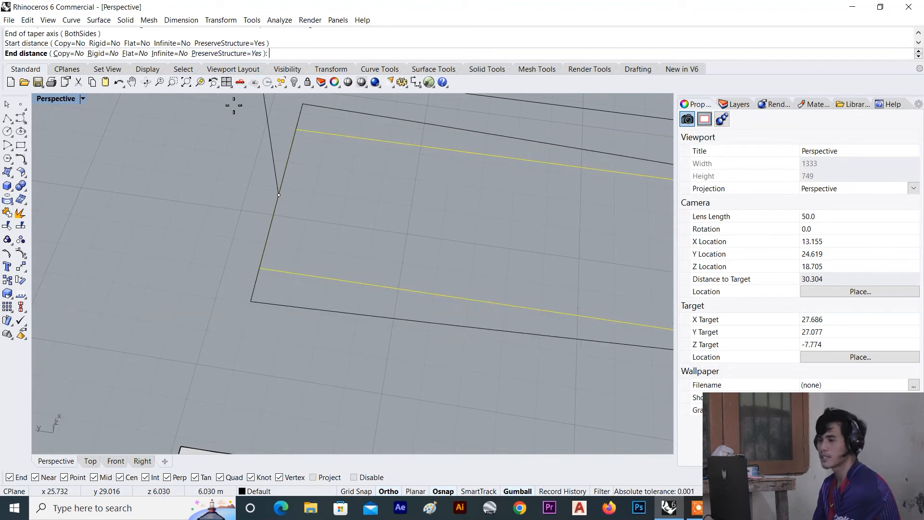
pyautogui.scroll(-2, 274, 123)
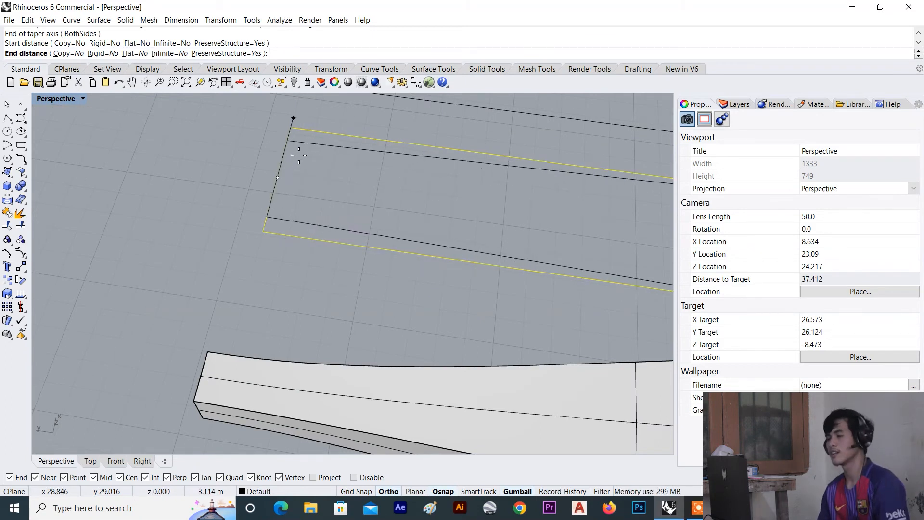
pyautogui.moveTo(306, 162); pyautogui.dragTo(256, 188, button='right')
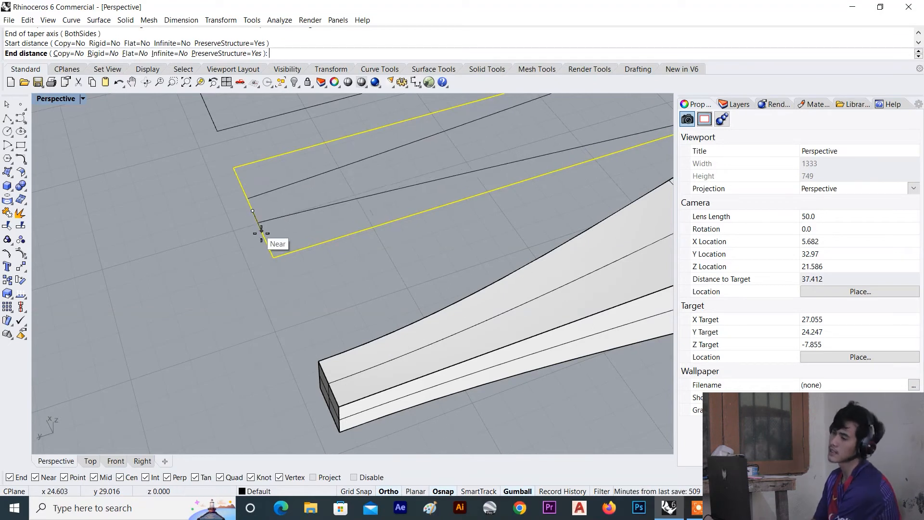
pyautogui.moveTo(262, 236)
pyautogui.mouseDown(button='right')
pyautogui.moveTo(291, 233)
pyautogui.moveTo(295, 252)
pyautogui.moveTo(275, 258)
pyautogui.moveTo(250, 248)
pyautogui.mouseUp(button='right')
pyautogui.scroll(-10, 275, 255)
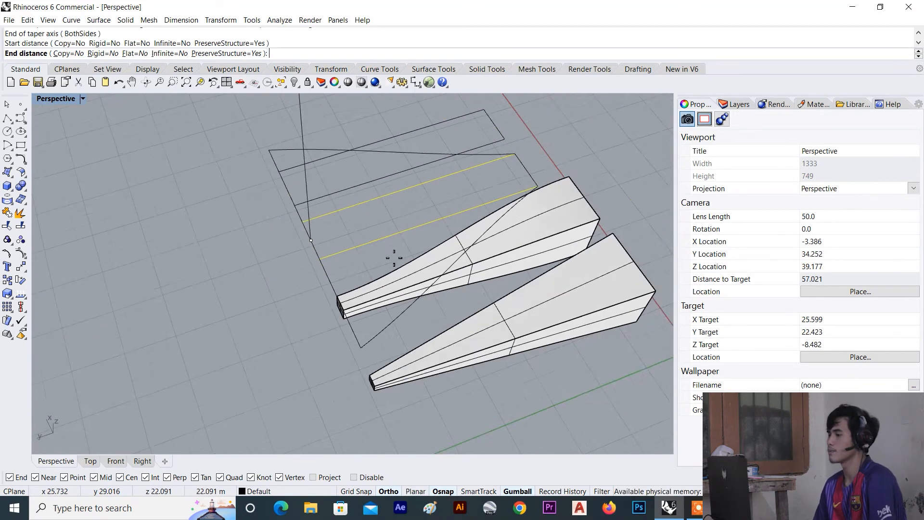
pyautogui.click(486, 239)
pyautogui.moveTo(485, 239); pyautogui.dragTo(464, 195, button='right')
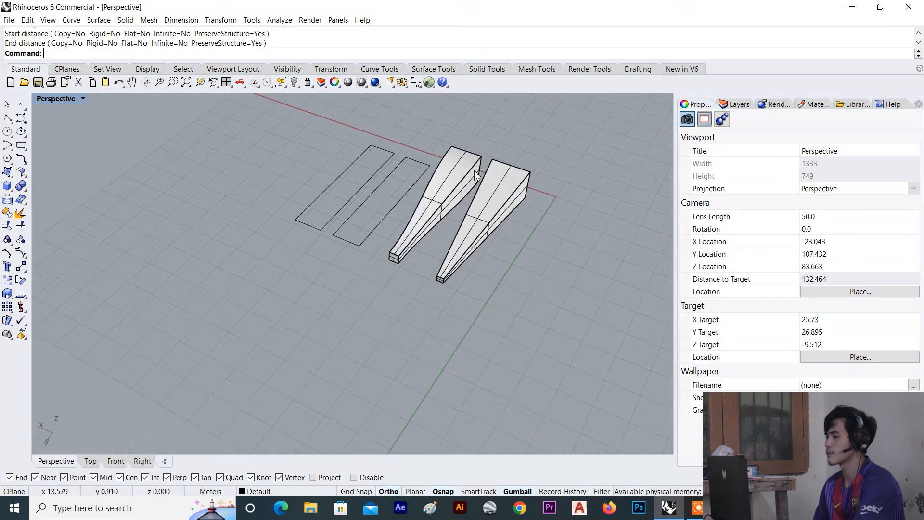
# Inspect the straight and curved tapered solids side by side, selecting and then deselecting both.
pyautogui.scroll(4, 465, 195)
pyautogui.click(439, 181)
pyautogui.click(556, 198)
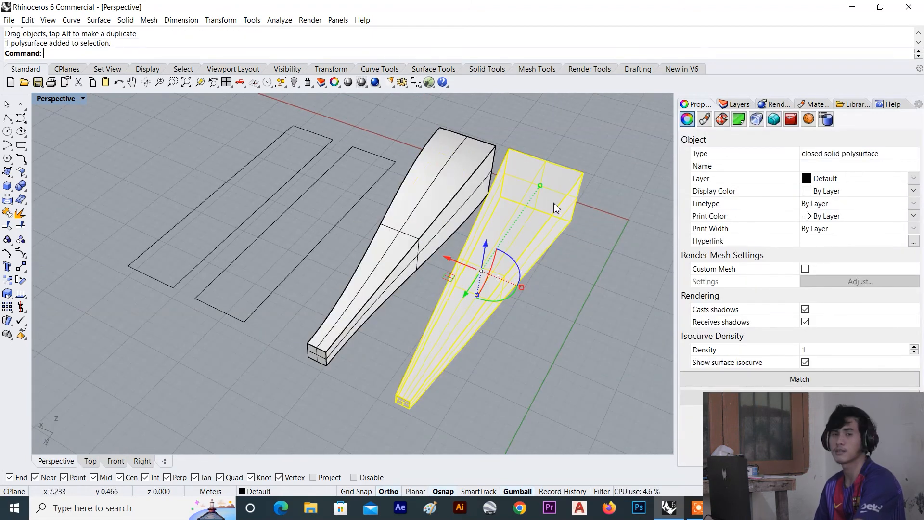
pyautogui.click(631, 220)
pyautogui.moveTo(597, 236); pyautogui.dragTo(575, 260, button='right')
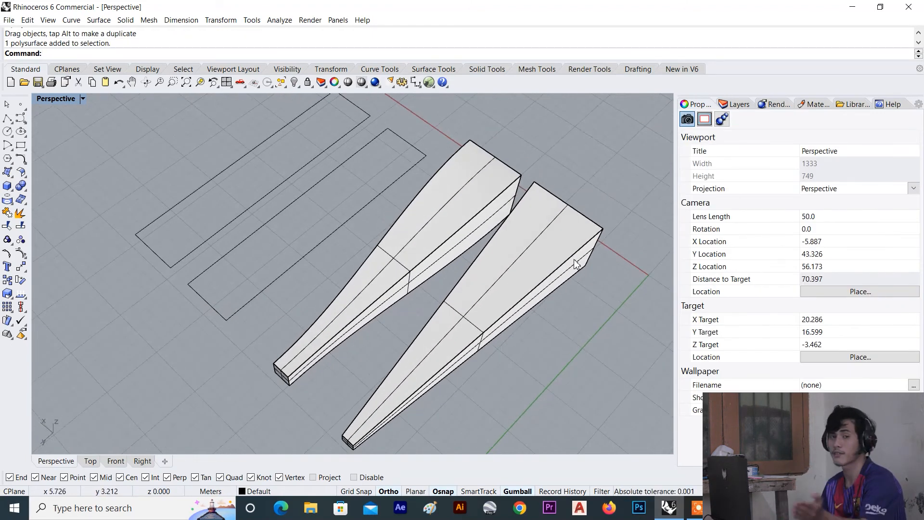
pyautogui.scroll(-6, 575, 260)
pyautogui.scroll(4, 408, 234)
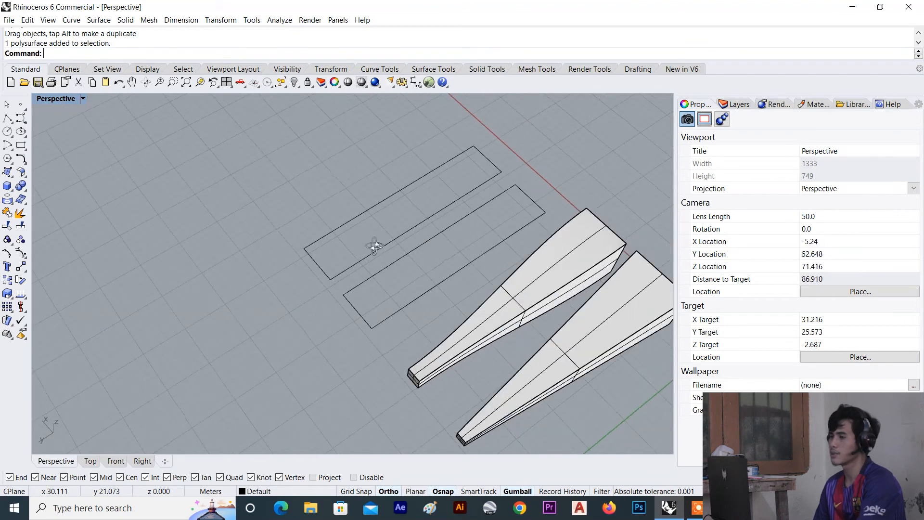
# Start a Taper on the flat rectangle nearest the solids, running its axis from the midpoint of the edge by the red axis to the opposite edge's midpoint.
pyautogui.moveTo(411, 257); pyautogui.dragTo(358, 259, button='right')
pyautogui.scroll(4, 484, 295)
pyautogui.moveTo(499, 293); pyautogui.dragTo(533, 270, button='right')
pyautogui.moveTo(481, 227); pyautogui.dragTo(633, 237, button='right')
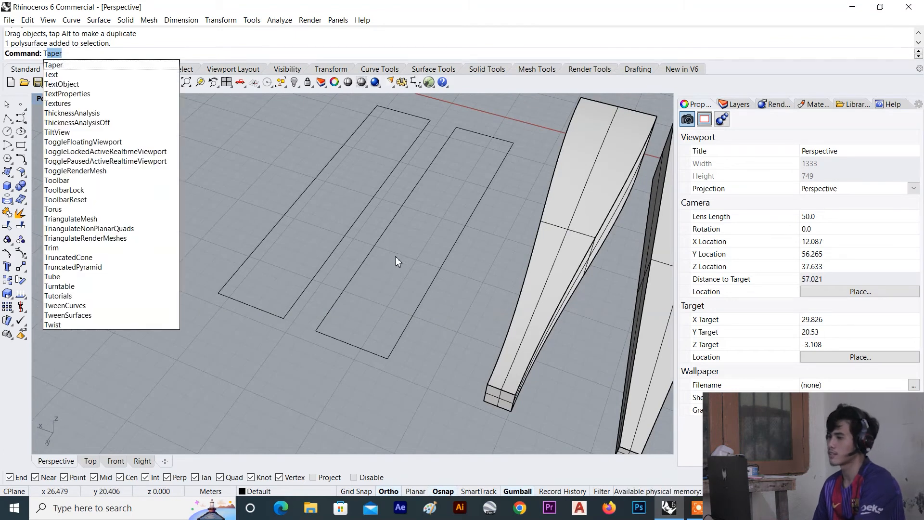
pyautogui.press('Return')
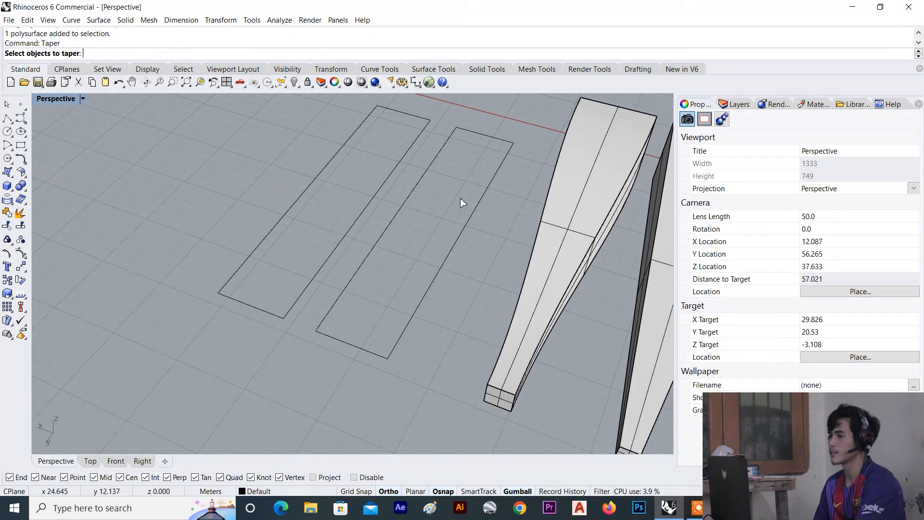
pyautogui.click(499, 177)
pyautogui.moveTo(487, 186); pyautogui.dragTo(471, 238, button='right')
pyautogui.press('Return')
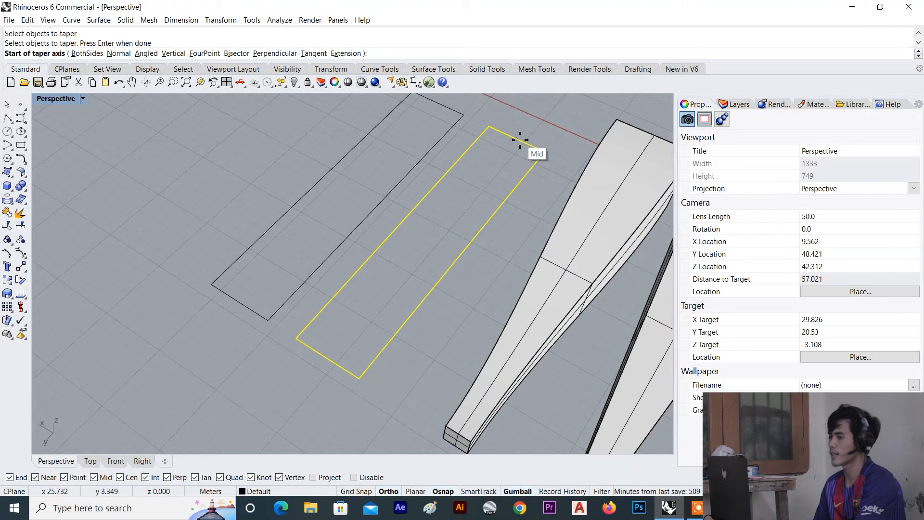
pyautogui.click(516, 139)
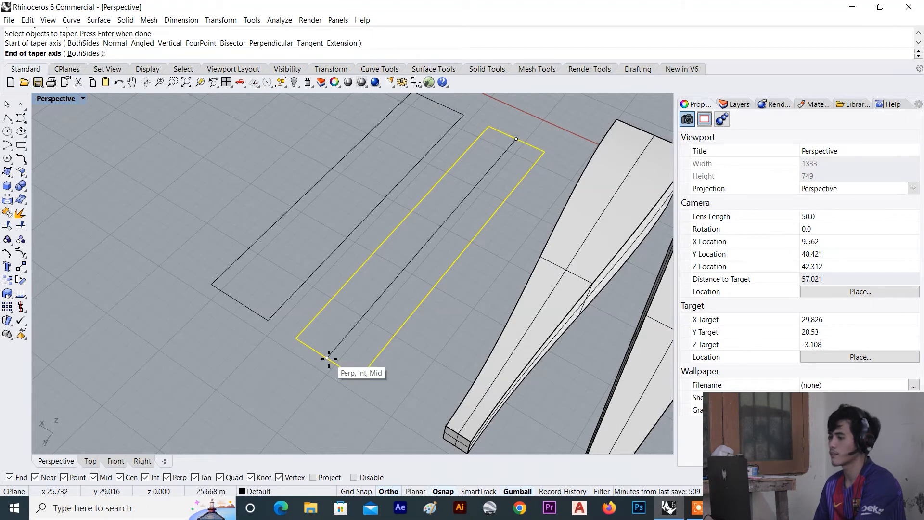
pyautogui.click(329, 358)
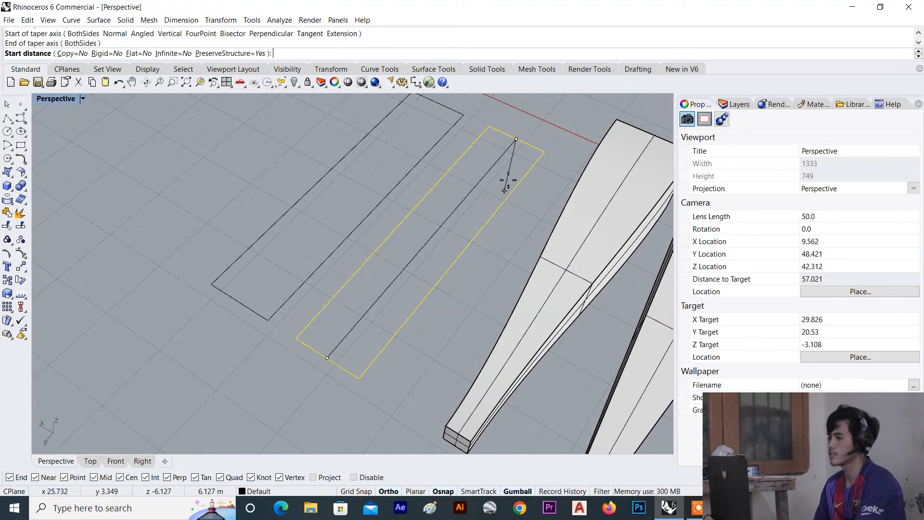
# Set the taper's start distance at the rectangle's corner and its end distance to about 1 m, with PreserveStructure=Yes.
pyautogui.click(554, 160)
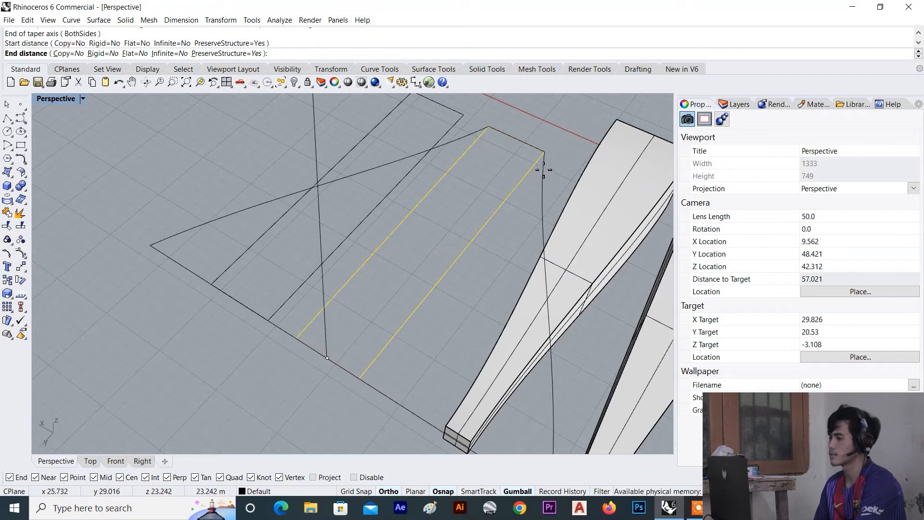
pyautogui.scroll(4, 355, 367)
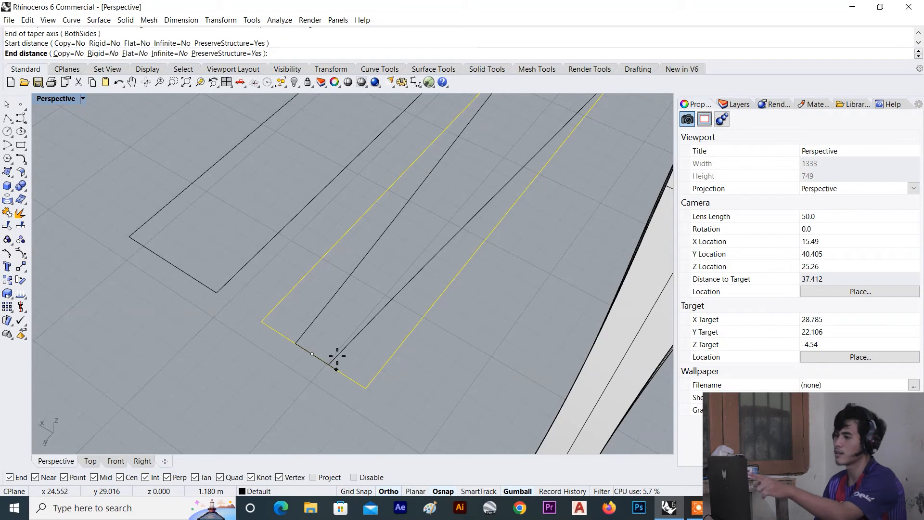
pyautogui.moveTo(336, 357); pyautogui.dragTo(287, 355, button='right')
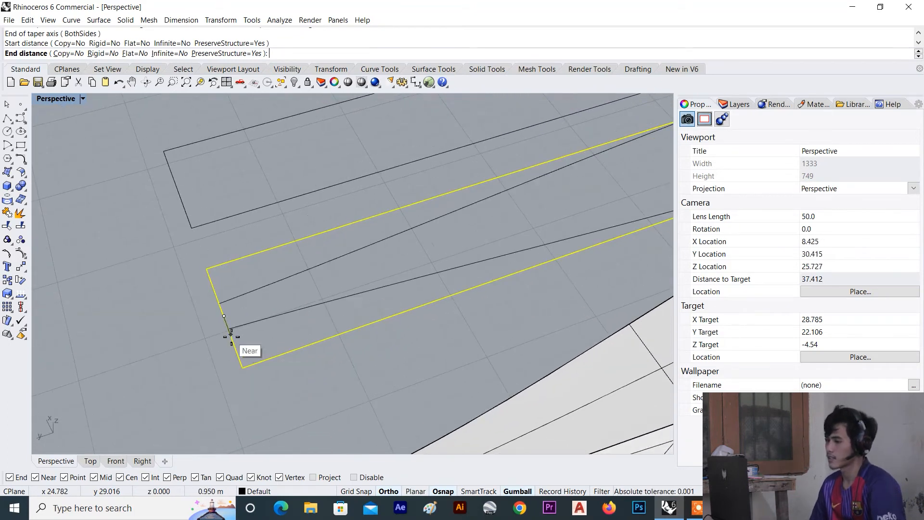
pyautogui.click(233, 343)
# Start a Taper on the second flat rectangle, with its axis from the midpoint of the short edge by the red axis to the opposite edge's midpoint.
pyautogui.scroll(-6, 233, 343)
pyautogui.moveTo(257, 354); pyautogui.dragTo(421, 215, button='right')
pyautogui.scroll(3, 344, 222)
pyautogui.scroll(4, 336, 216)
pyautogui.moveTo(343, 222)
pyautogui.mouseDown(button='right')
pyautogui.moveTo(336, 215)
pyautogui.moveTo(352, 215)
pyautogui.mouseUp(button='right')
pyautogui.scroll(2, 352, 214)
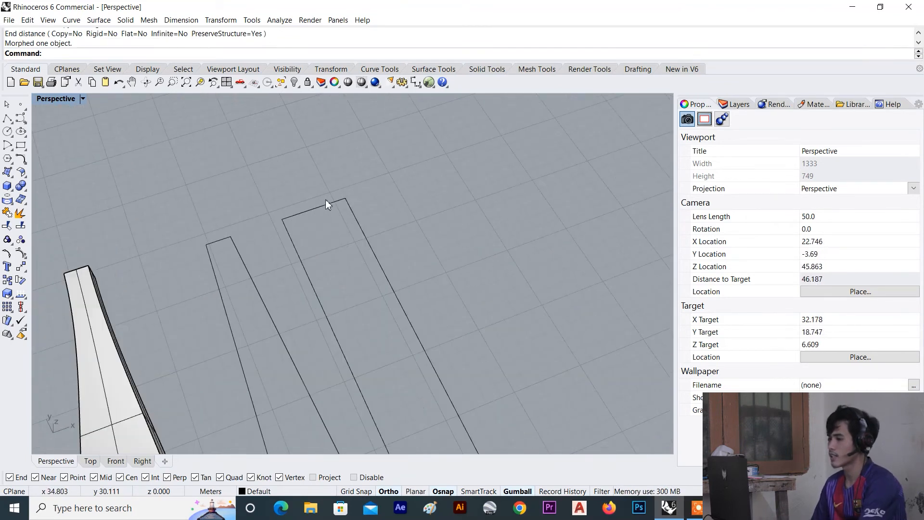
pyautogui.scroll(-5, 332, 226)
pyautogui.scroll(2, 342, 265)
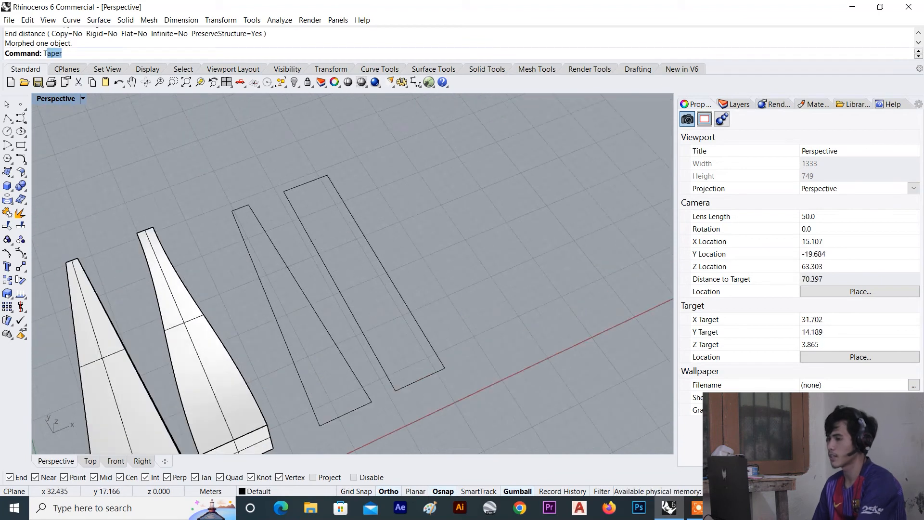
pyautogui.press('Return')
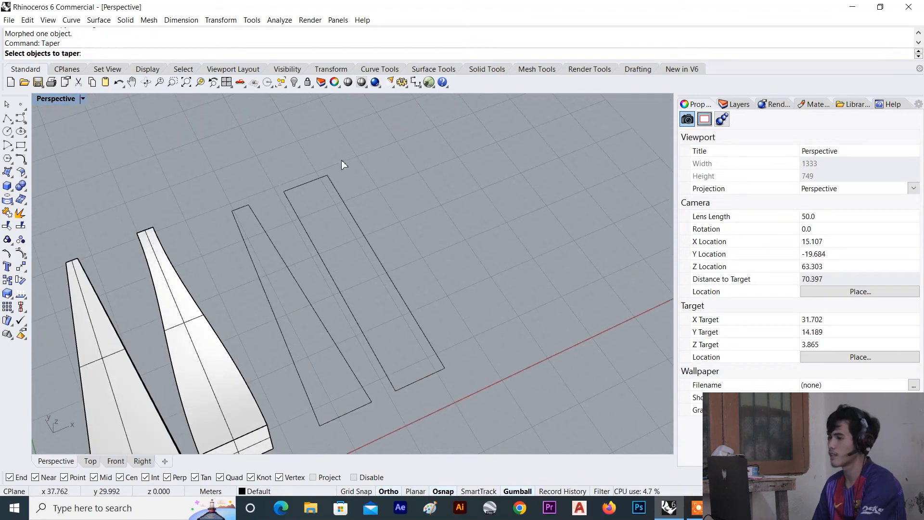
pyautogui.click(330, 175)
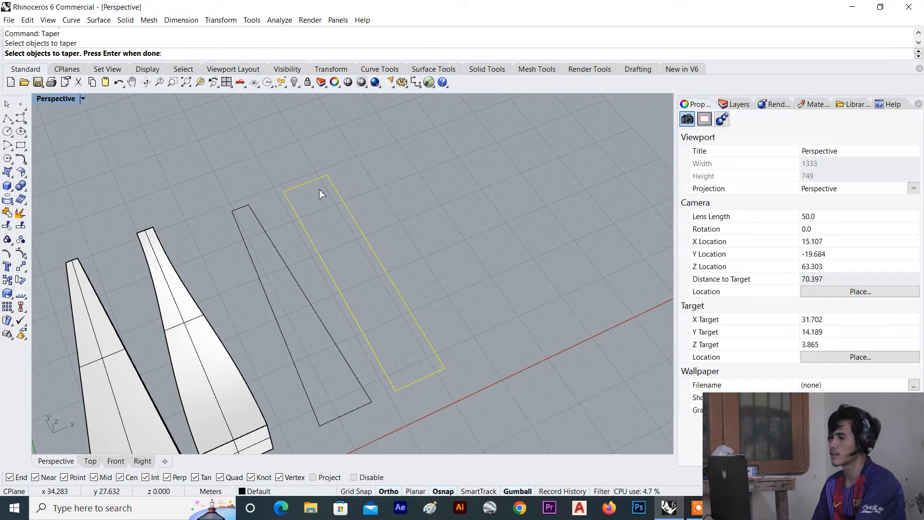
pyautogui.press('Return')
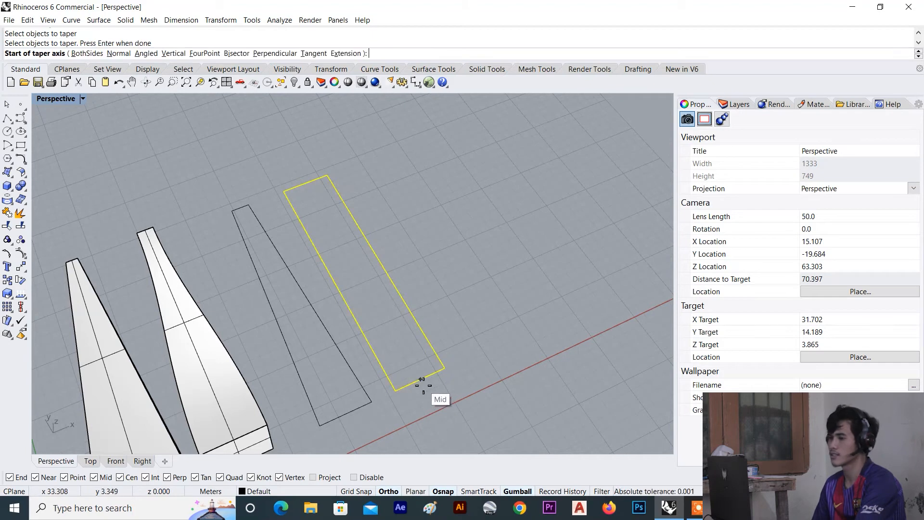
pyautogui.click(422, 385)
pyautogui.click(307, 185)
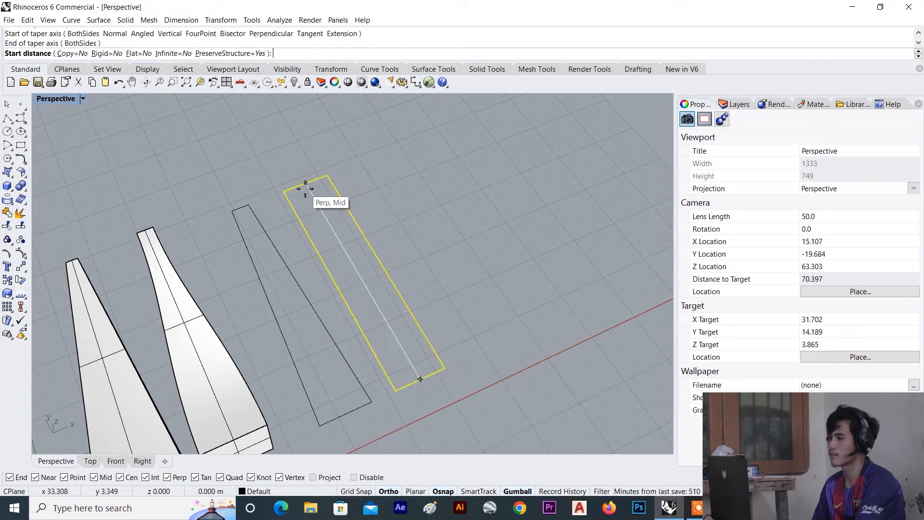
# Set the start distance to about 2.6 m at the rectangle's corner and switch the taper to PreserveStructure=No.
pyautogui.scroll(-2, 315, 206)
pyautogui.scroll(3, 409, 356)
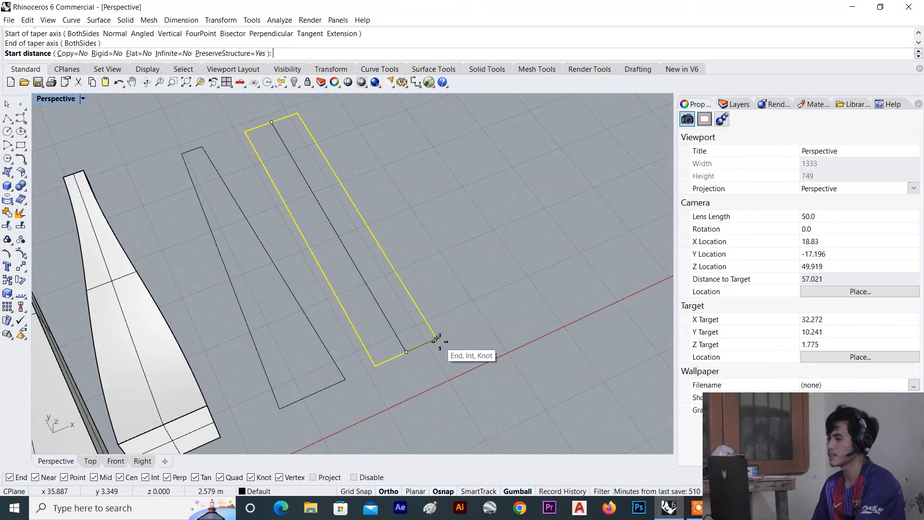
pyautogui.click(439, 351)
pyautogui.scroll(6, 292, 148)
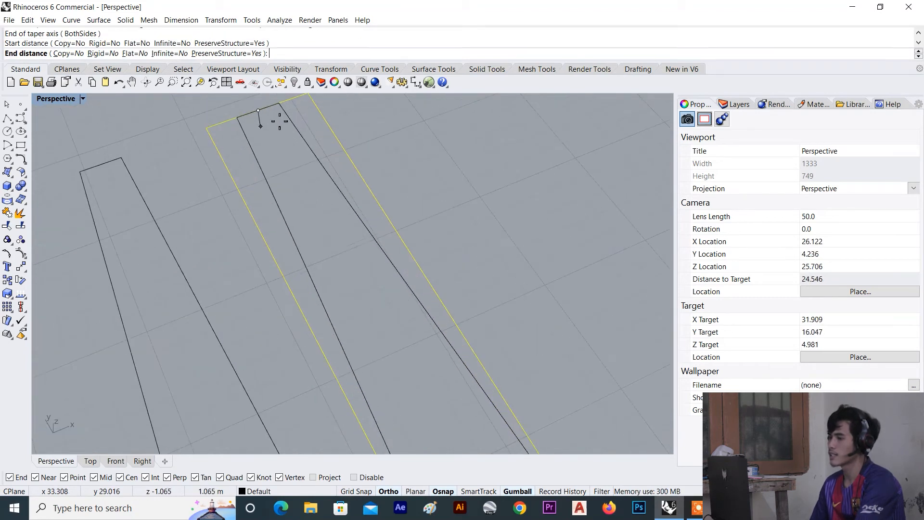
pyautogui.click(260, 54)
pyautogui.scroll(-2, 270, 117)
pyautogui.scroll(-4, 270, 123)
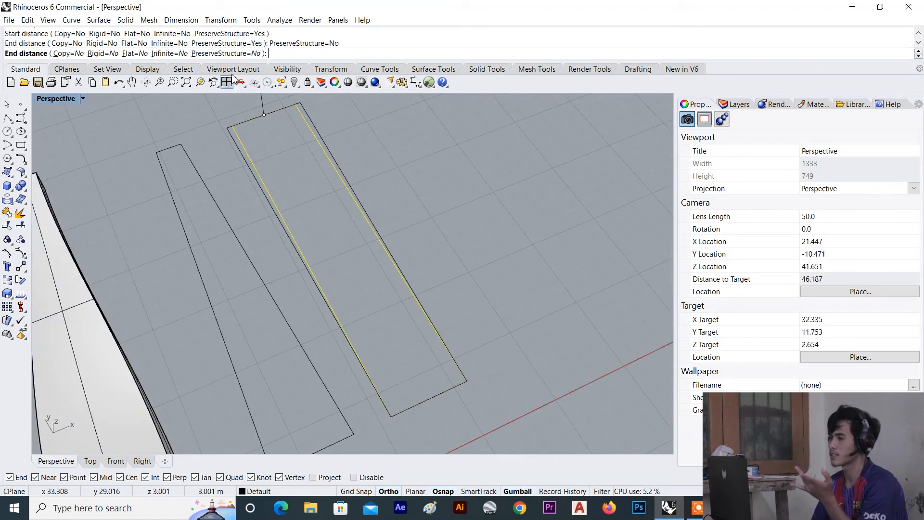
# Complete the second rectangle's taper with an end distance of about 1.1 m at its far edge.
pyautogui.click(265, 115)
pyautogui.scroll(4, 283, 124)
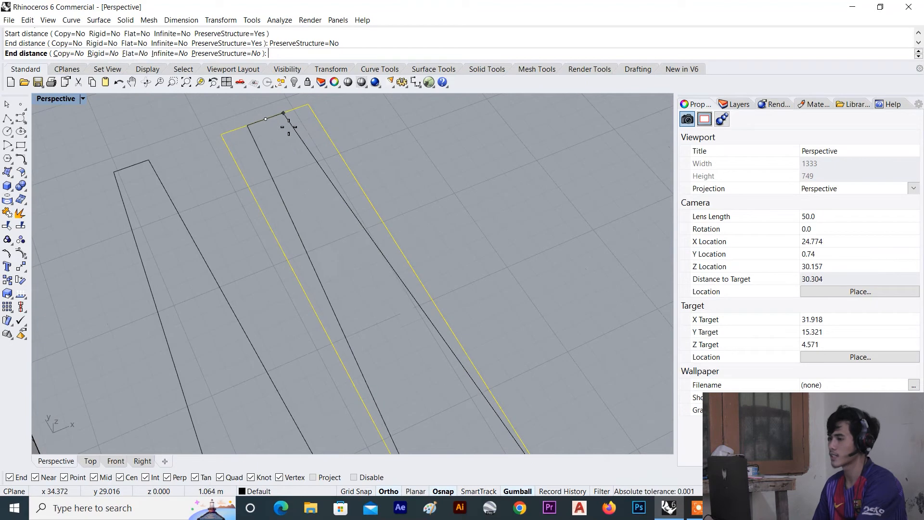
pyautogui.scroll(-12, 282, 147)
# Compare the long sides of the two tapered rectangles, selecting each curve and viewing both from several angles.
pyautogui.moveTo(299, 186); pyautogui.dragTo(308, 206, button='right')
pyautogui.scroll(6, 276, 186)
pyautogui.scroll(-8, 311, 185)
pyautogui.scroll(6, 265, 212)
pyautogui.moveTo(260, 211); pyautogui.dragTo(236, 193, button='right')
pyautogui.scroll(2, 215, 181)
pyautogui.scroll(2, 227, 176)
pyautogui.scroll(-6, 227, 176)
pyautogui.scroll(2, 251, 178)
pyautogui.click(237, 187)
pyautogui.click(286, 184)
pyautogui.click(296, 177)
pyautogui.click(279, 190)
pyautogui.moveTo(282, 194); pyautogui.dragTo(321, 205, button='right')
pyautogui.moveTo(289, 247); pyautogui.dragTo(404, 238, button='right')
pyautogui.moveTo(393, 273); pyautogui.dragTo(487, 284, button='right')
pyautogui.scroll(-8, 435, 304)
pyautogui.scroll(6, 434, 304)
pyautogui.moveTo(434, 305); pyautogui.dragTo(272, 311, button='right')
pyautogui.scroll(5, 216, 298)
pyautogui.scroll(-4, 311, 197)
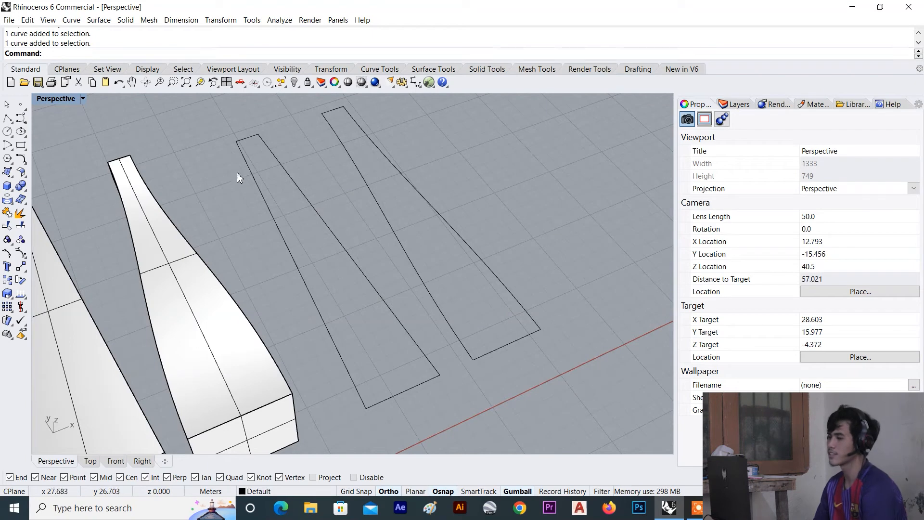
pyautogui.scroll(3, 273, 189)
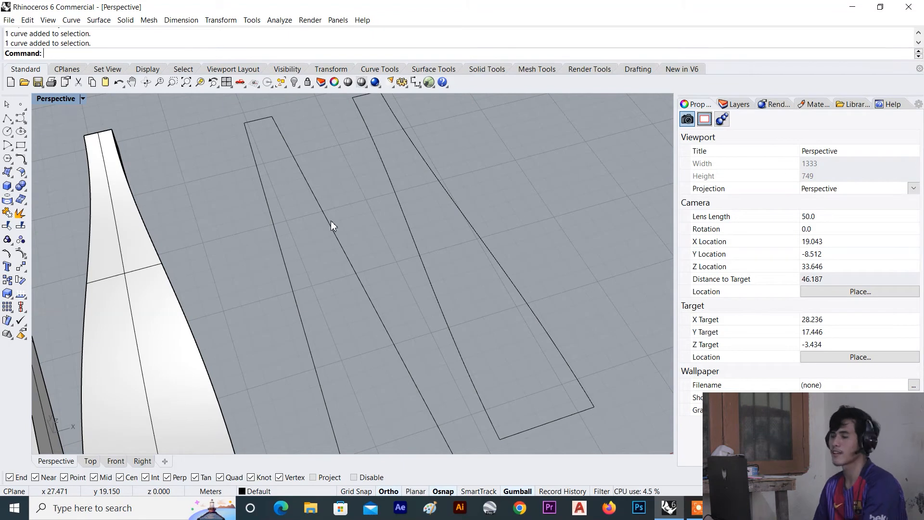
# Select the straight-sided tapered rectangle and examine the corner control points at its wide and narrow ends.
pyautogui.click(275, 230)
pyautogui.moveTo(254, 242); pyautogui.dragTo(372, 411, button='right')
pyautogui.scroll(2, 336, 250)
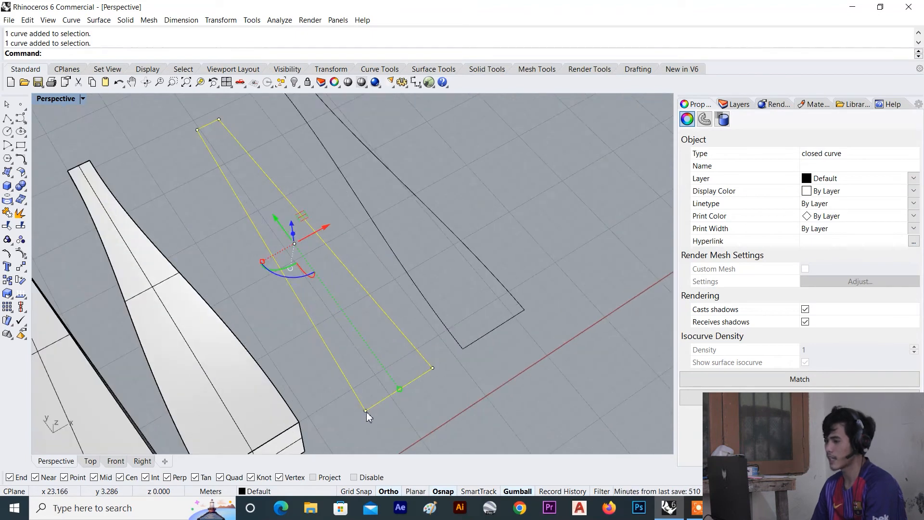
pyautogui.scroll(3, 371, 412)
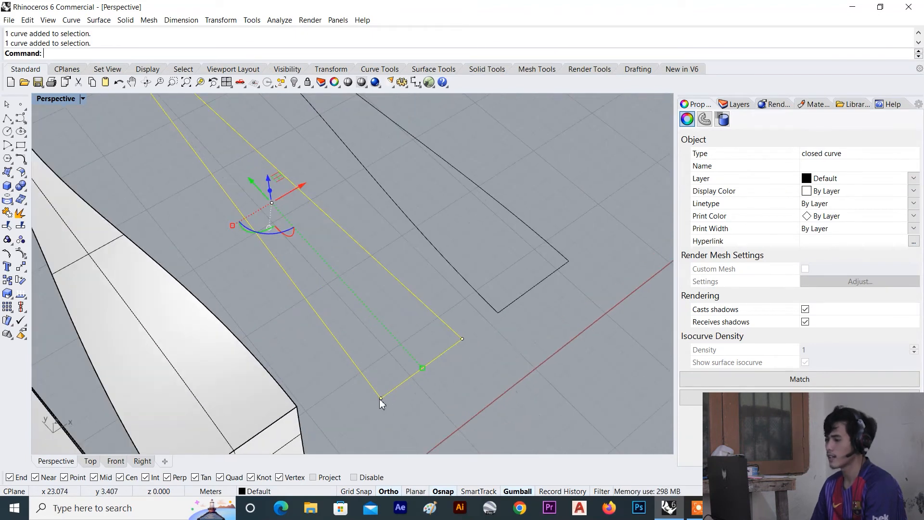
pyautogui.click(380, 398)
pyautogui.scroll(-4, 384, 391)
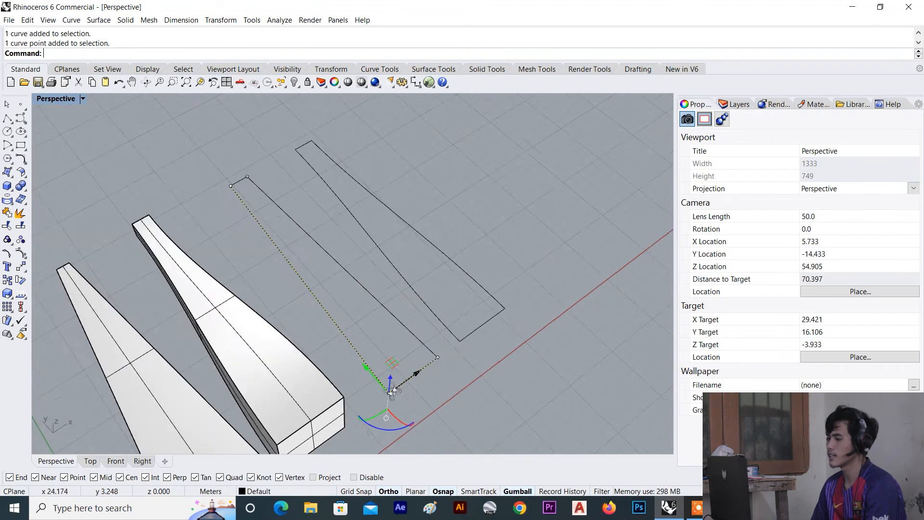
pyautogui.scroll(3, 385, 392)
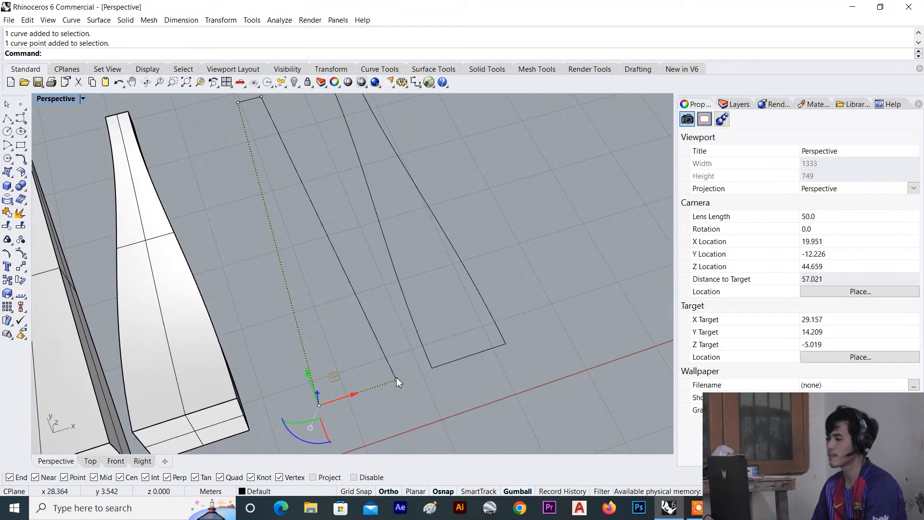
pyautogui.scroll(-3, 346, 282)
pyautogui.scroll(5, 299, 183)
pyautogui.click(300, 185)
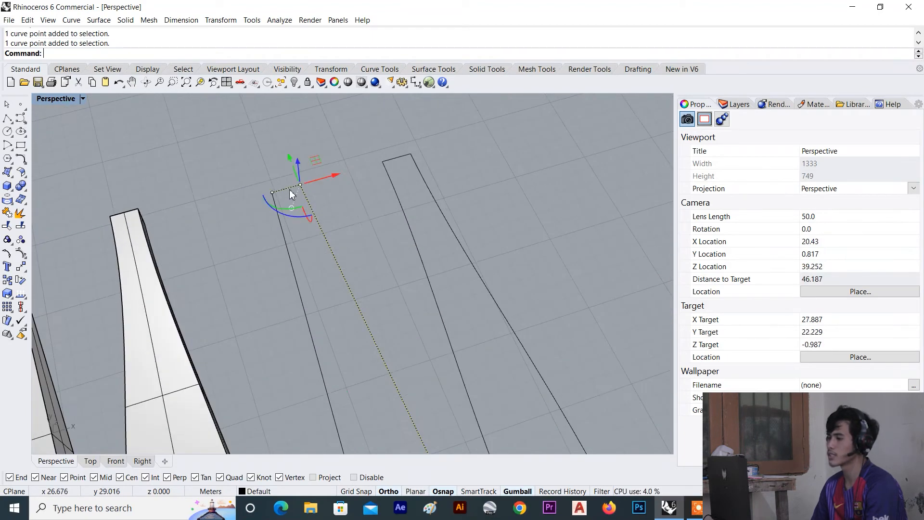
pyautogui.scroll(-5, 341, 171)
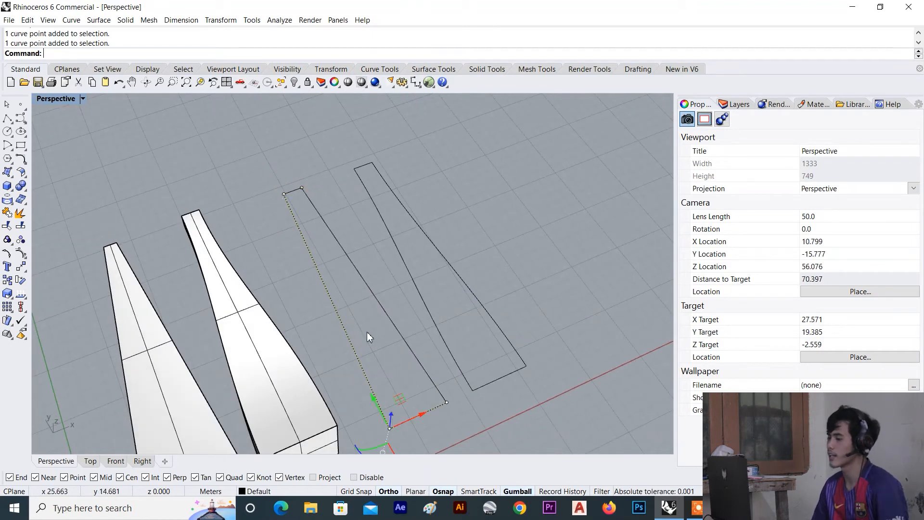
# Move a corner point at the wide end of the straight-sided tapered rectangle slightly outward.
pyautogui.moveTo(357, 301); pyautogui.dragTo(386, 412, button='right')
pyautogui.moveTo(380, 413); pyautogui.dragTo(364, 416)
pyautogui.click(412, 407)
pyautogui.click(413, 407)
pyautogui.moveTo(440, 400); pyautogui.dragTo(337, 166)
pyautogui.click(322, 186)
pyautogui.press('Escape')
# Move a corner point at the narrow end of the straight-sided tapered rectangle to widen that end, and deselect the curve.
pyautogui.click(324, 188)
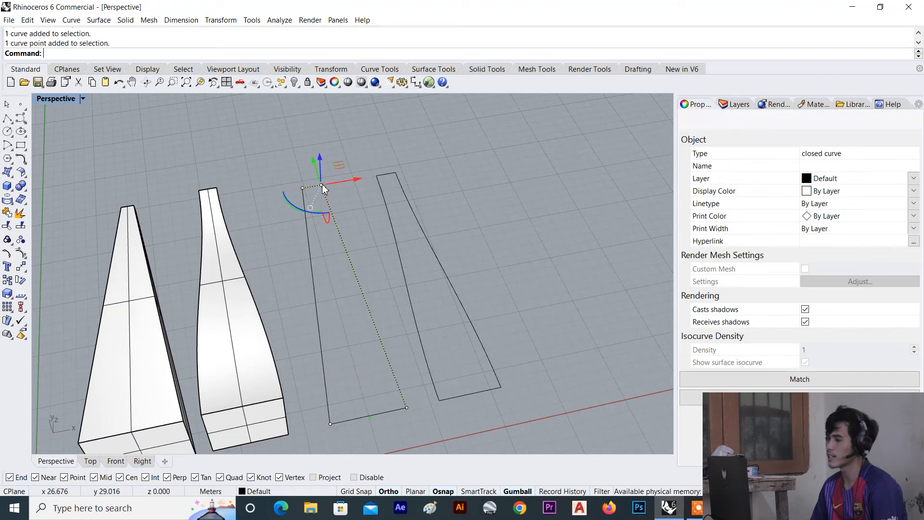
pyautogui.click(322, 185)
pyautogui.click(302, 189)
pyautogui.moveTo(342, 181)
pyautogui.mouseDown()
pyautogui.moveTo(330, 183)
pyautogui.moveTo(339, 186)
pyautogui.mouseUp()
pyautogui.press('Escape')
pyautogui.click(325, 190)
pyautogui.click(355, 174)
# Select the curved-sided tapered rectangle and examine the control points along its long sides.
pyautogui.scroll(-9, 355, 175)
pyautogui.moveTo(355, 175); pyautogui.dragTo(351, 196, button='right')
pyautogui.scroll(3, 369, 200)
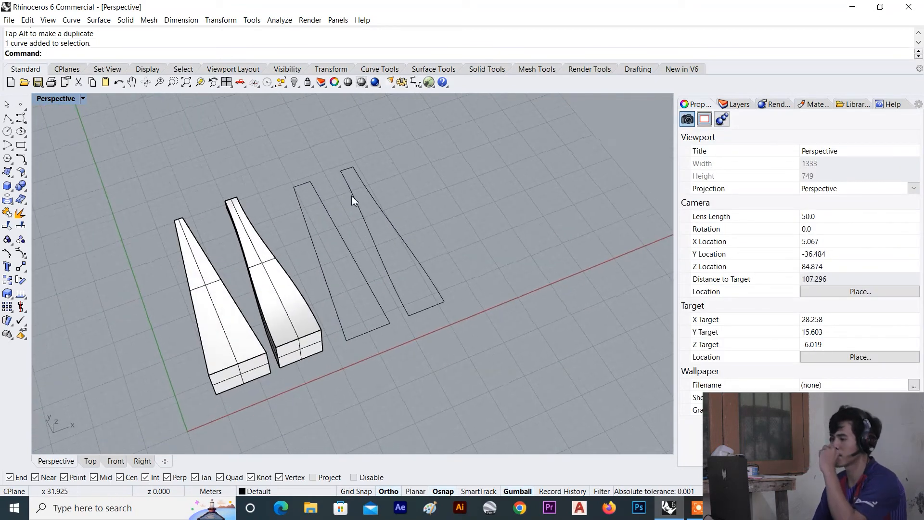
pyautogui.scroll(2, 352, 195)
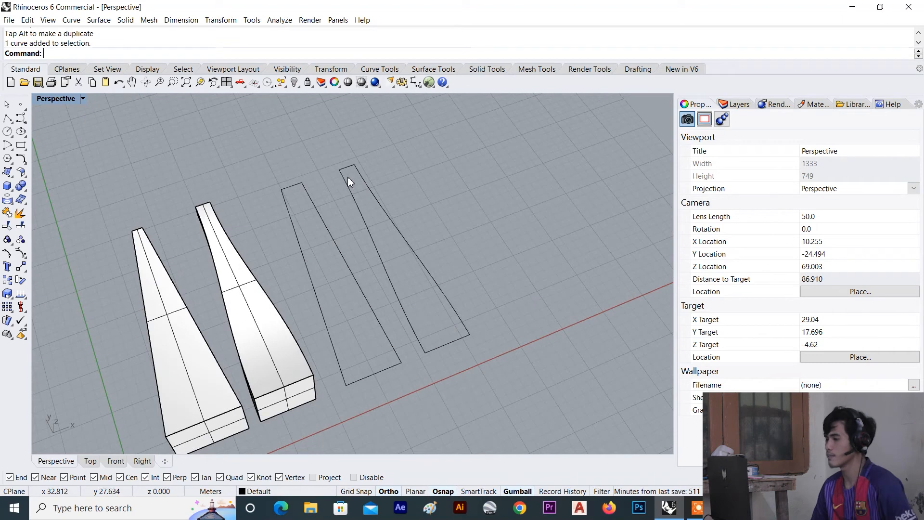
pyautogui.moveTo(352, 179); pyautogui.dragTo(395, 166, button='right')
pyautogui.scroll(3, 366, 199)
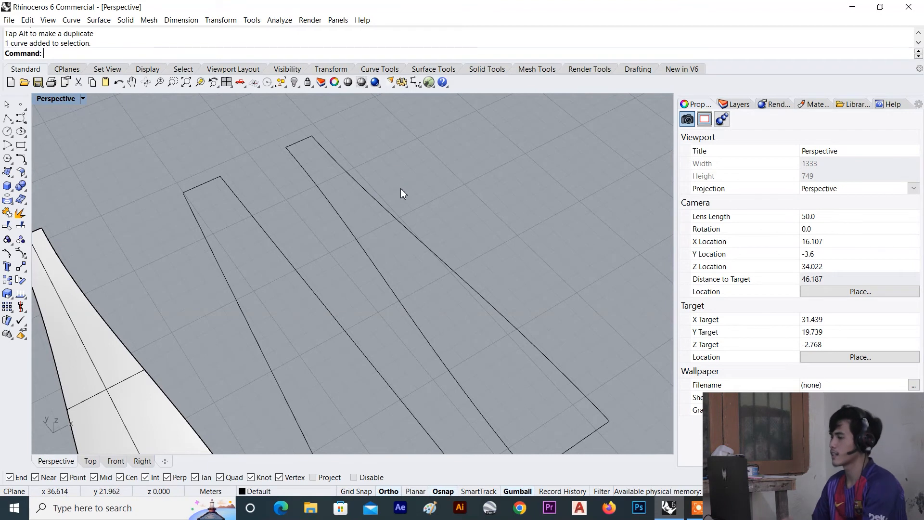
pyautogui.click(389, 211)
pyautogui.scroll(-7, 413, 187)
pyautogui.scroll(6, 360, 181)
pyautogui.moveTo(317, 187); pyautogui.dragTo(397, 181, button='right')
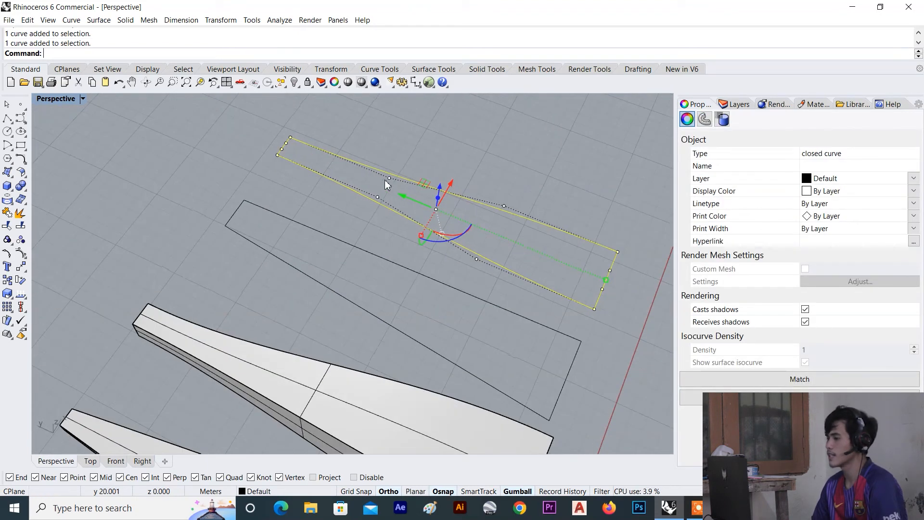
# Pull a middle control point on the outer long side of the curved-sided tapered rectangle outward to bulge that side.
pyautogui.moveTo(544, 229); pyautogui.dragTo(619, 202, button='right')
pyautogui.scroll(6, 578, 204)
pyautogui.scroll(-6, 354, 199)
pyautogui.moveTo(354, 199); pyautogui.dragTo(408, 218, button='right')
pyautogui.scroll(6, 375, 223)
pyautogui.moveTo(371, 226); pyautogui.dragTo(418, 226, button='right')
pyautogui.scroll(-6, 319, 222)
pyautogui.moveTo(319, 222); pyautogui.dragTo(386, 184, button='right')
pyautogui.scroll(6, 327, 222)
pyautogui.scroll(-6, 321, 225)
pyautogui.scroll(2, 378, 176)
pyautogui.click(378, 177)
pyautogui.moveTo(415, 195); pyautogui.dragTo(441, 162)
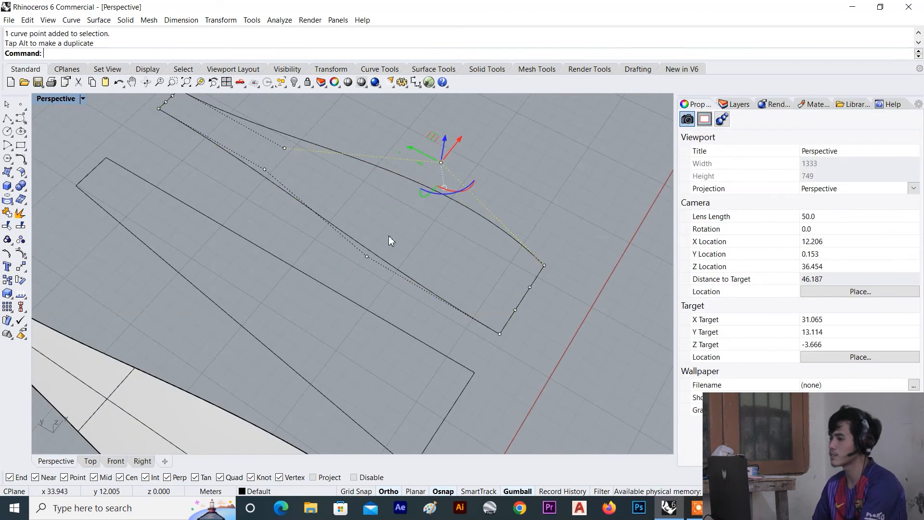
# Pull the wide-end middle control point on the inner long side of the curved-sided rectangle outward to bulge that side.
pyautogui.click(367, 256)
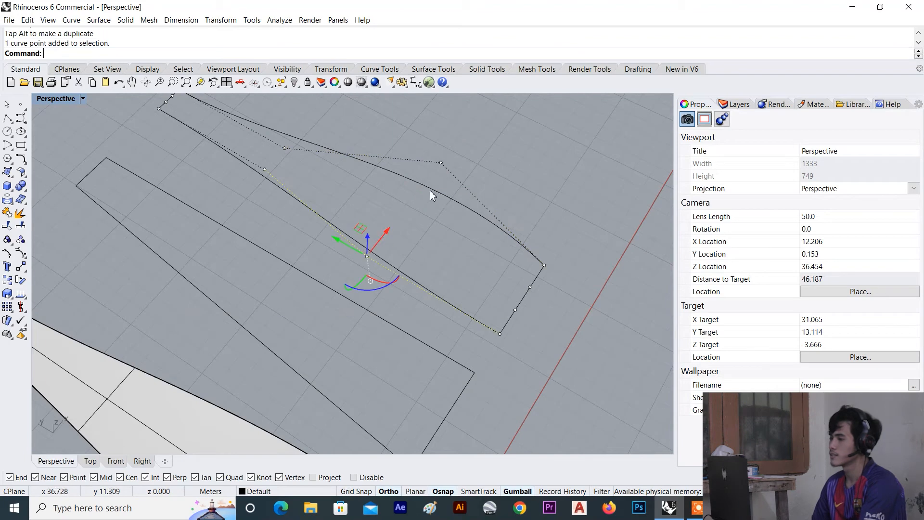
pyautogui.moveTo(387, 231); pyautogui.dragTo(357, 269)
pyautogui.moveTo(417, 245); pyautogui.dragTo(363, 186, button='right')
pyautogui.scroll(2, 385, 162)
# Shift the narrow-end middle control point on the outer long side of the curved-sided rectangle slightly outward, and deselect the curve.
pyautogui.click(412, 140)
pyautogui.scroll(-6, 422, 201)
pyautogui.moveTo(451, 167); pyautogui.dragTo(465, 164)
pyautogui.click(397, 168)
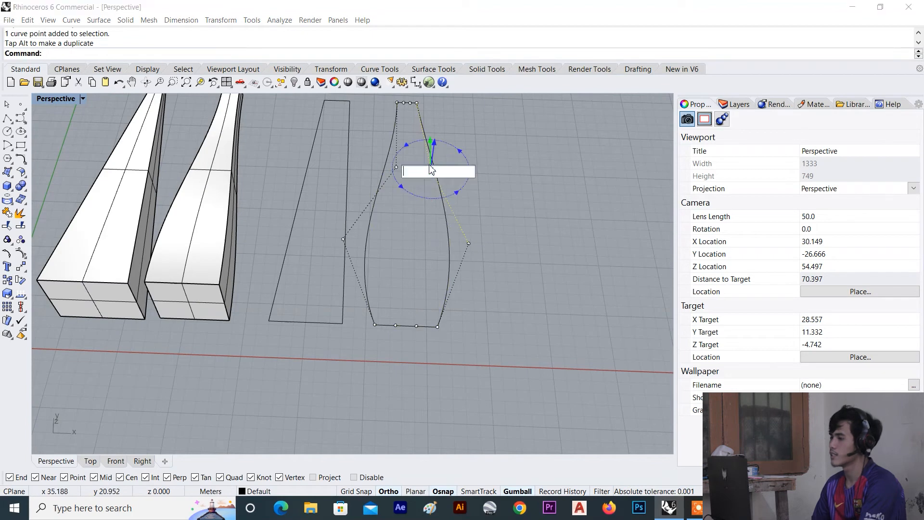
pyautogui.press('Escape')
pyautogui.press('Escape')
# Select the straight-sided tapered rectangle and examine its control points at each of the four corners.
pyautogui.click(390, 169)
pyautogui.click(343, 142)
pyautogui.click(348, 133)
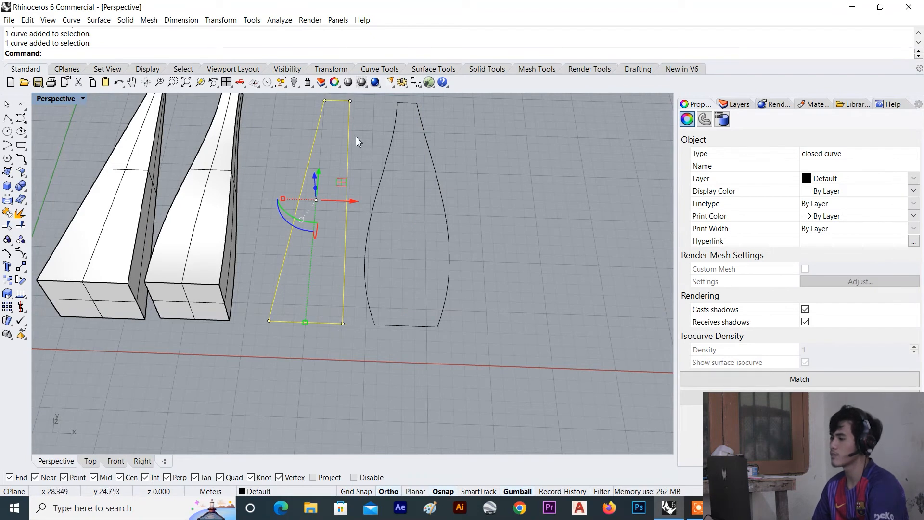
pyautogui.click(343, 324)
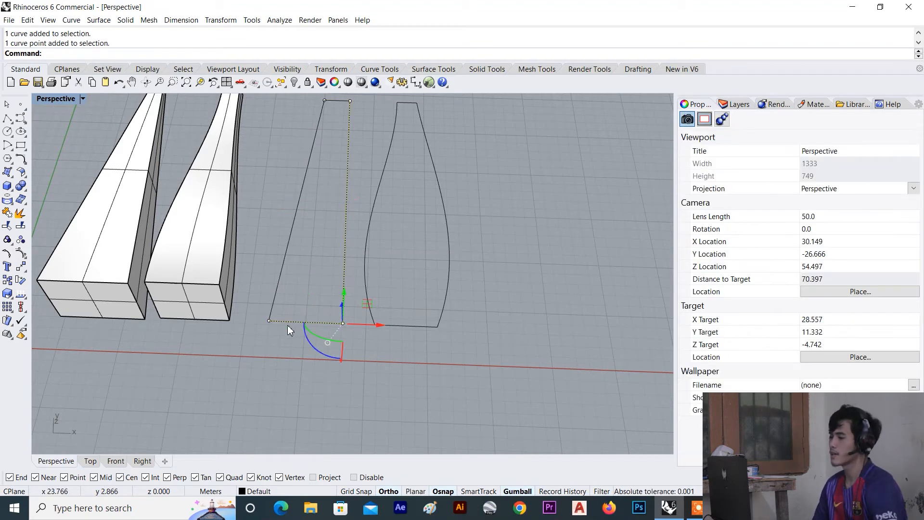
pyautogui.click(270, 320)
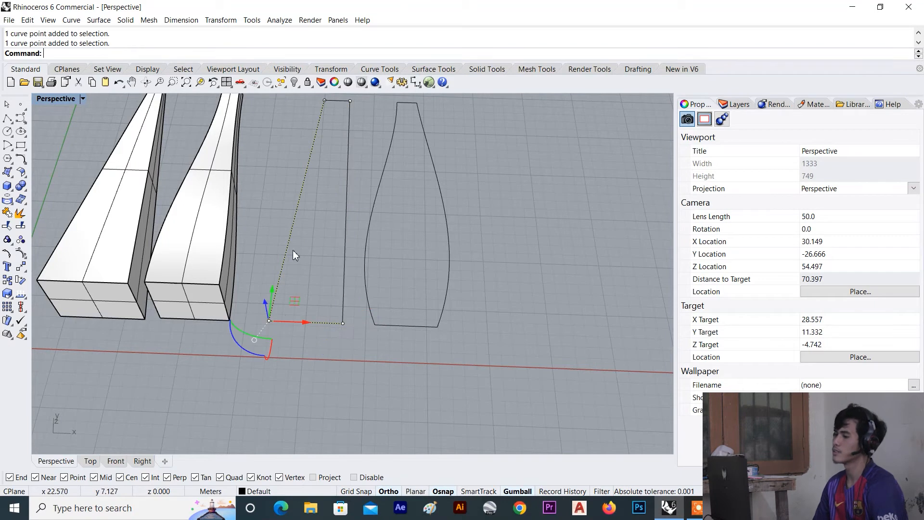
pyautogui.click(350, 101)
pyautogui.click(325, 101)
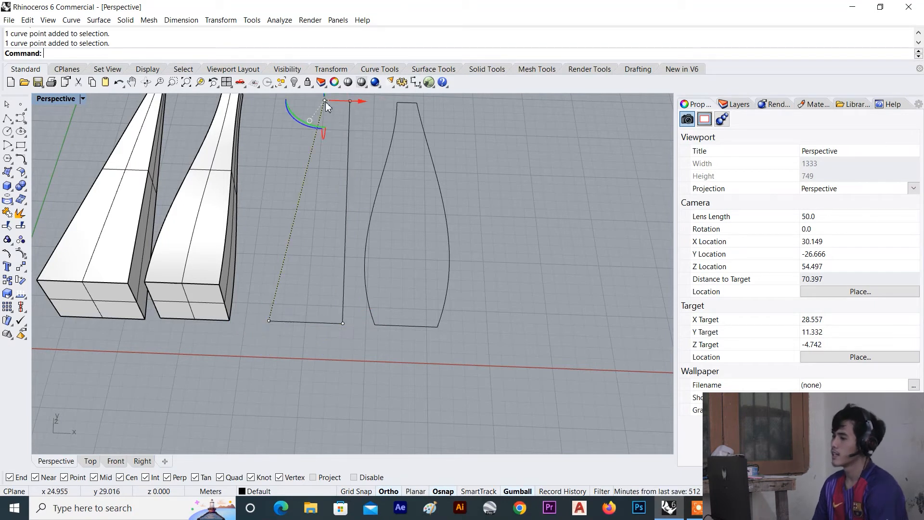
pyautogui.press('Escape')
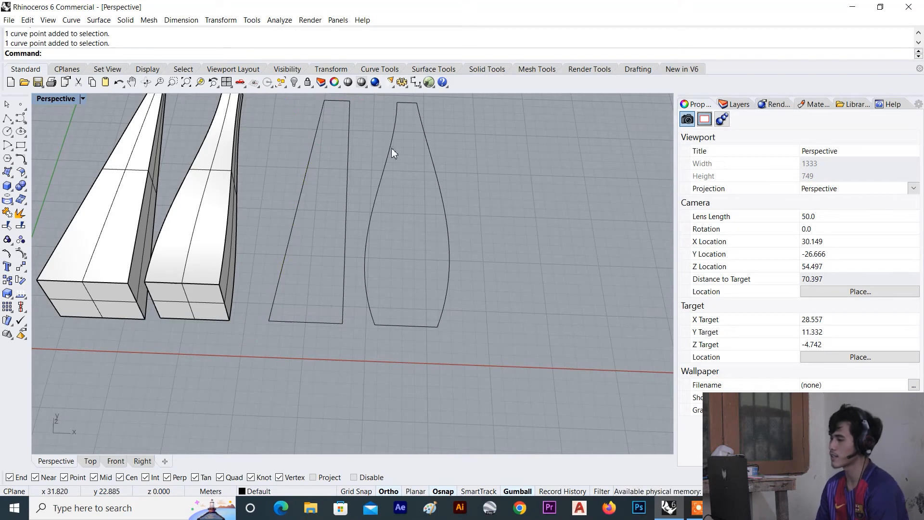
# Pull the wide-end middle control point on the outer long side of the curved-sided rectangle slightly farther outward.
pyautogui.click(390, 149)
pyautogui.moveTo(423, 266); pyautogui.dragTo(471, 234, button='right')
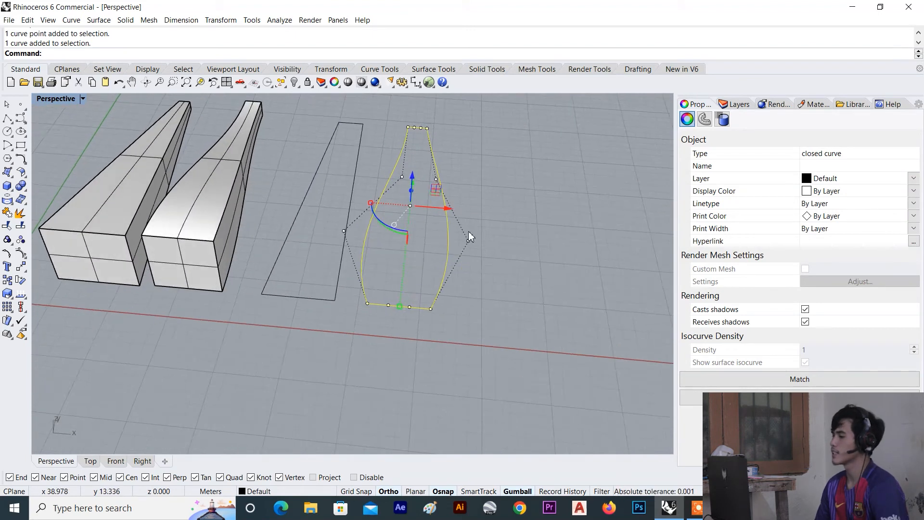
pyautogui.scroll(2, 469, 239)
pyautogui.click(466, 244)
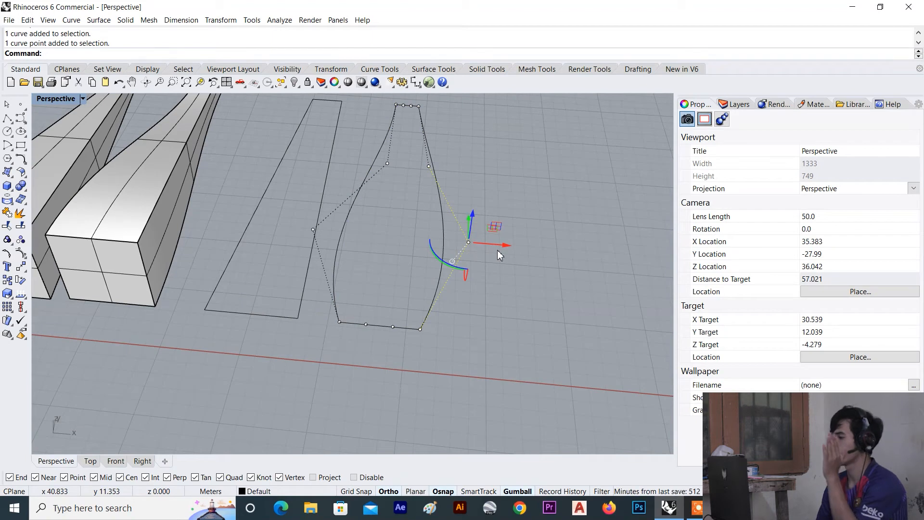
pyautogui.moveTo(503, 245); pyautogui.dragTo(508, 245)
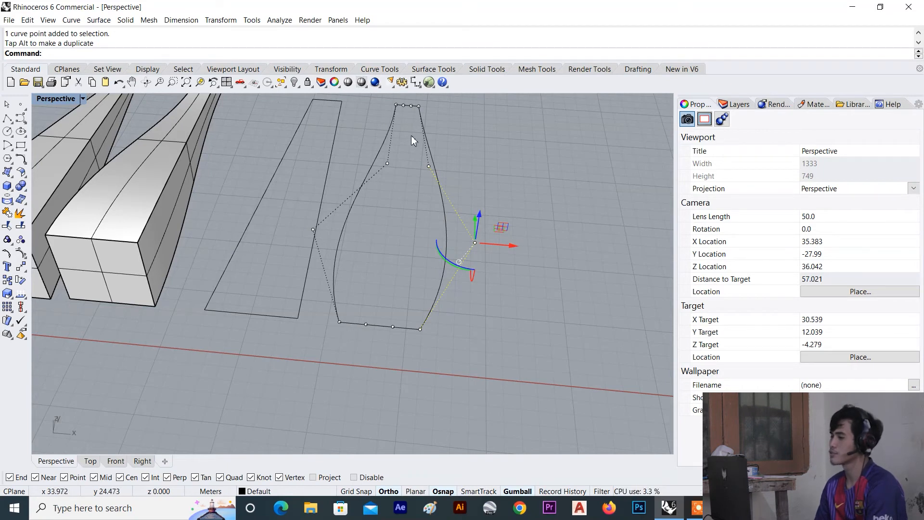
# Pull the narrow-end middle control points on both long sides of the curved-sided rectangle outward, and deselect the curve.
pyautogui.click(428, 166)
pyautogui.moveTo(464, 169); pyautogui.dragTo(494, 168)
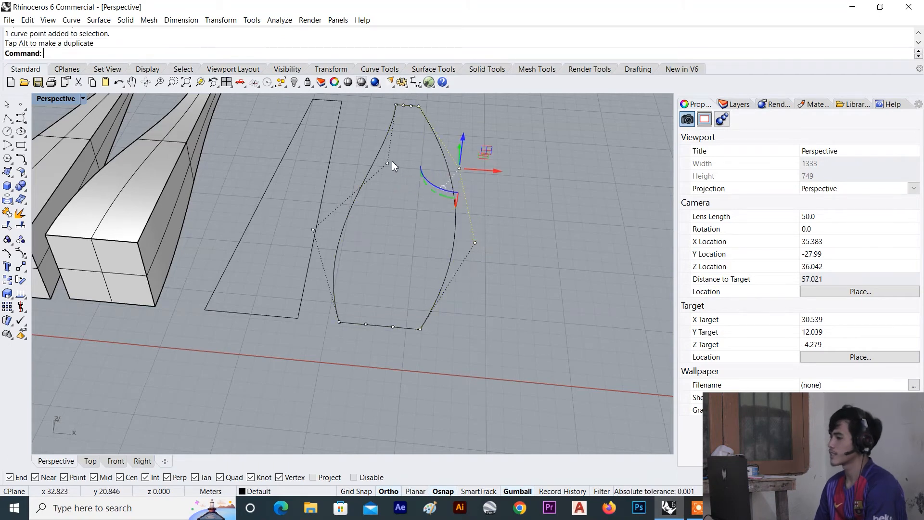
pyautogui.click(389, 163)
pyautogui.moveTo(421, 171); pyautogui.dragTo(400, 169)
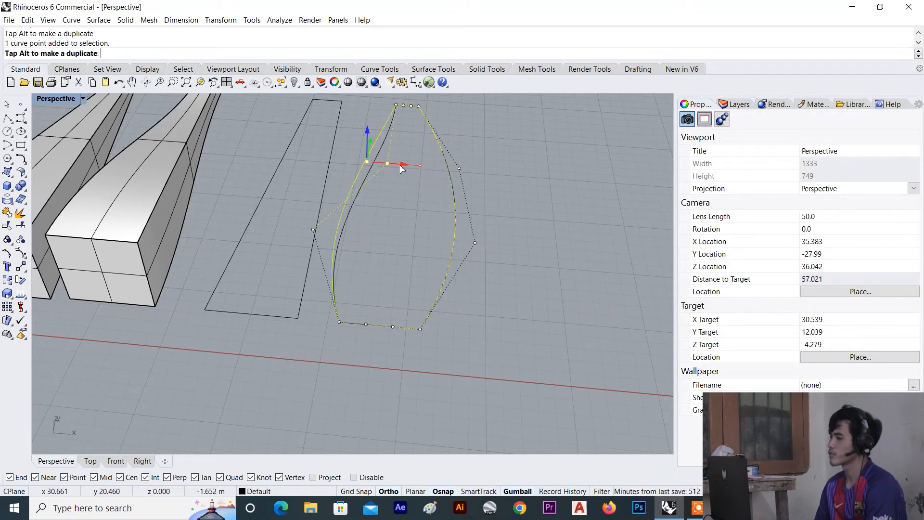
pyautogui.moveTo(391, 260); pyautogui.dragTo(436, 271, button='right')
pyautogui.press('Escape')
# Move the inner corner point at the wide end of the curved-sided rectangle inward to narrow that end.
pyautogui.click(405, 304)
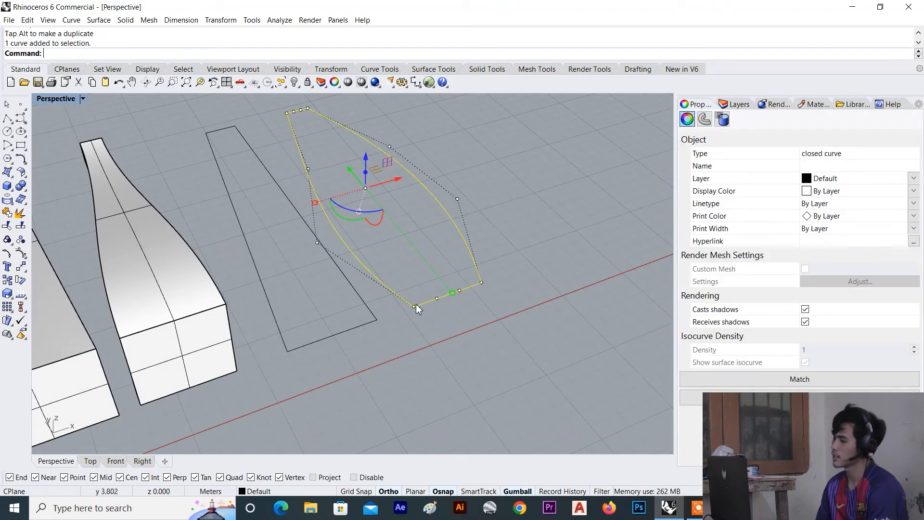
pyautogui.click(415, 307)
pyautogui.moveTo(446, 295); pyautogui.dragTo(491, 283)
pyautogui.click(501, 313)
# Compare the control points of the straight-sided and curved-sided rectangles, viewing both beside the tapered boxes.
pyautogui.scroll(-8, 501, 314)
pyautogui.moveTo(498, 316); pyautogui.dragTo(442, 318, button='right')
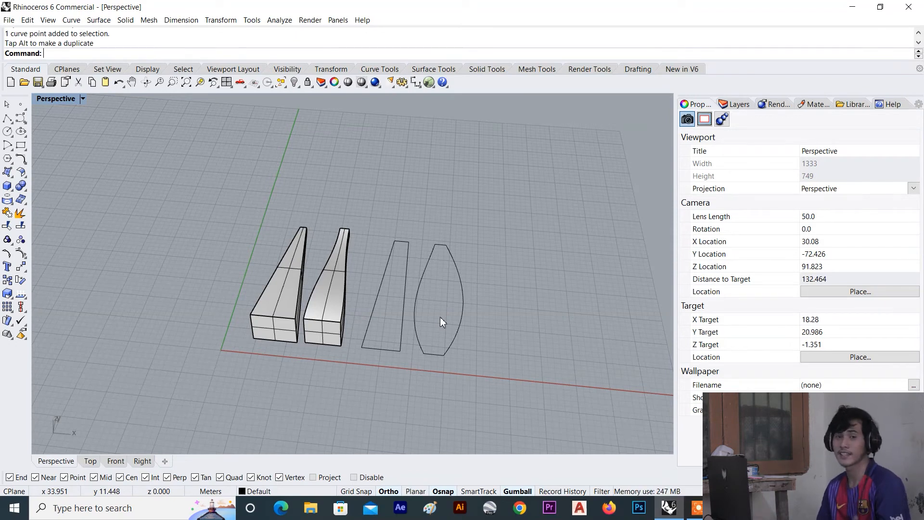
pyautogui.scroll(4, 417, 283)
pyautogui.click(399, 223)
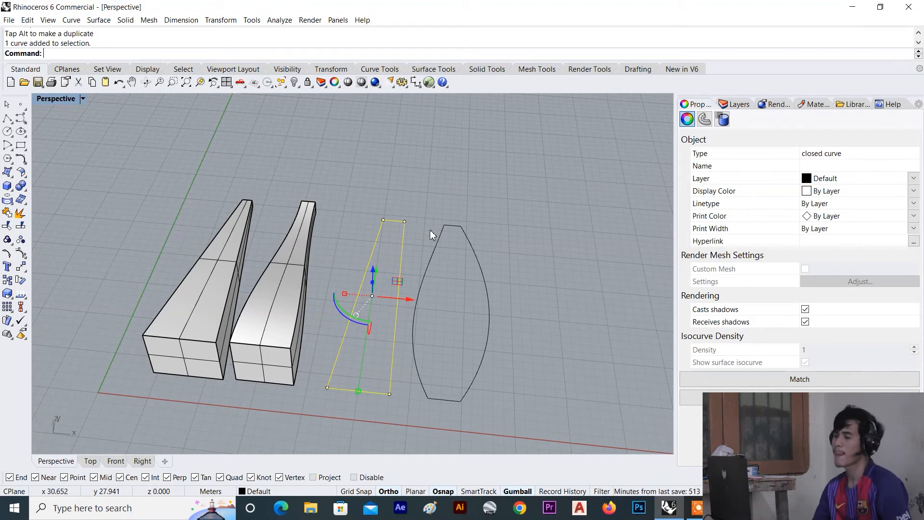
pyautogui.click(460, 227)
pyautogui.moveTo(475, 294); pyautogui.dragTo(453, 259, button='right')
pyautogui.scroll(4, 501, 270)
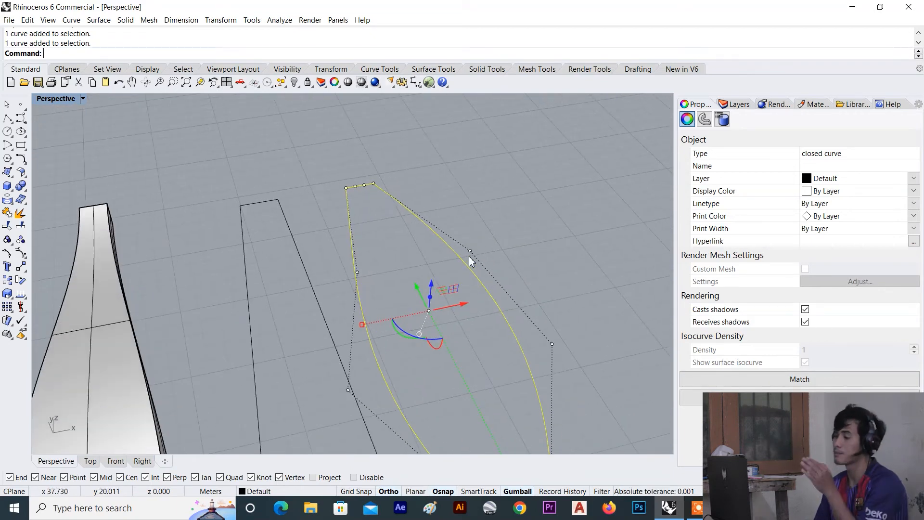
pyautogui.scroll(-10, 468, 257)
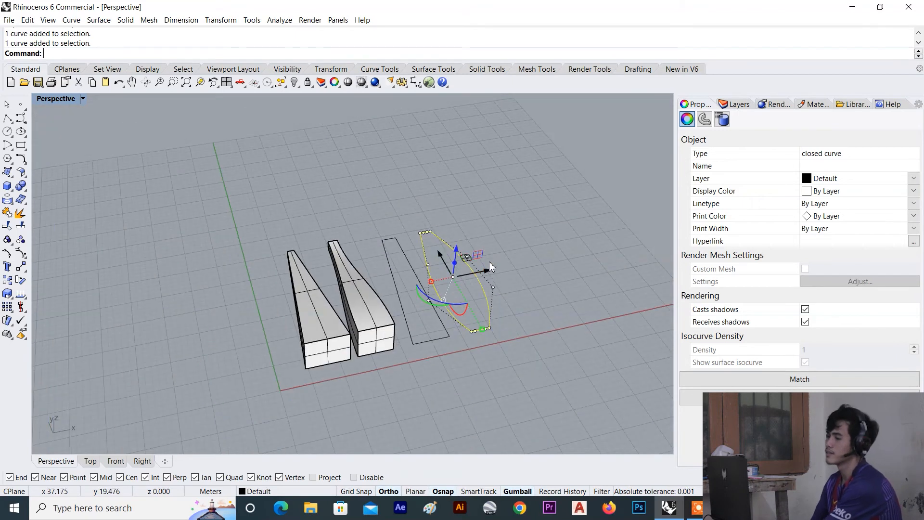
pyautogui.click(487, 266)
pyautogui.moveTo(487, 266); pyautogui.dragTo(436, 293, button='right')
pyautogui.scroll(-6, 452, 263)
pyautogui.scroll(4, 449, 260)
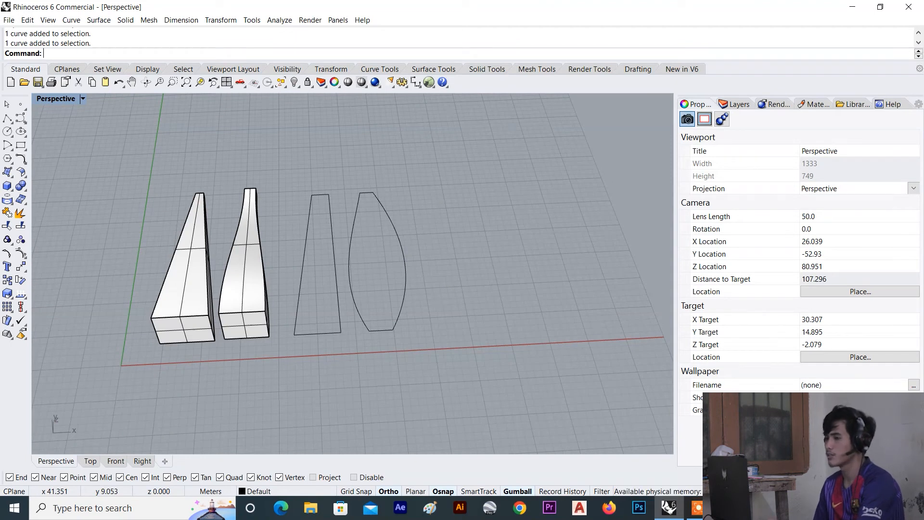
# Draw a long, narrow rectangle of similar length beside the curved-sided outline with the Rectangle command.
pyautogui.write('Rectangle')
pyautogui.press('Return')
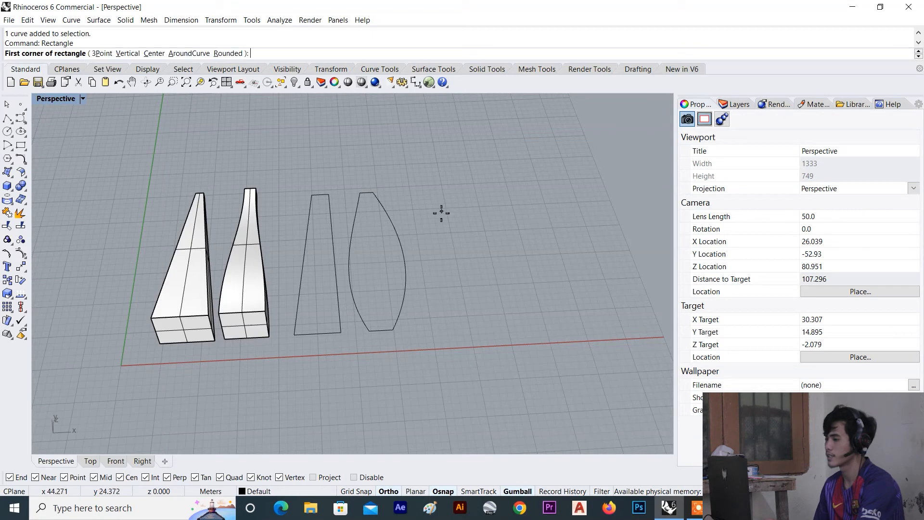
pyautogui.click(410, 191)
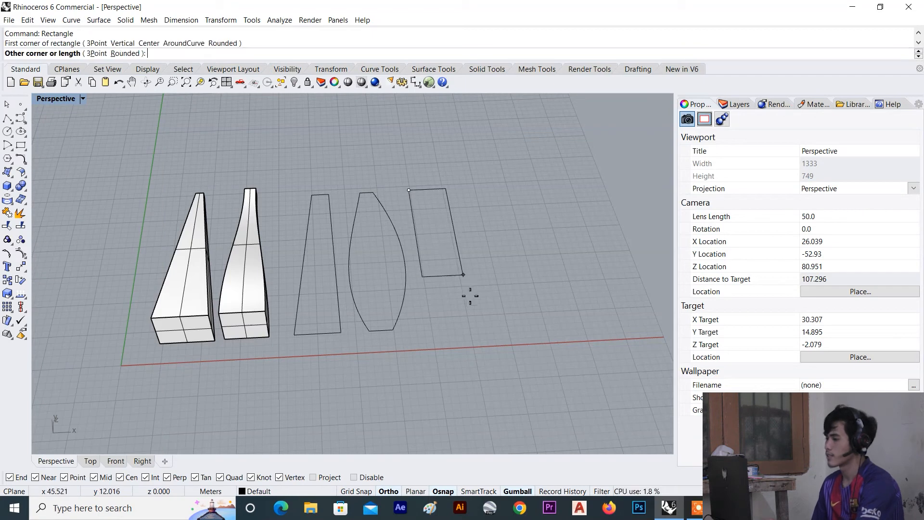
pyautogui.click(475, 334)
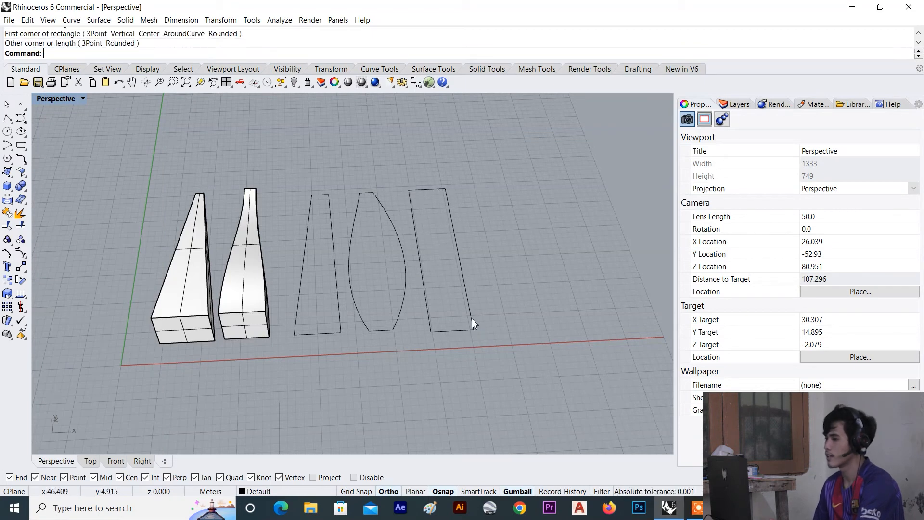
# Create a planar surface from the new rectangle with PlanarSrf.
pyautogui.moveTo(479, 316); pyautogui.dragTo(490, 290, button='right')
pyautogui.scroll(5, 510, 235)
pyautogui.moveTo(509, 235); pyautogui.dragTo(465, 261)
pyautogui.write('PlanarSrf')
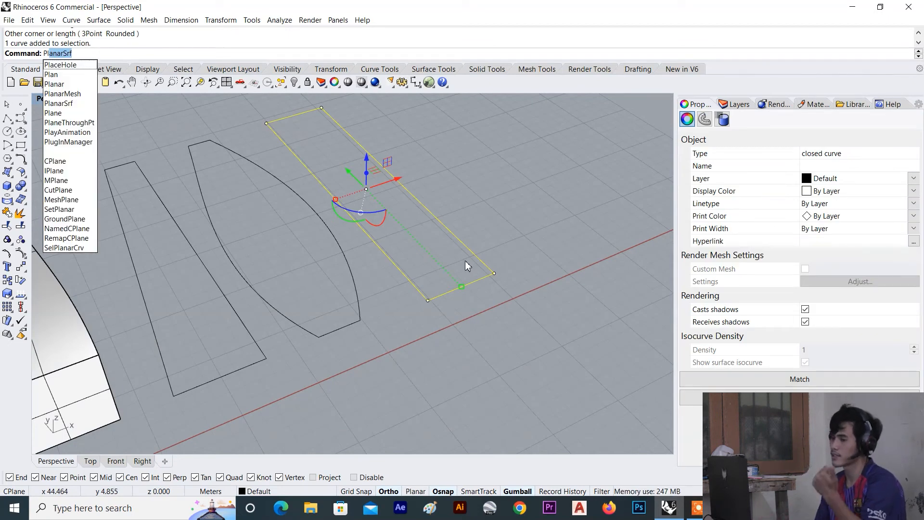
pyautogui.press('Return')
pyautogui.click(488, 247)
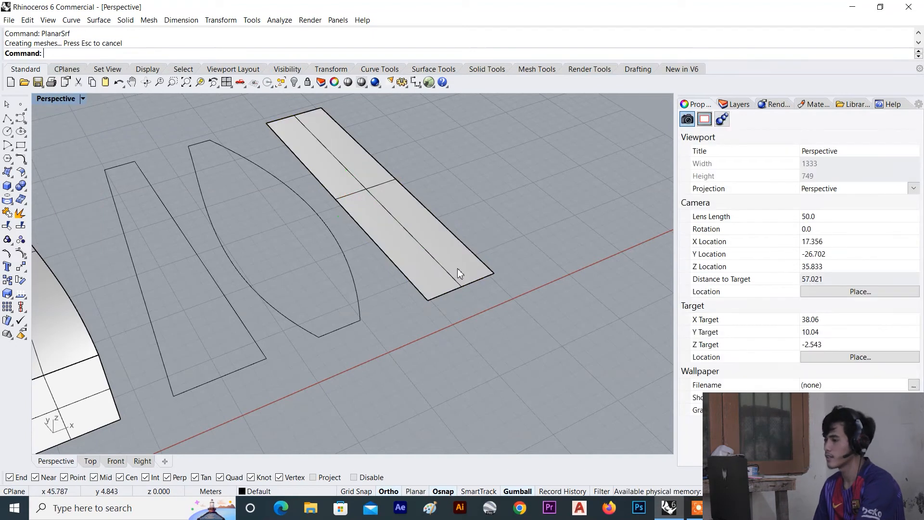
# Delete the rectangle curve around the edge of the new planar surface, keeping the surface.
pyautogui.scroll(4, 448, 276)
pyautogui.click(449, 276)
pyautogui.scroll(-4, 464, 318)
pyautogui.click(466, 323)
pyautogui.scroll(3, 498, 303)
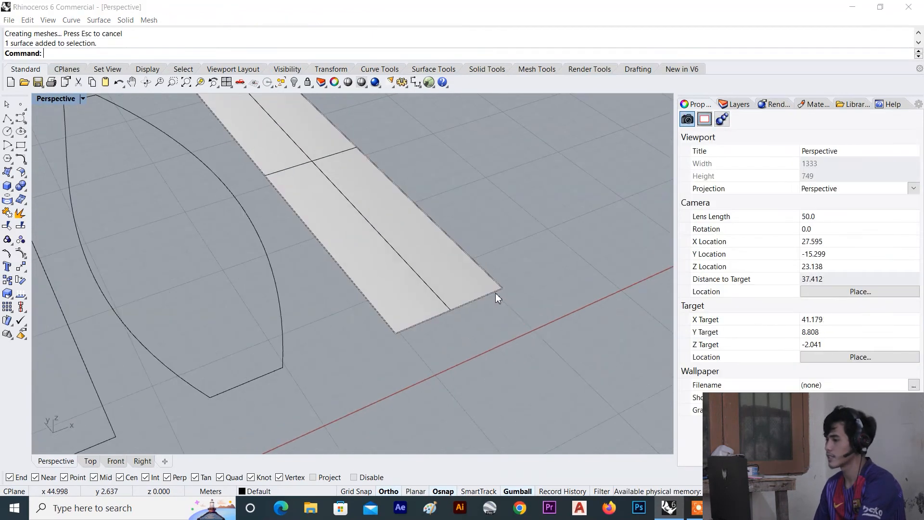
pyautogui.click(495, 295)
pyautogui.click(528, 323)
pyautogui.press('Delete')
# Copy the planar surface from its near corner to a spot about 8.1 m away along the X direction.
pyautogui.click(434, 273)
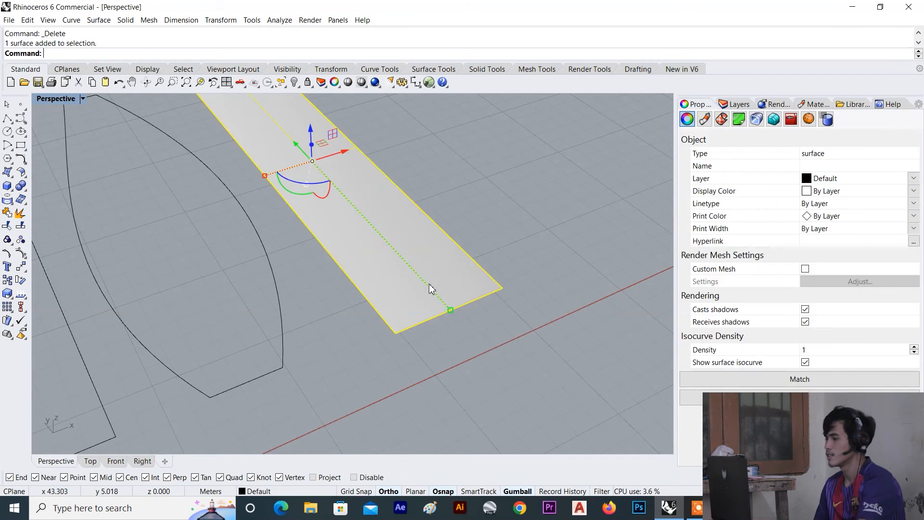
pyautogui.write('Co')
pyautogui.press('Return')
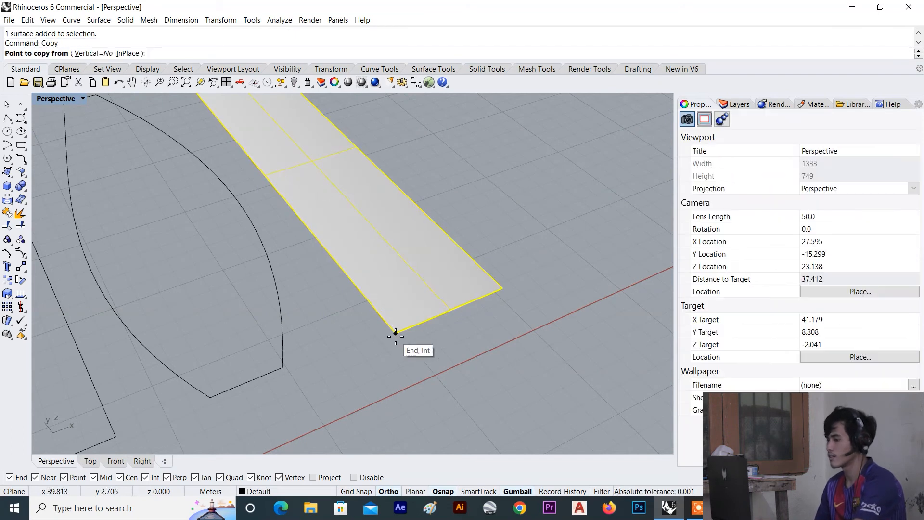
pyautogui.click(395, 333)
pyautogui.scroll(-4, 397, 331)
pyautogui.click(471, 301)
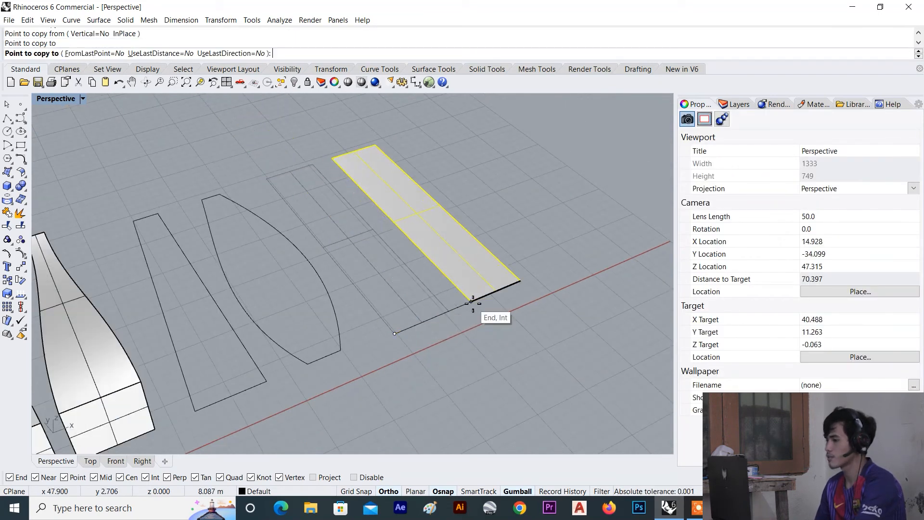
pyautogui.press('Return')
pyautogui.press('Escape')
# Taper the original planar surface along its lengthwise centre line, setting the start distance at the near-end corner.
pyautogui.click(388, 308)
pyautogui.write('Taper')
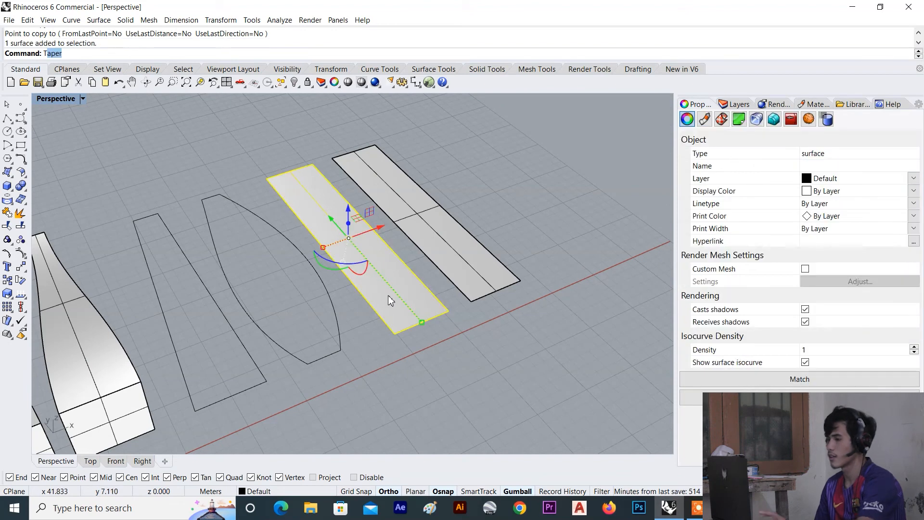
pyautogui.press('Return')
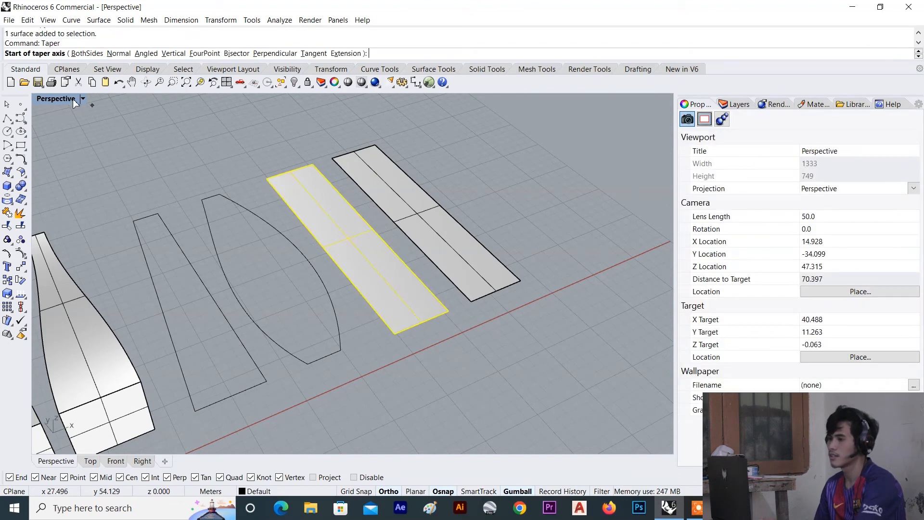
pyautogui.click(423, 321)
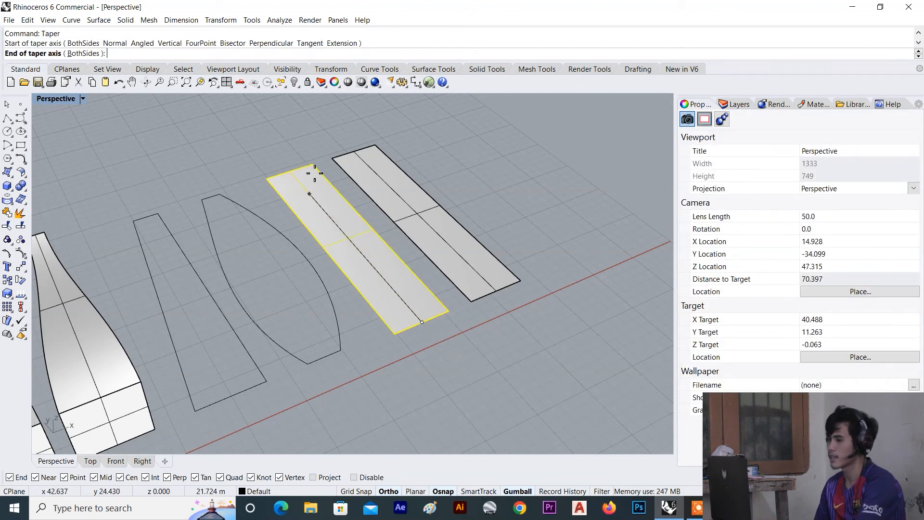
pyautogui.click(290, 171)
pyautogui.scroll(2, 440, 314)
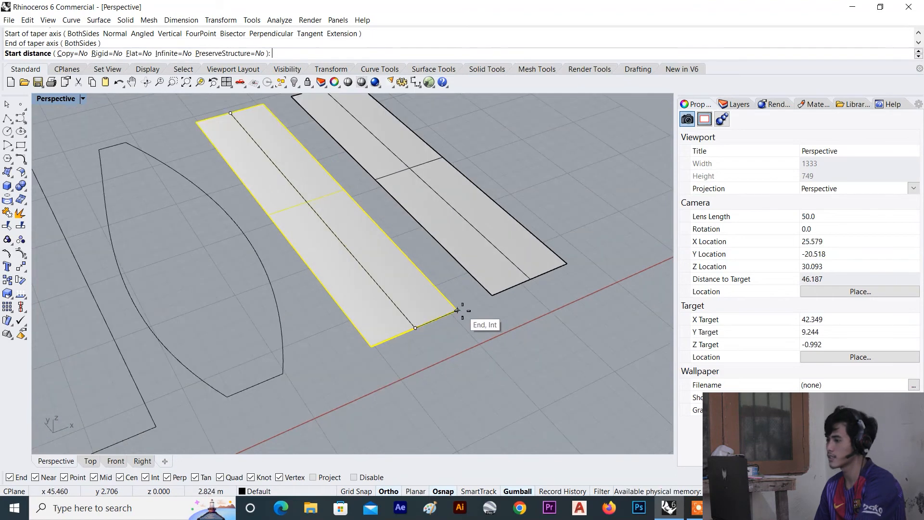
pyautogui.click(461, 314)
# Finish the taper on the original planar surface with PreserveStructure=Yes, narrowing its far end symmetrically about the centre line.
pyautogui.scroll(5, 275, 144)
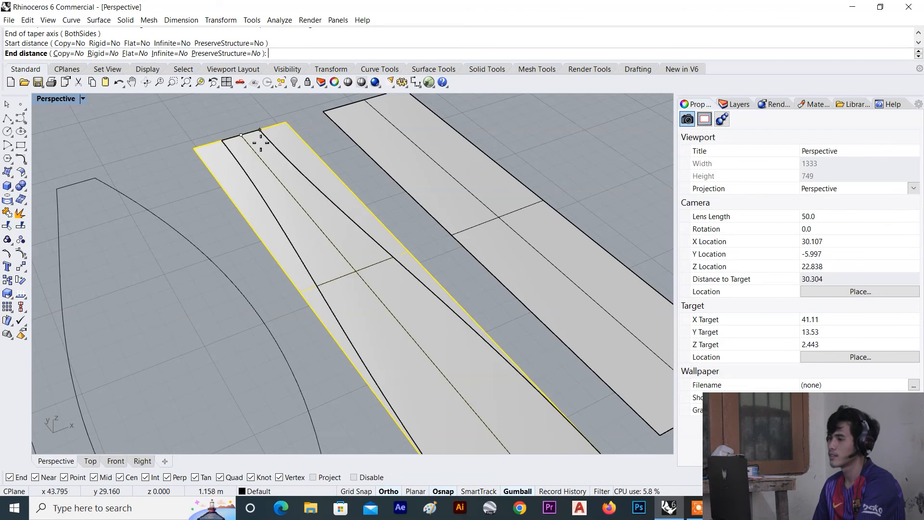
pyautogui.scroll(-5, 260, 140)
pyautogui.scroll(5, 269, 147)
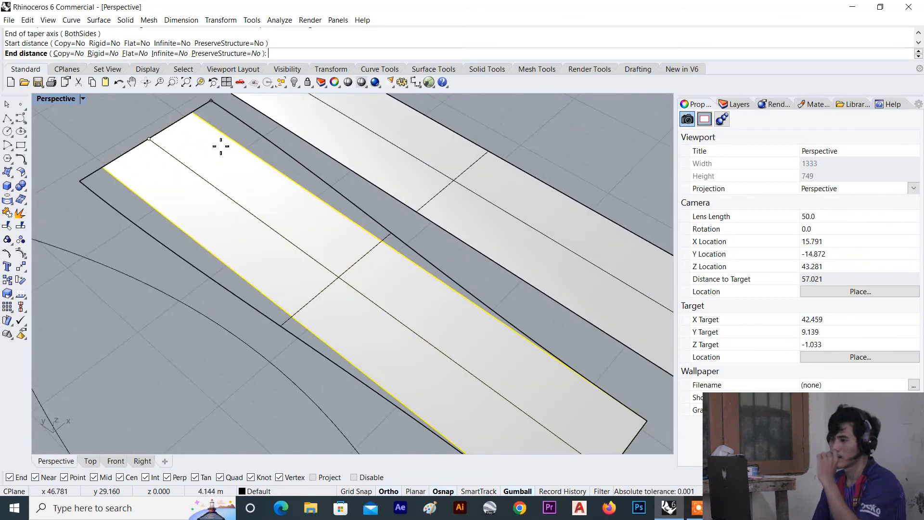
pyautogui.scroll(-1, 188, 145)
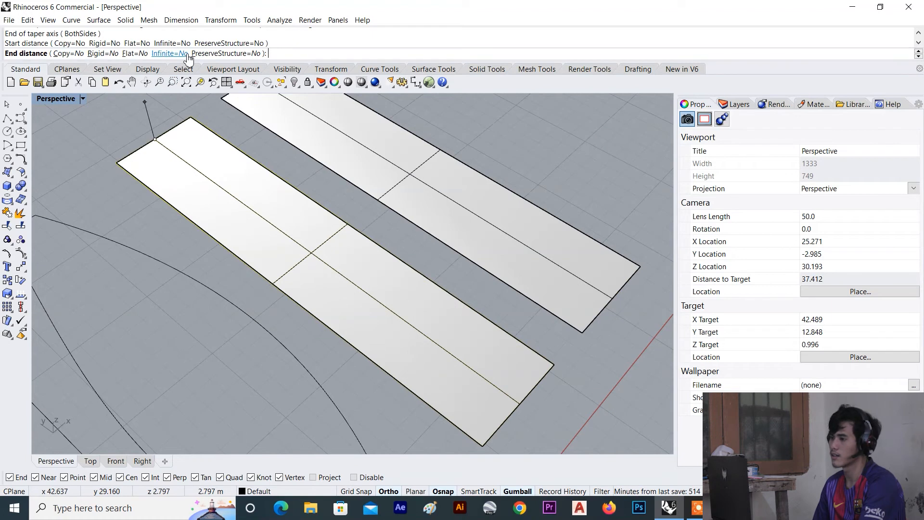
pyautogui.scroll(5, 180, 140)
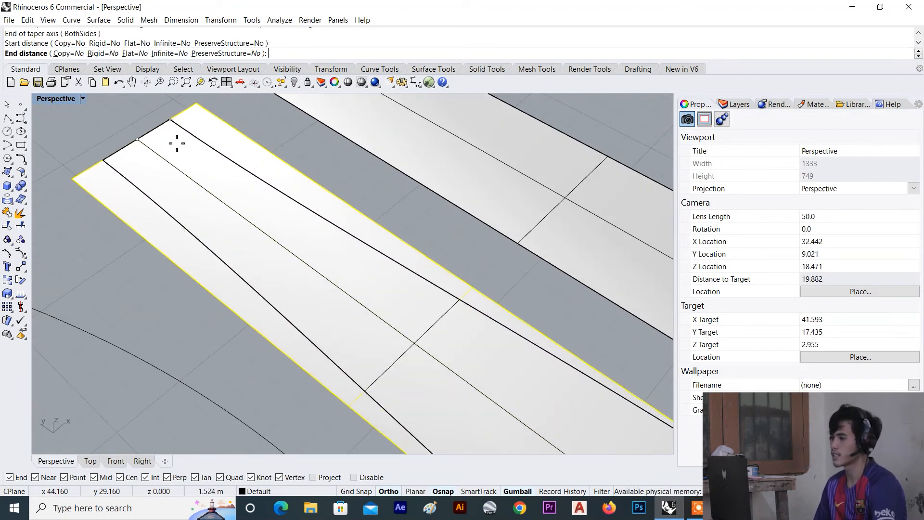
pyautogui.scroll(-10, 178, 143)
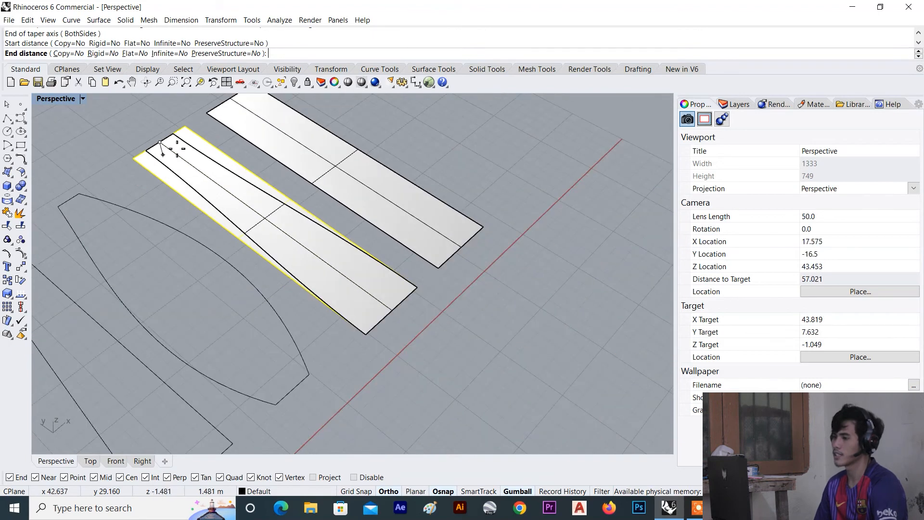
pyautogui.scroll(2, 181, 147)
pyautogui.click(251, 53)
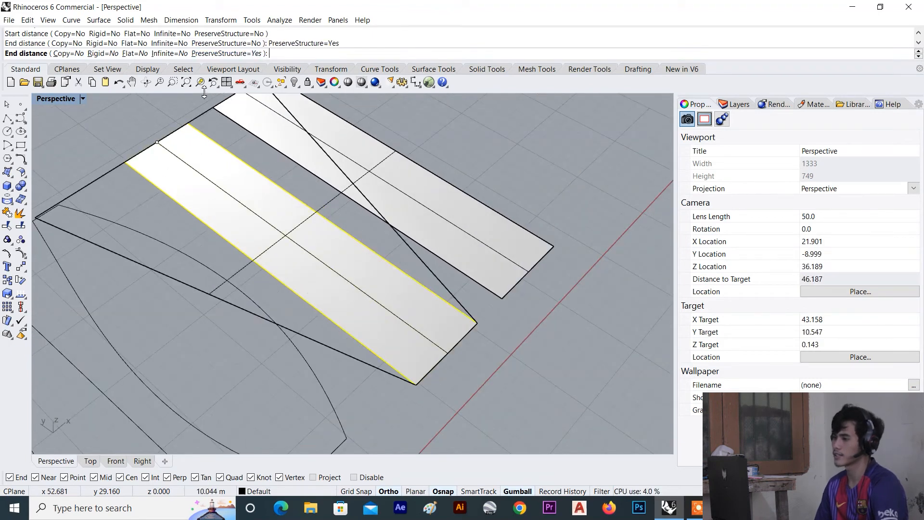
pyautogui.scroll(8, 168, 144)
pyautogui.scroll(1, 166, 150)
pyautogui.click(166, 151)
pyautogui.scroll(-12, 234, 186)
# Start a taper on the copied planar surface along its lengthwise centre line, setting the start distance at its near-end corner.
pyautogui.moveTo(291, 208); pyautogui.dragTo(285, 170, button='right')
pyautogui.click(285, 169)
pyautogui.scroll(3, 387, 205)
pyautogui.click(389, 206)
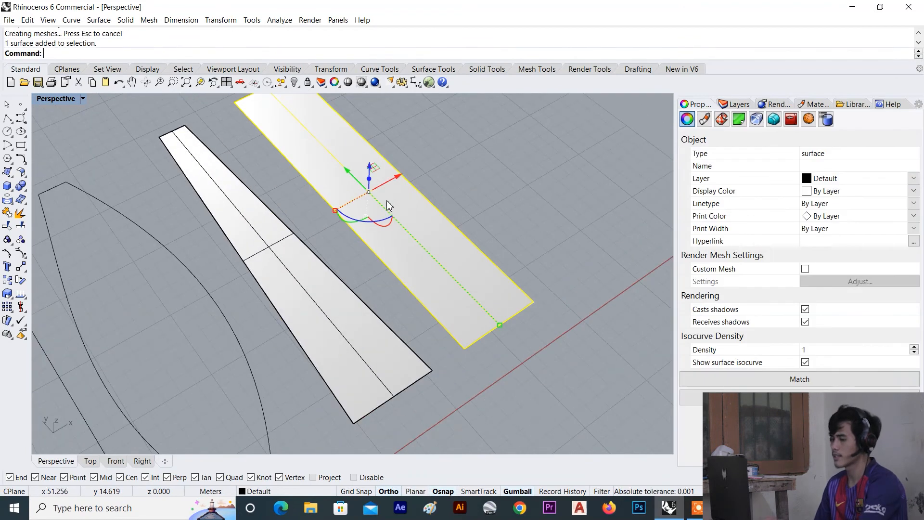
pyautogui.press('Return')
pyautogui.scroll(-2, 399, 207)
pyautogui.scroll(-3, 397, 208)
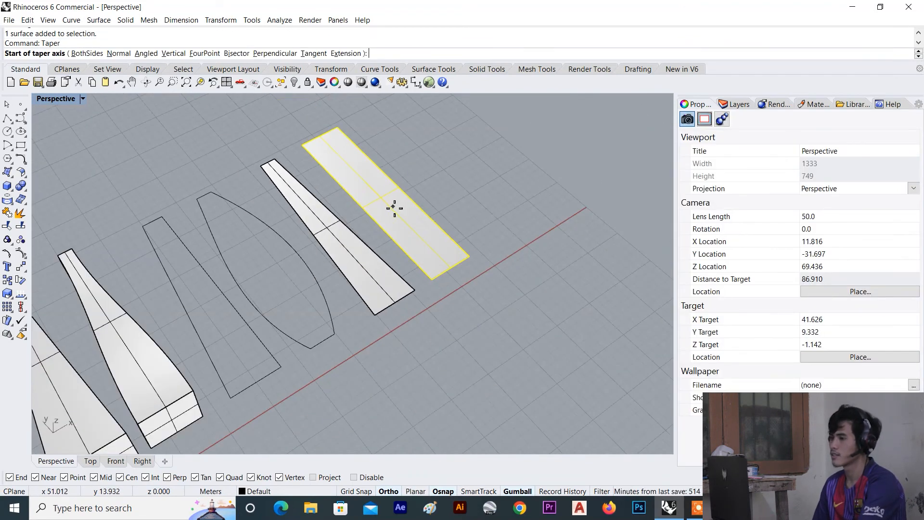
pyautogui.click(450, 269)
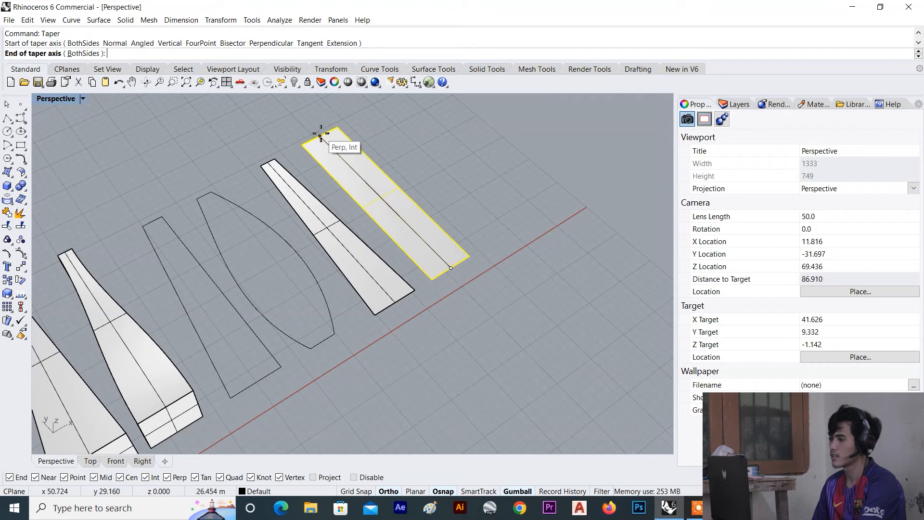
pyautogui.click(321, 136)
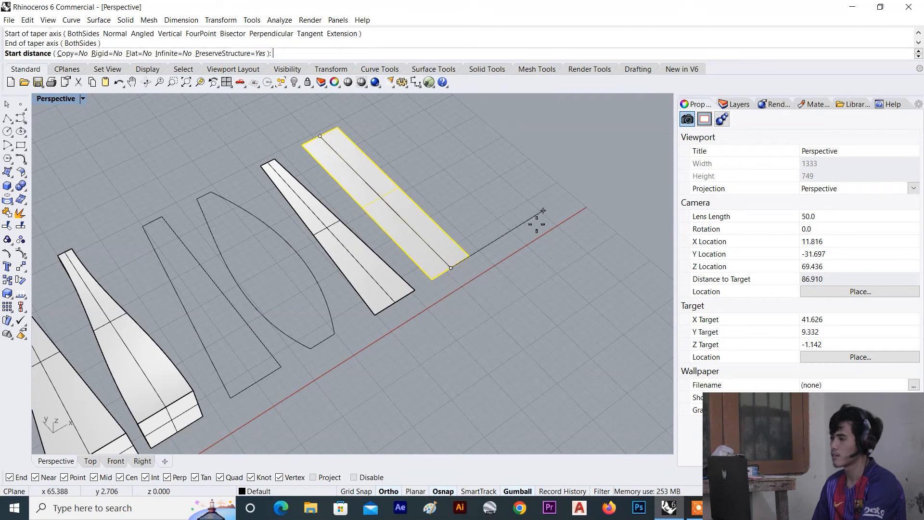
pyautogui.click(476, 247)
pyautogui.scroll(5, 371, 154)
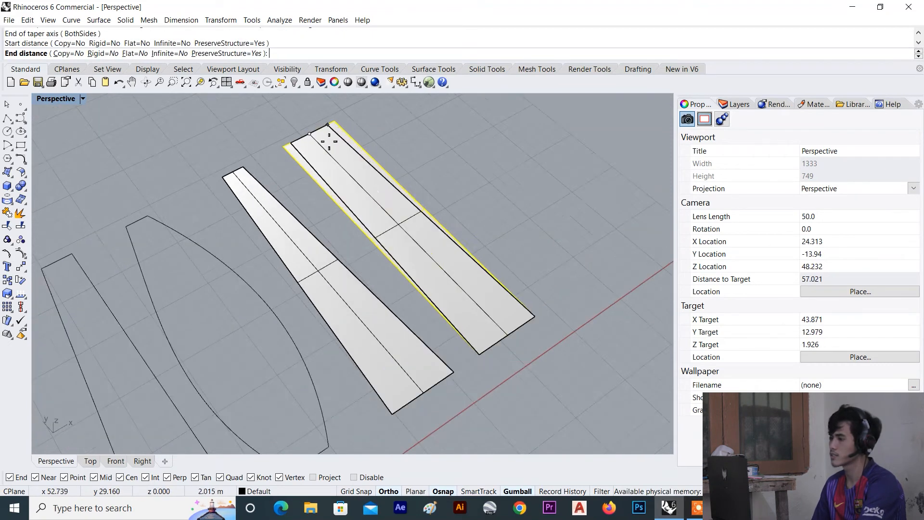
# Finish tapering the copied surface with PreserveStructure=No and an end distance of about 0.84 m at its far end.
pyautogui.click(253, 54)
pyautogui.scroll(4, 303, 152)
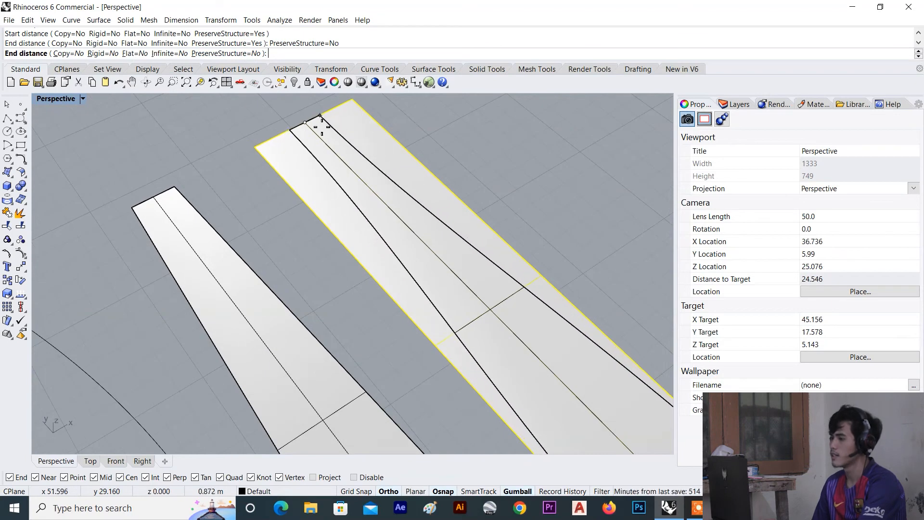
pyautogui.scroll(2, 319, 126)
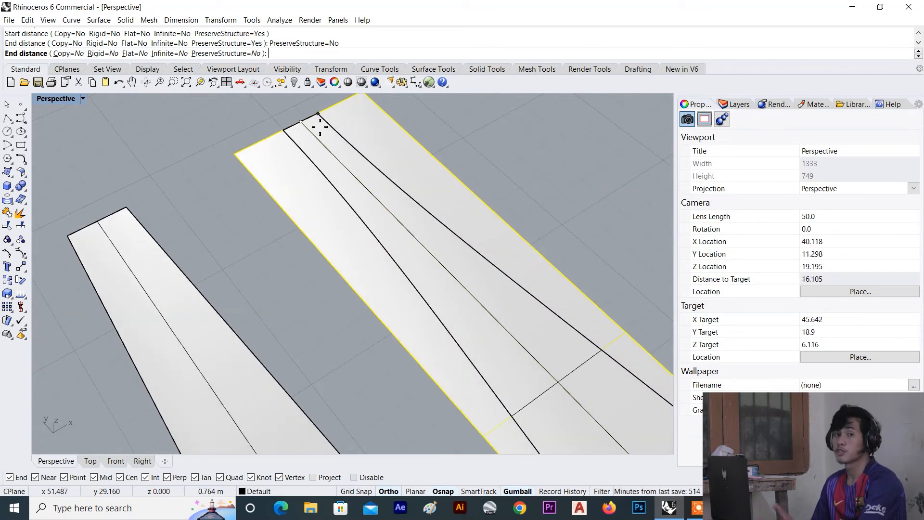
pyautogui.scroll(-2, 319, 127)
pyautogui.scroll(-4, 322, 141)
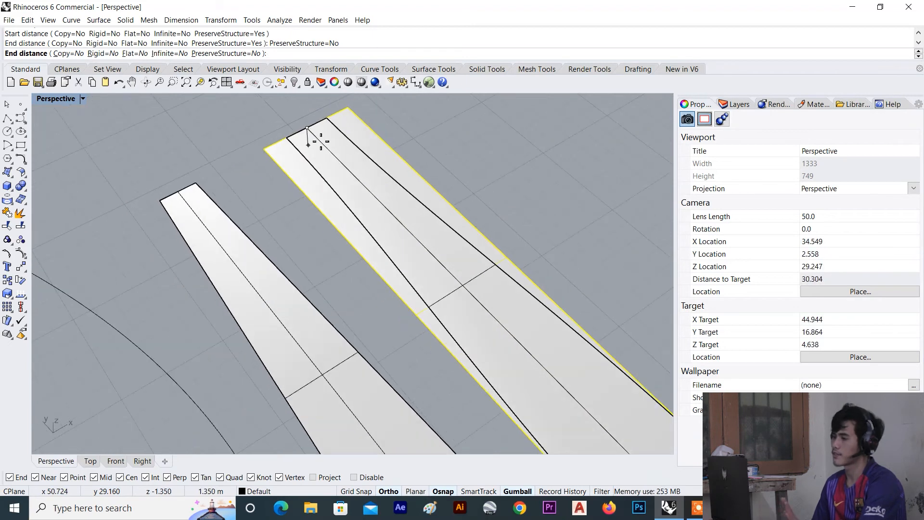
pyautogui.scroll(4, 321, 132)
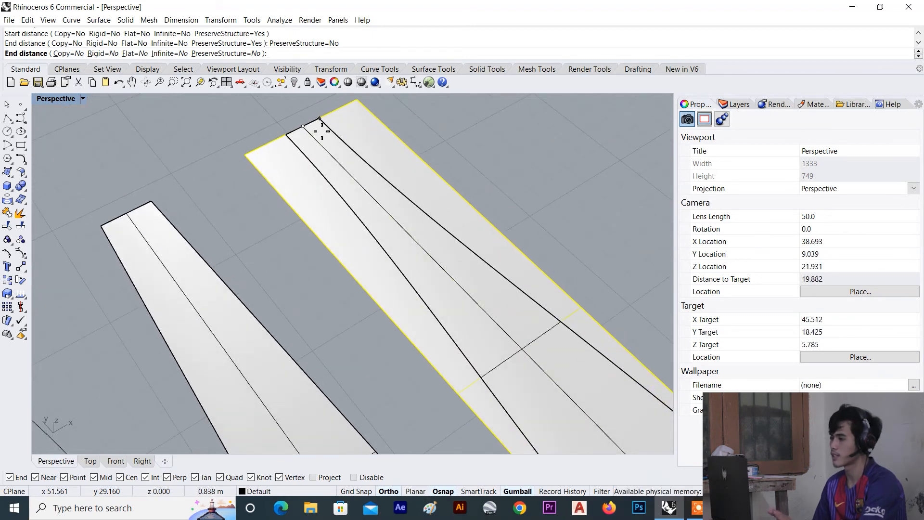
pyautogui.click(320, 128)
pyautogui.scroll(-10, 443, 215)
pyautogui.click(443, 216)
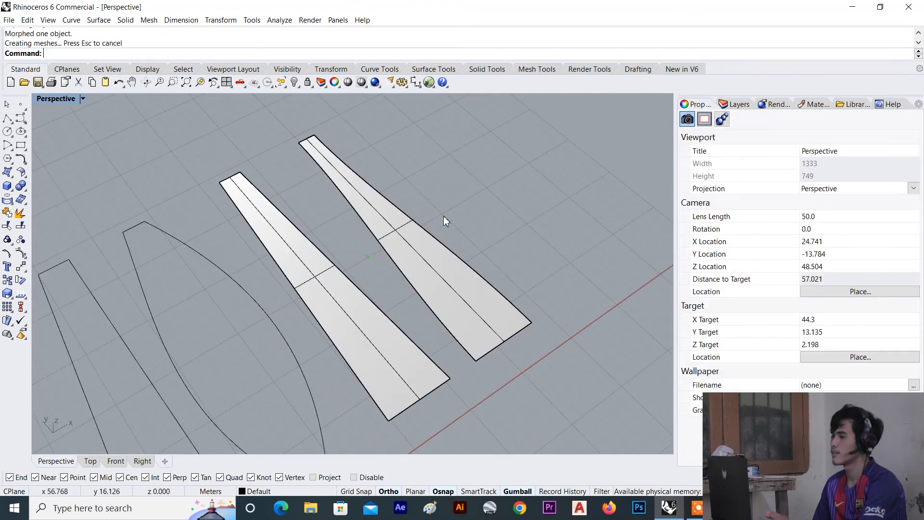
# Turn on the control points of the surface tapered with PreserveStructure=No.
pyautogui.click(453, 272)
pyautogui.moveTo(495, 255); pyautogui.dragTo(462, 254, button='right')
pyautogui.write('Po')
pyautogui.press('Return')
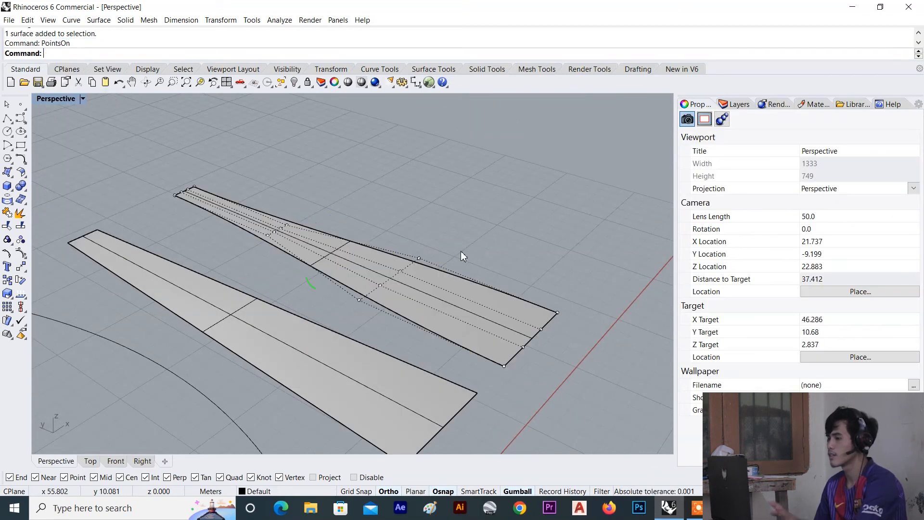
pyautogui.moveTo(460, 253); pyautogui.dragTo(349, 319, button='right')
# Turn on the control points of the straight-sided surface tapered with PreserveStructure=Yes and compare them with the curved surface's points.
pyautogui.click(342, 321)
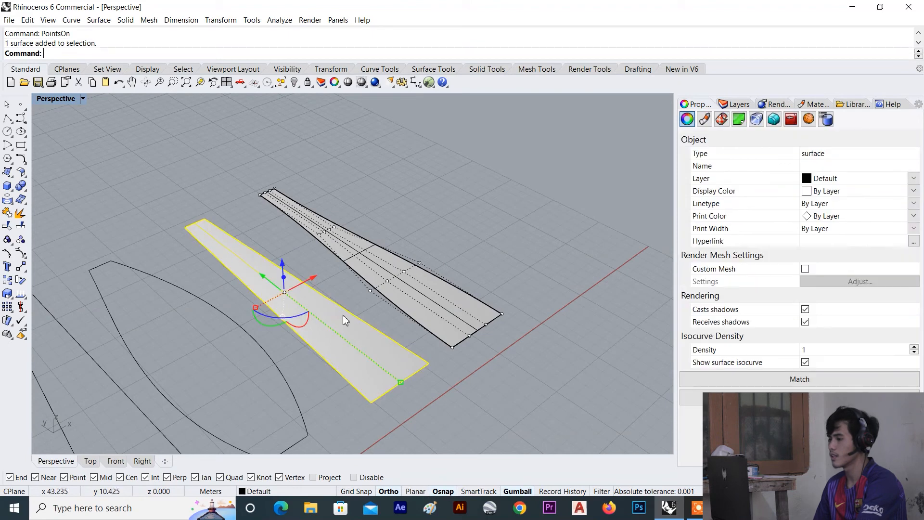
pyautogui.write('PointsOn')
pyautogui.press('Return')
pyautogui.moveTo(351, 309); pyautogui.dragTo(314, 250, button='right')
pyautogui.scroll(2, 365, 274)
pyautogui.scroll(2, 378, 279)
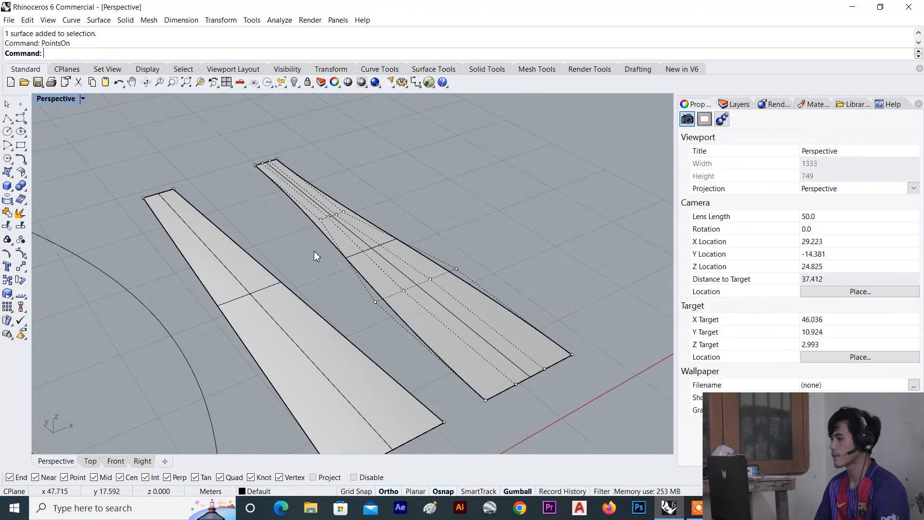
pyautogui.moveTo(298, 316); pyautogui.dragTo(297, 305, button='right')
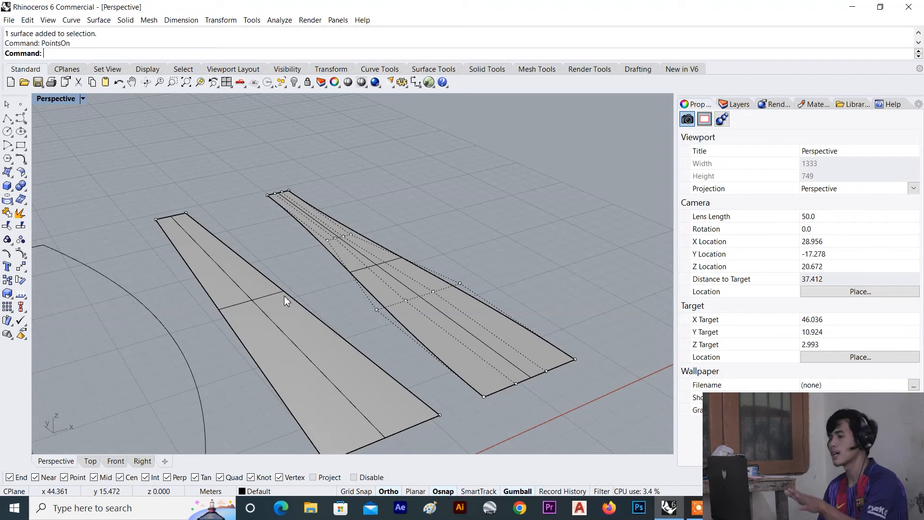
# Widen the near end of the straight-sided surface by moving its two corner control points outward along X.
pyautogui.moveTo(284, 296); pyautogui.dragTo(400, 383, button='right')
pyautogui.click(400, 382)
pyautogui.moveTo(401, 382); pyautogui.dragTo(430, 379)
pyautogui.scroll(-4, 404, 409)
pyautogui.click(308, 428)
pyautogui.moveTo(308, 435); pyautogui.dragTo(362, 414, button='right')
pyautogui.moveTo(360, 407)
pyautogui.mouseDown()
pyautogui.moveTo(333, 413)
pyautogui.moveTo(342, 406)
pyautogui.mouseUp()
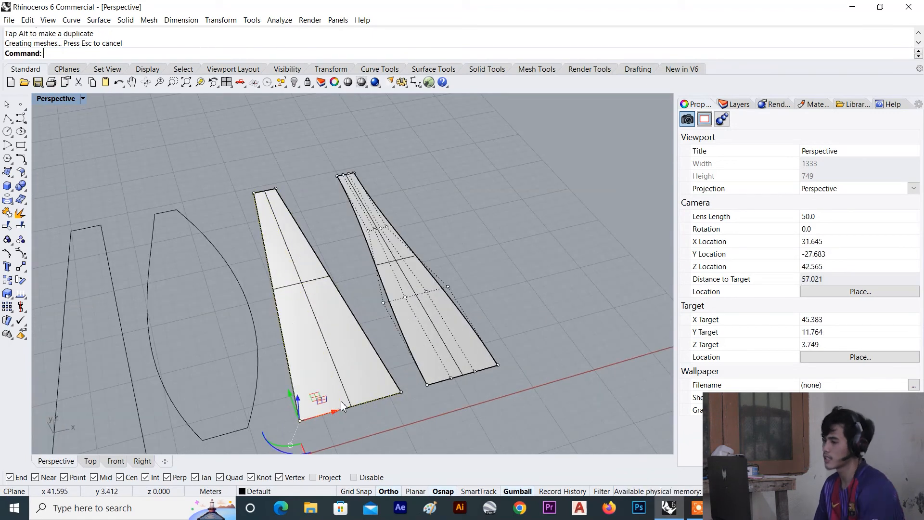
pyautogui.scroll(6, 283, 189)
pyautogui.scroll(-6, 281, 191)
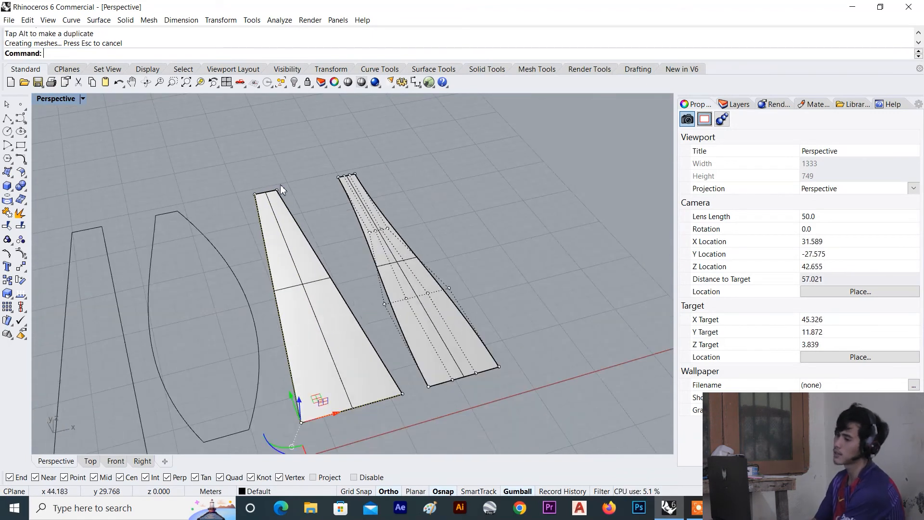
# Widen the far end of the straight-sided surface by moving its corner control point outward along X.
pyautogui.click(277, 190)
pyautogui.moveTo(309, 186); pyautogui.dragTo(266, 195)
pyautogui.click(316, 172)
pyautogui.scroll(5, 453, 292)
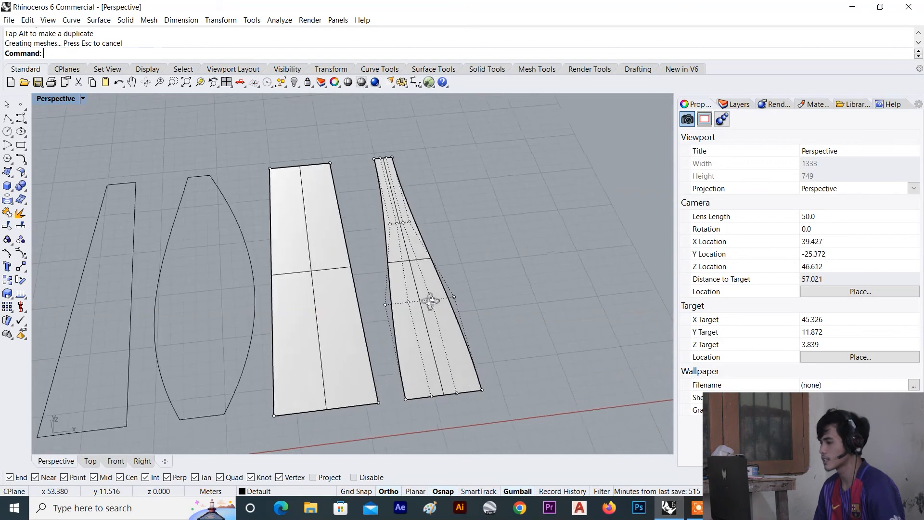
# Bulge the lower half of the curved surface by moving both outer control points of the row nearer the near end outward.
pyautogui.scroll(-6, 451, 289)
pyautogui.moveTo(435, 316); pyautogui.dragTo(448, 293, button='right')
pyautogui.scroll(2, 448, 293)
pyautogui.scroll(2, 438, 279)
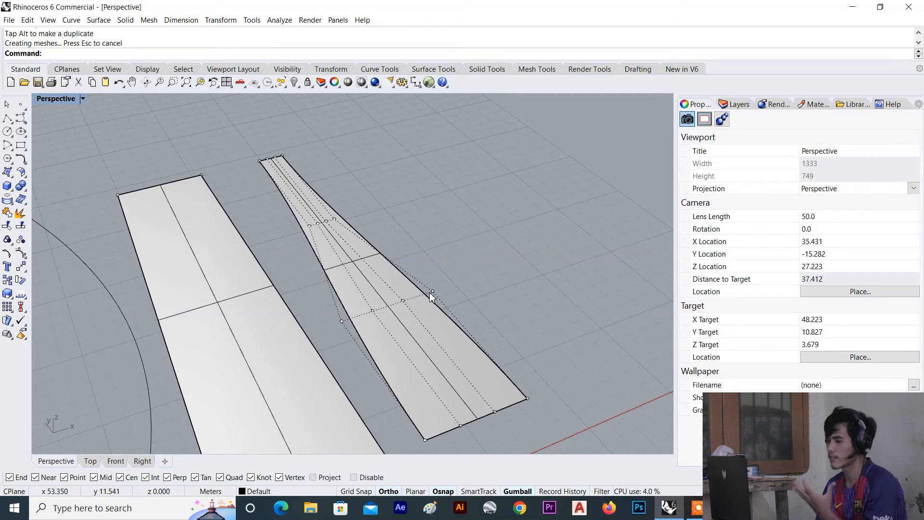
pyautogui.click(433, 293)
pyautogui.moveTo(452, 283); pyautogui.dragTo(486, 265)
pyautogui.click(339, 319)
pyautogui.moveTo(363, 314); pyautogui.dragTo(339, 280)
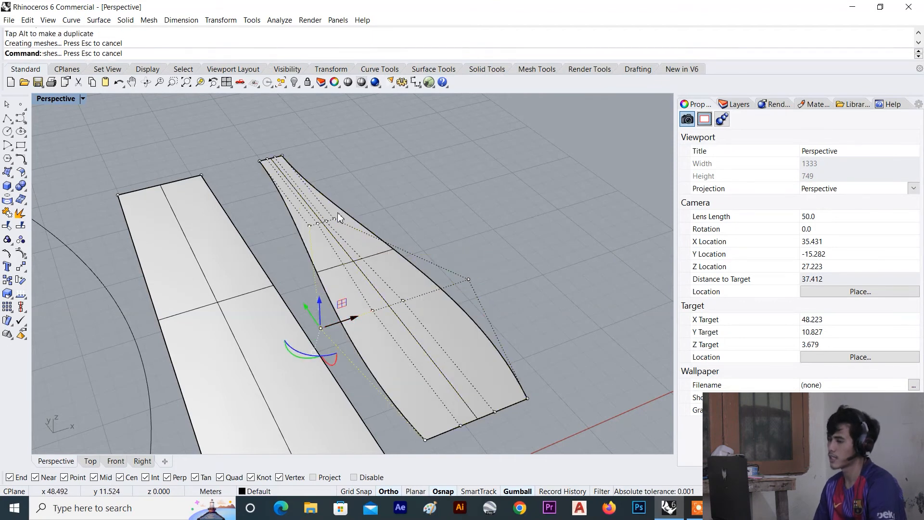
# Widen the upper part of the curved surface by moving its far row's outer points and both far-end corner points outward.
pyautogui.scroll(2, 336, 217)
pyautogui.click(335, 221)
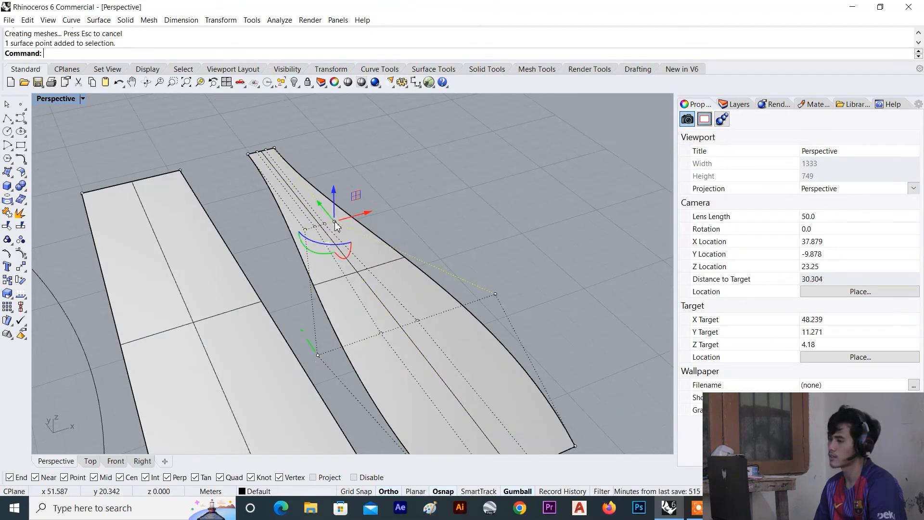
pyautogui.click(304, 230)
pyautogui.moveTo(335, 222); pyautogui.dragTo(238, 166)
pyautogui.click(273, 146)
pyautogui.click(249, 155)
pyautogui.moveTo(281, 146); pyautogui.dragTo(242, 154)
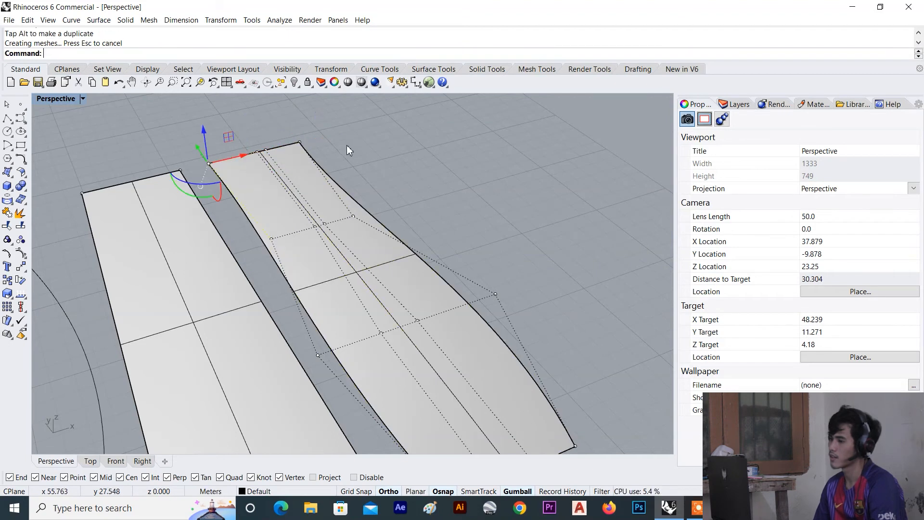
# Round the curved surface's far end by moving its inner end control points outward along the surface's length.
pyautogui.click(268, 149)
pyautogui.click(270, 138)
pyautogui.click(265, 149)
pyautogui.moveTo(258, 135); pyautogui.dragTo(237, 116)
# Round the curved surface's near end by pulling its inner end control points outward along the surface's length.
pyautogui.scroll(-3, 377, 201)
pyautogui.moveTo(377, 202); pyautogui.dragTo(413, 245, button='right')
pyautogui.scroll(3, 482, 342)
pyautogui.click(481, 342)
pyautogui.click(481, 343)
pyautogui.moveTo(452, 322); pyautogui.dragTo(496, 354)
pyautogui.click(539, 276)
# Examine the two reshaped surfaces beside the tapered boxes and curves from several angles.
pyautogui.scroll(-5, 431, 295)
pyautogui.moveTo(431, 296); pyautogui.dragTo(437, 316, button='right')
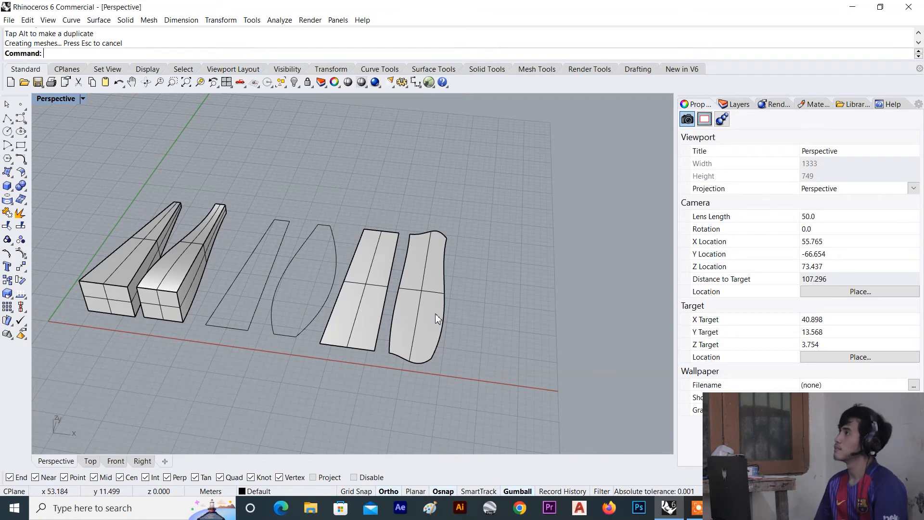
pyautogui.scroll(-4, 428, 295)
pyautogui.moveTo(429, 289); pyautogui.dragTo(460, 285, button='right')
pyautogui.scroll(6, 414, 289)
pyautogui.moveTo(410, 279); pyautogui.dragTo(447, 249, button='right')
pyautogui.scroll(5, 391, 267)
pyautogui.moveTo(391, 267); pyautogui.dragTo(409, 312, button='right')
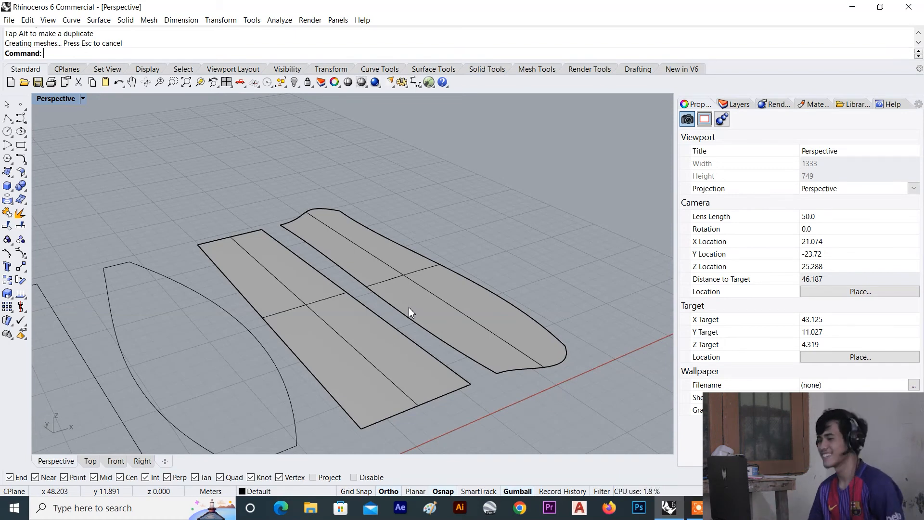
pyautogui.scroll(-3, 410, 309)
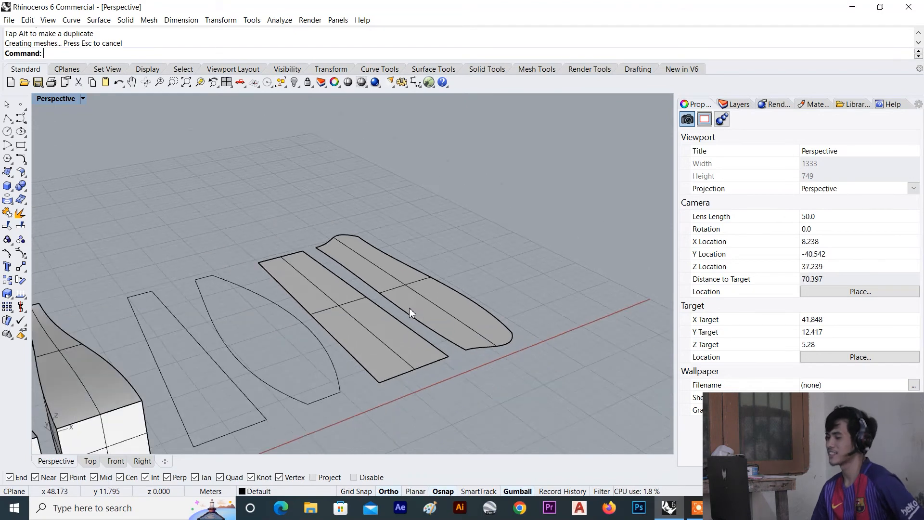
pyautogui.moveTo(409, 266); pyautogui.dragTo(451, 248, button='right')
pyautogui.scroll(-3, 395, 307)
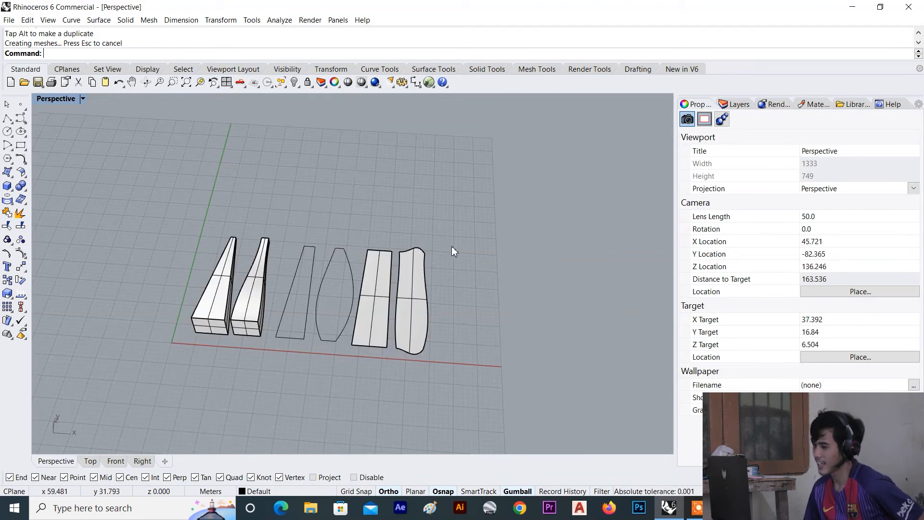
# Move the two boxes, two curves and two surfaces together back along the Y direction, clearing the area beside the origin.
pyautogui.moveTo(452, 248); pyautogui.dragTo(239, 355)
pyautogui.moveTo(540, 253); pyautogui.dragTo(200, 363)
pyautogui.moveTo(202, 363); pyautogui.dragTo(315, 348, button='right')
pyautogui.moveTo(304, 288); pyautogui.dragTo(150, 202)
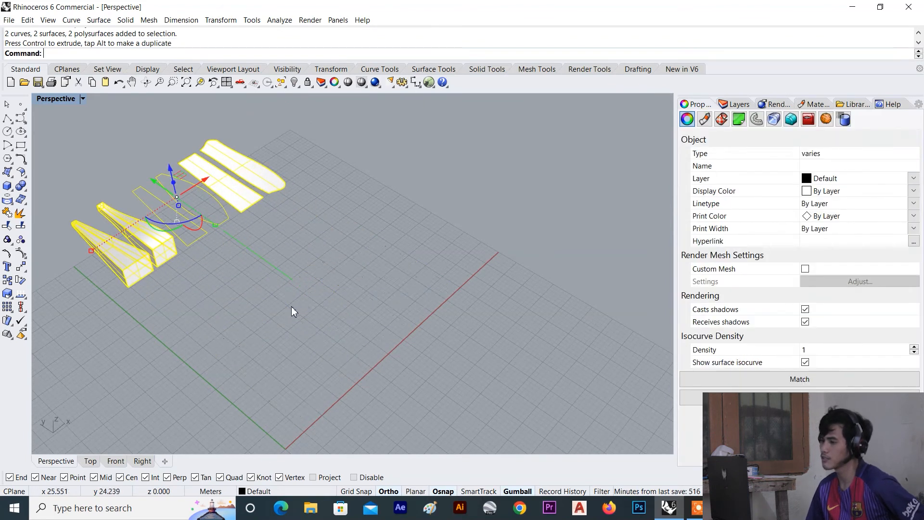
pyautogui.click(296, 307)
pyautogui.moveTo(297, 307); pyautogui.dragTo(270, 324, button='right')
# Draw a box about 7.4 m wide and 31.7 m long near the origin, lengthwise along the Y axis.
pyautogui.press('Return')
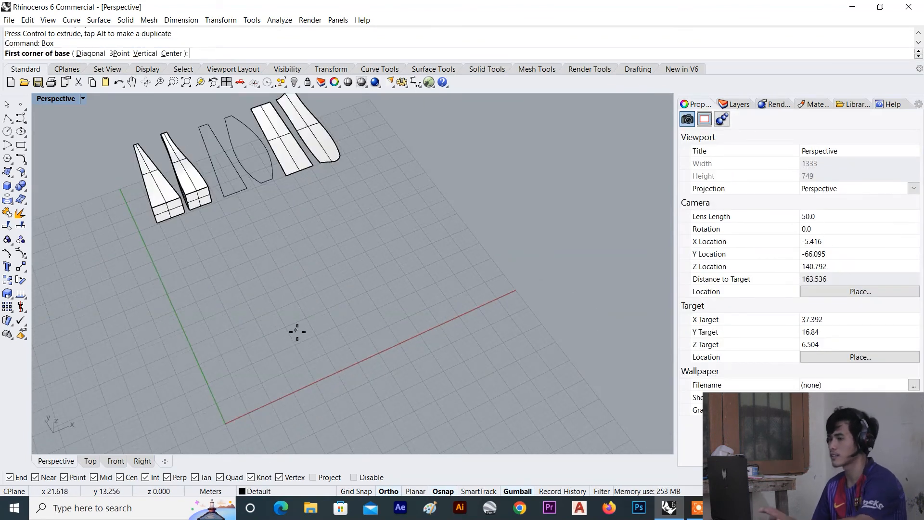
pyautogui.scroll(3, 298, 337)
pyautogui.click(262, 393)
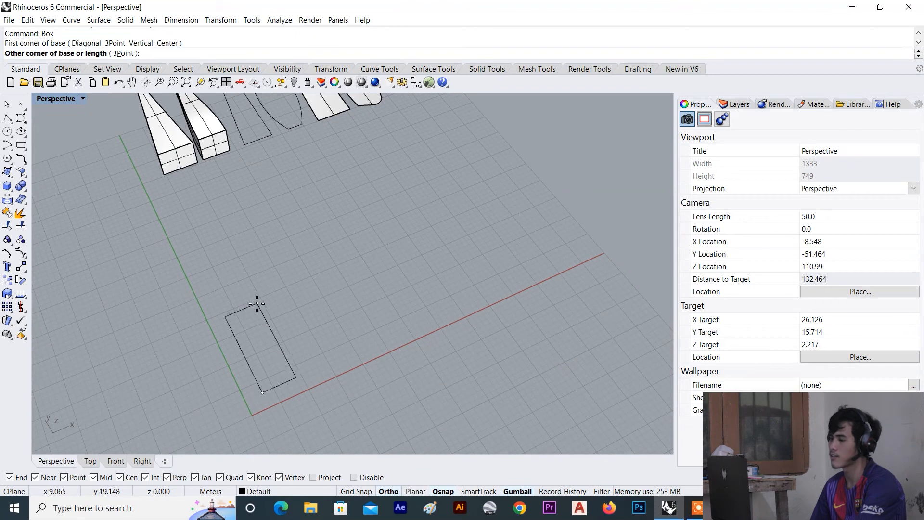
pyautogui.click(233, 239)
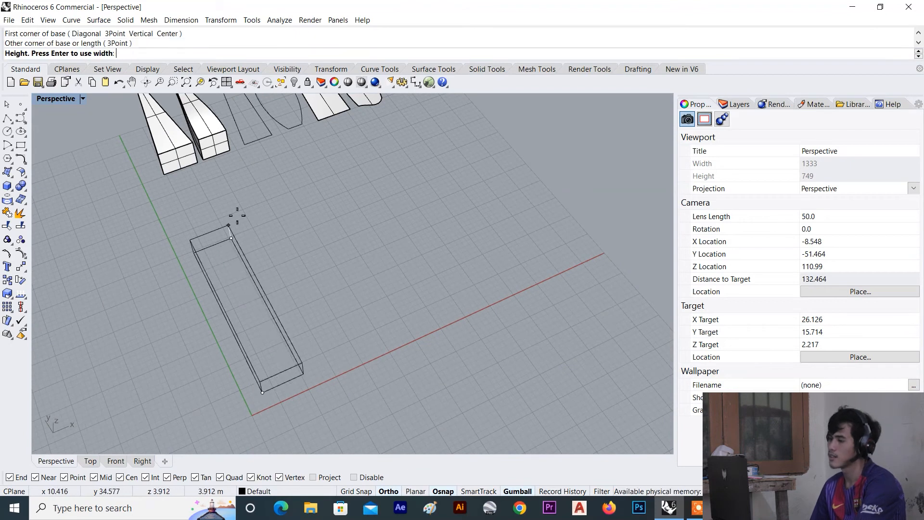
pyautogui.click(239, 208)
pyautogui.scroll(-4, 240, 289)
pyautogui.scroll(2, 239, 316)
pyautogui.moveTo(239, 315); pyautogui.dragTo(258, 310, button='right')
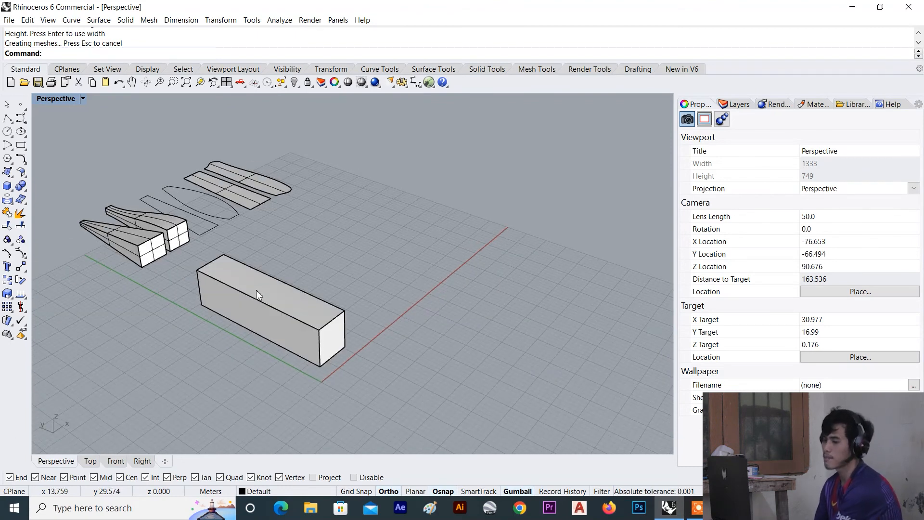
# Start the Taper command on the new box and choose the BothSides option for its axis.
pyautogui.write('Taper')
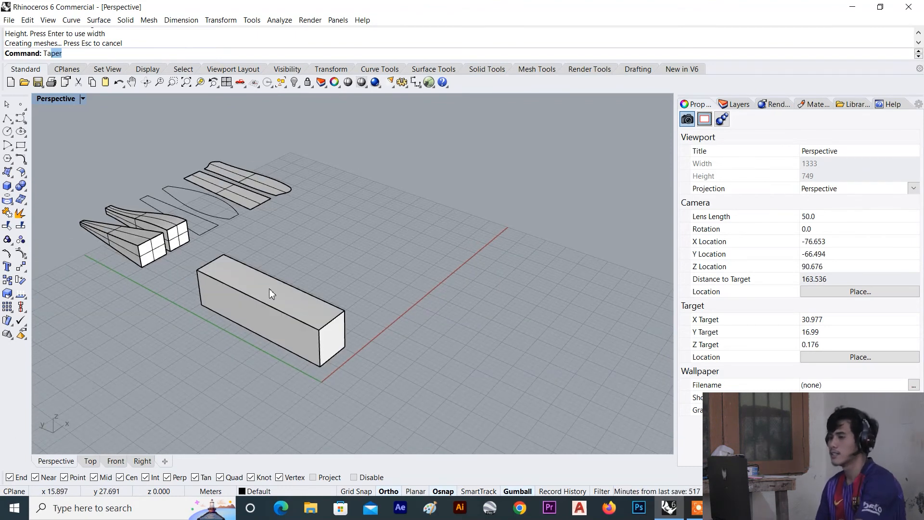
pyautogui.press('Return')
pyautogui.scroll(4, 289, 313)
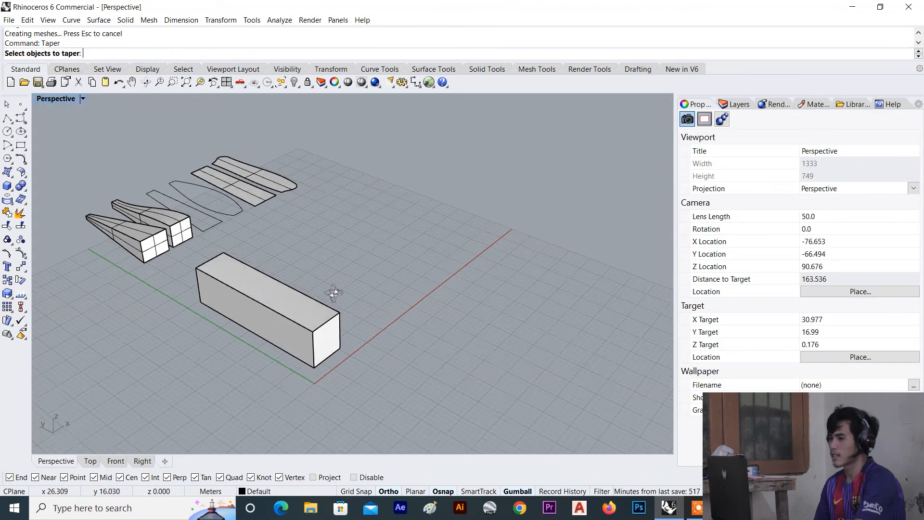
pyautogui.click(283, 322)
pyautogui.press('Return')
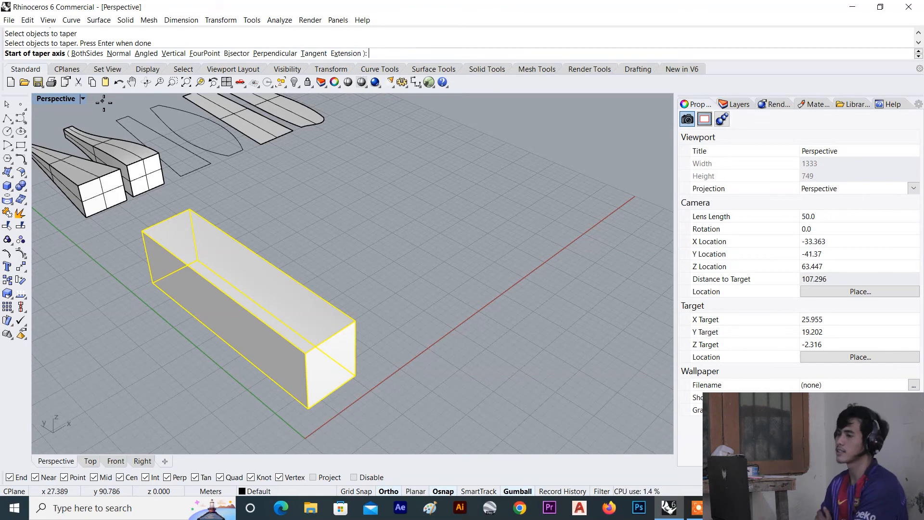
pyautogui.click(86, 54)
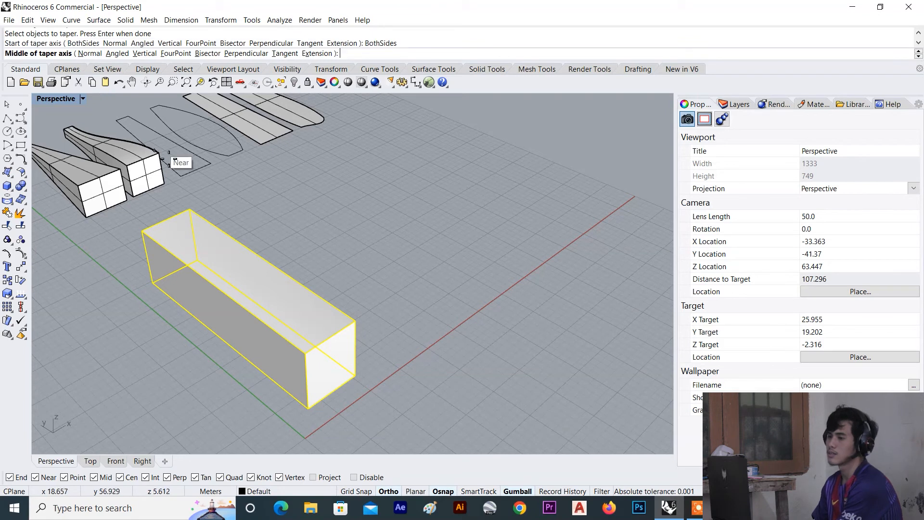
# Place the taper axis middle at the midpoint of the box's lower long edge and its end at the far lower corner.
pyautogui.scroll(-3, 178, 168)
pyautogui.moveTo(182, 175); pyautogui.dragTo(202, 182, button='right')
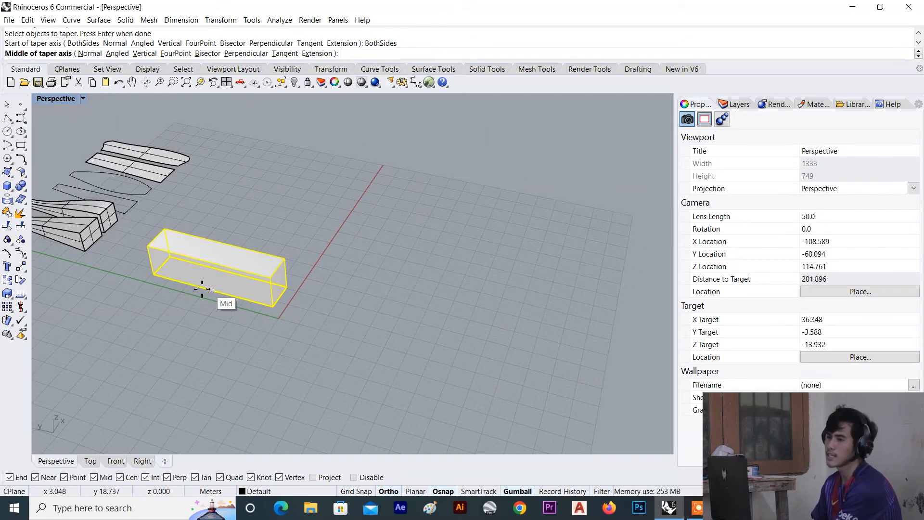
pyautogui.scroll(2, 211, 290)
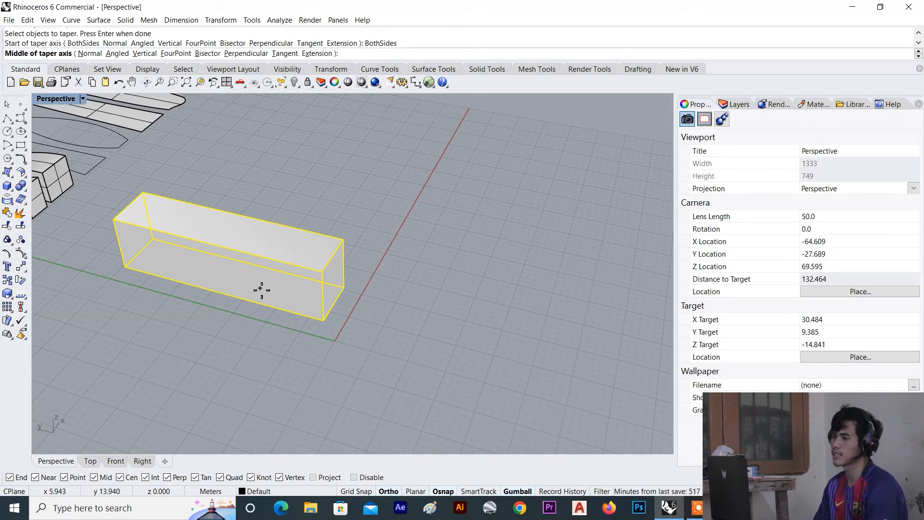
pyautogui.click(220, 293)
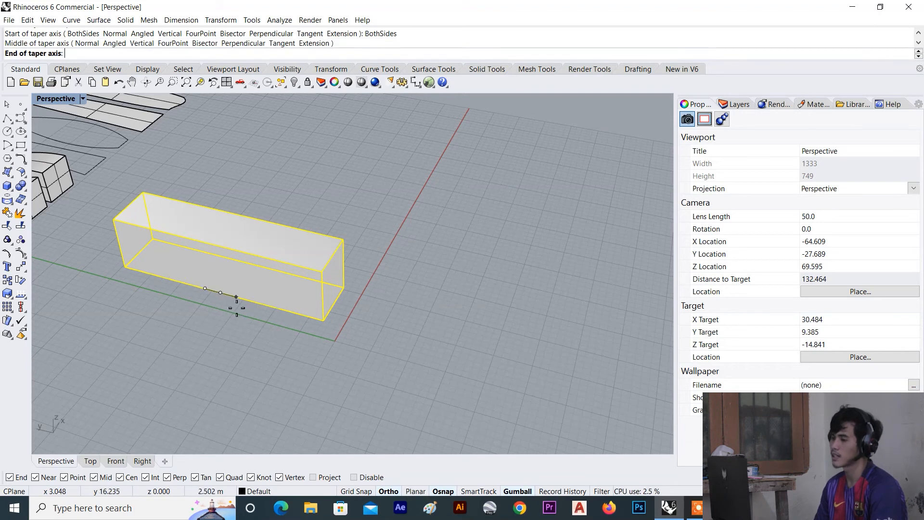
pyautogui.scroll(-3, 266, 361)
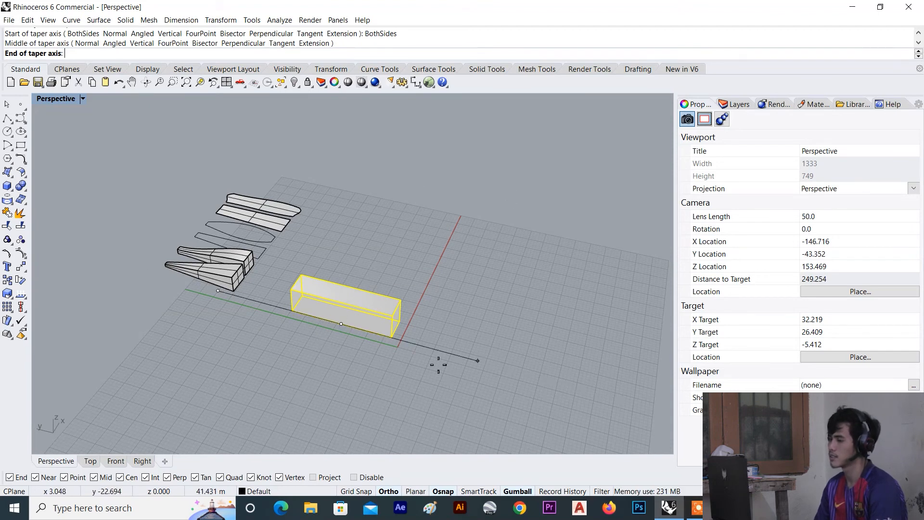
pyautogui.scroll(4, 337, 313)
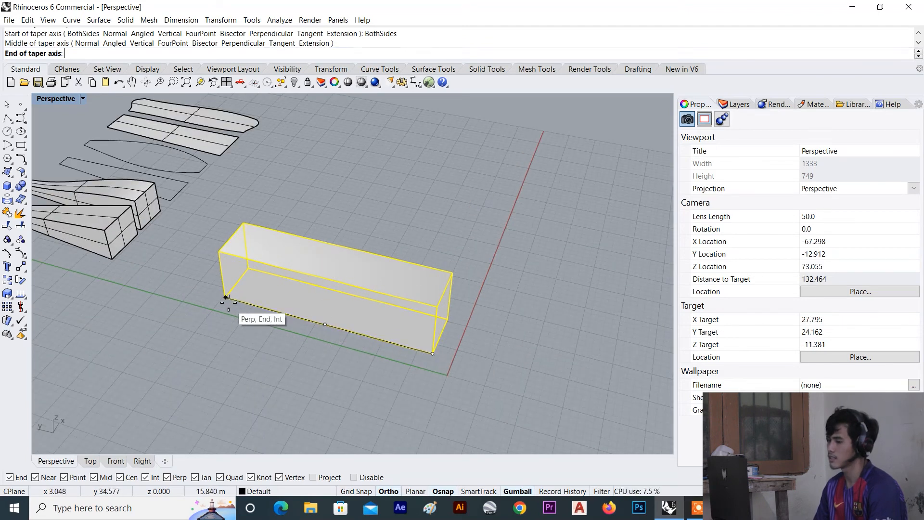
pyautogui.click(226, 298)
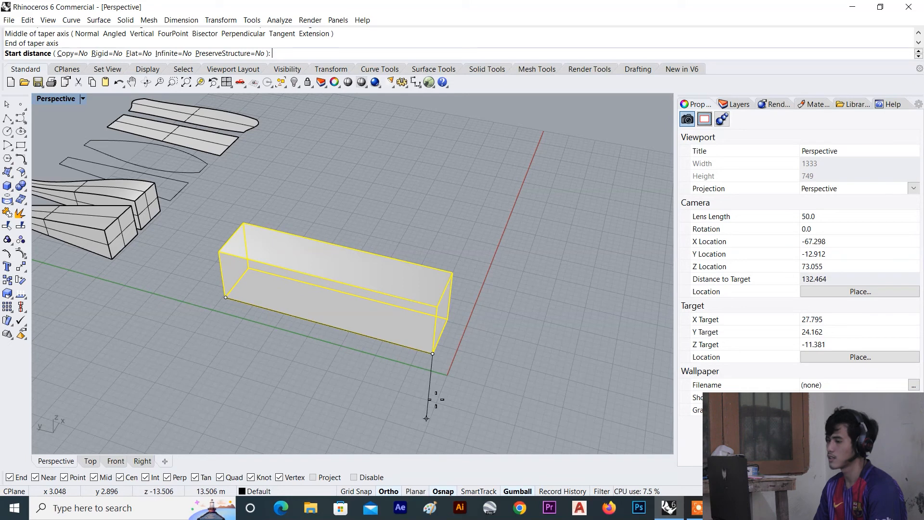
# Set the start distance below the near corner and a shorter end distance above the far corner to narrow the box's far end.
pyautogui.click(409, 392)
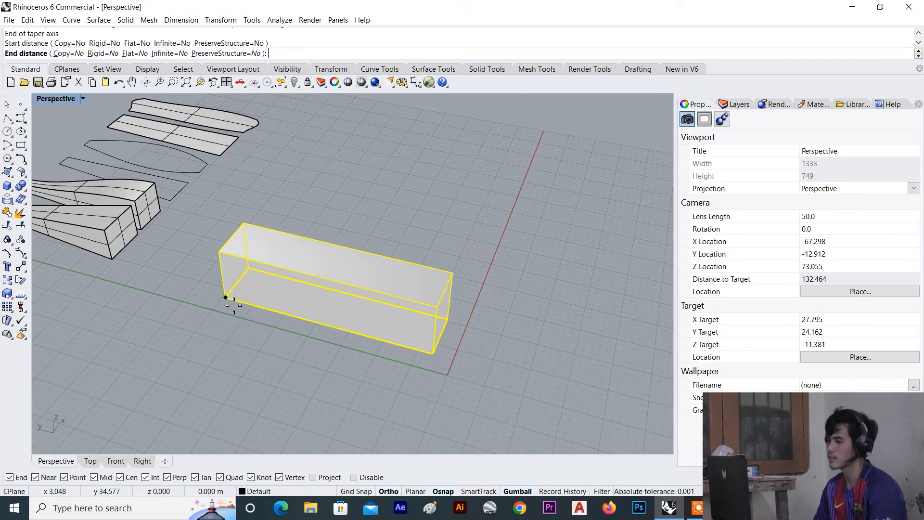
pyautogui.scroll(3, 227, 295)
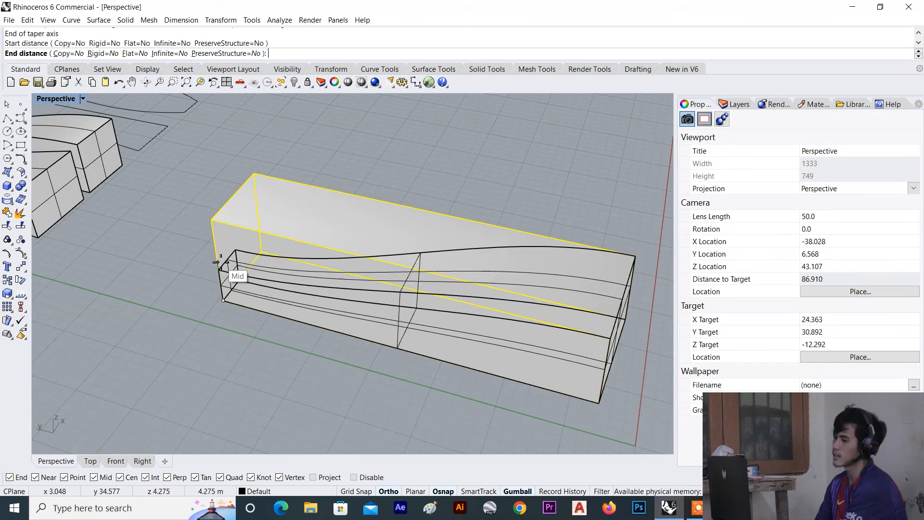
pyautogui.scroll(4, 220, 272)
pyautogui.click(222, 267)
pyautogui.scroll(-8, 339, 333)
pyautogui.scroll(4, 347, 319)
pyautogui.moveTo(339, 335); pyautogui.dragTo(252, 331, button='right')
pyautogui.scroll(-8, 296, 317)
pyautogui.moveTo(252, 274); pyautogui.dragTo(221, 282, button='right')
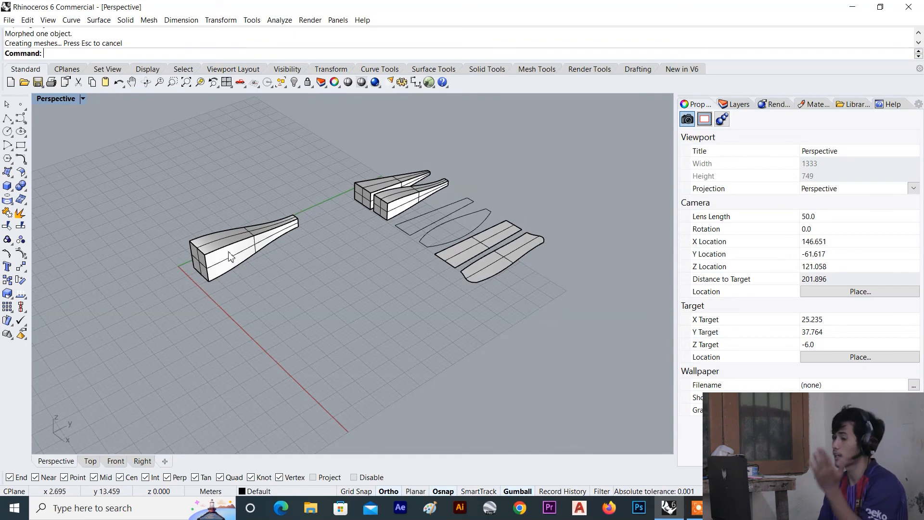
pyautogui.scroll(-4, 229, 260)
pyautogui.moveTo(252, 260); pyautogui.dragTo(295, 301, button='right')
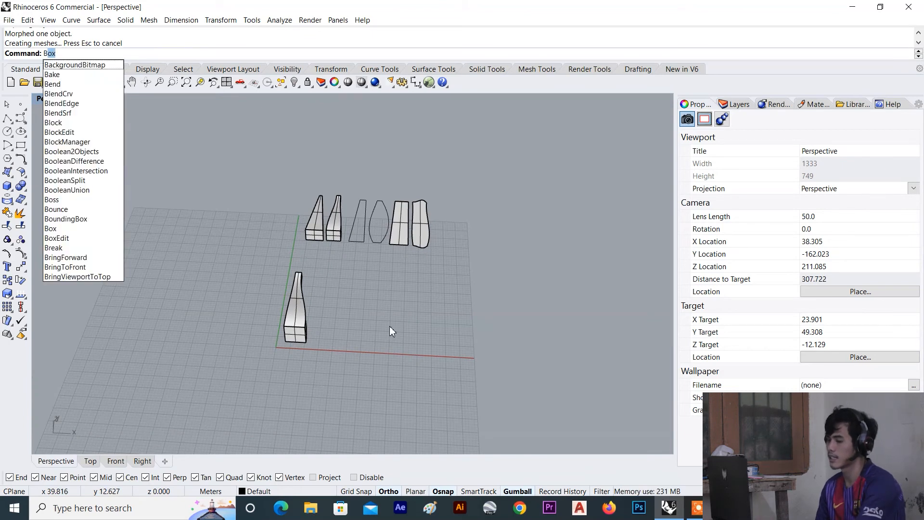
# Draw a second long box parallel to the tapered box, with its base just above the X axis.
pyautogui.press('Return')
pyautogui.scroll(5, 389, 325)
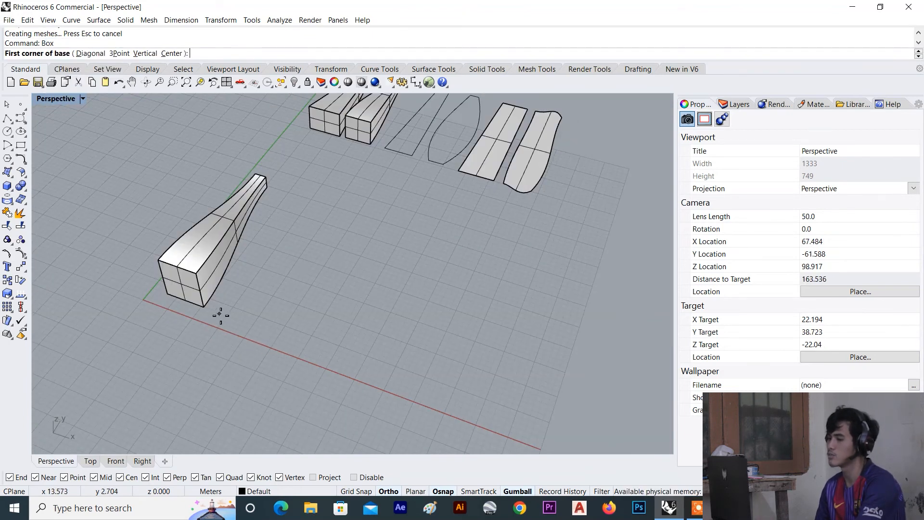
pyautogui.click(220, 314)
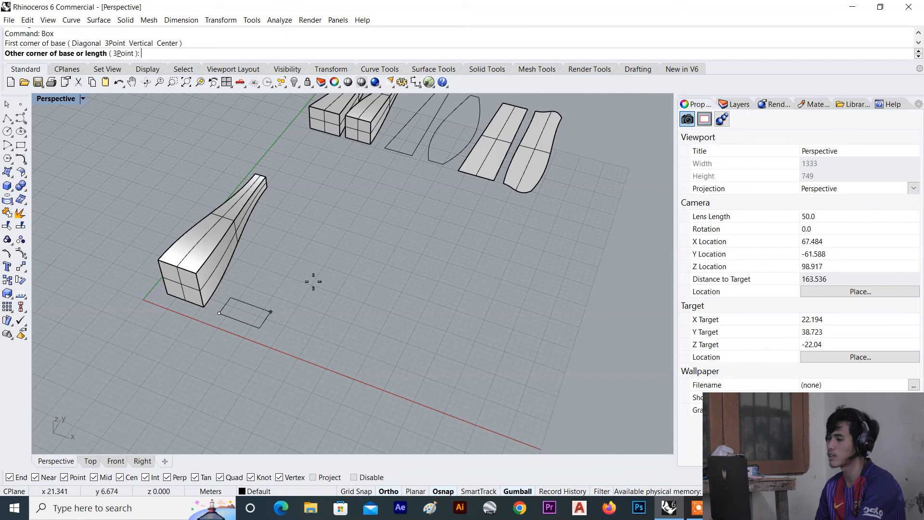
pyautogui.click(345, 205)
pyautogui.click(320, 264)
pyautogui.moveTo(320, 264)
pyautogui.mouseDown(button='right')
pyautogui.moveTo(414, 265)
pyautogui.moveTo(371, 275)
pyautogui.moveTo(303, 260)
pyautogui.mouseUp(button='right')
# Start an Angled taper on the second box, with the base line running parallel to its long outer side.
pyautogui.click(325, 264)
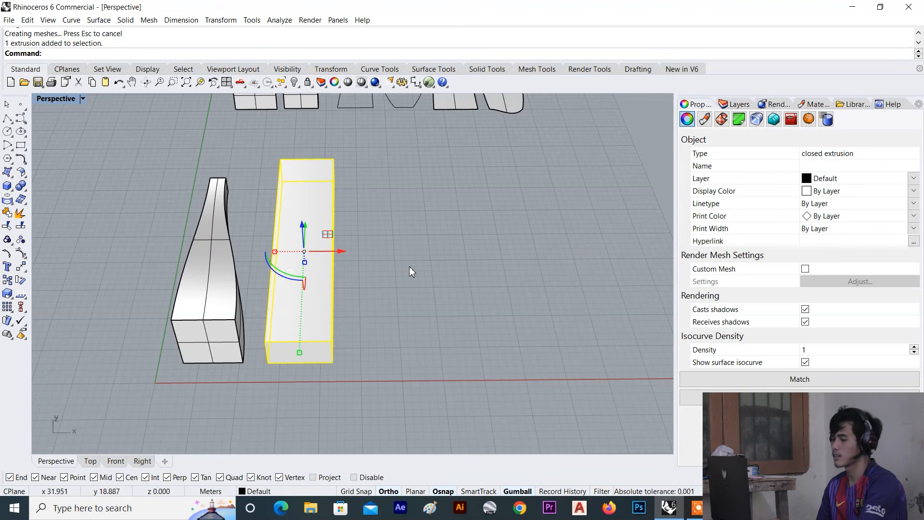
pyautogui.write('Taper')
pyautogui.press('Return')
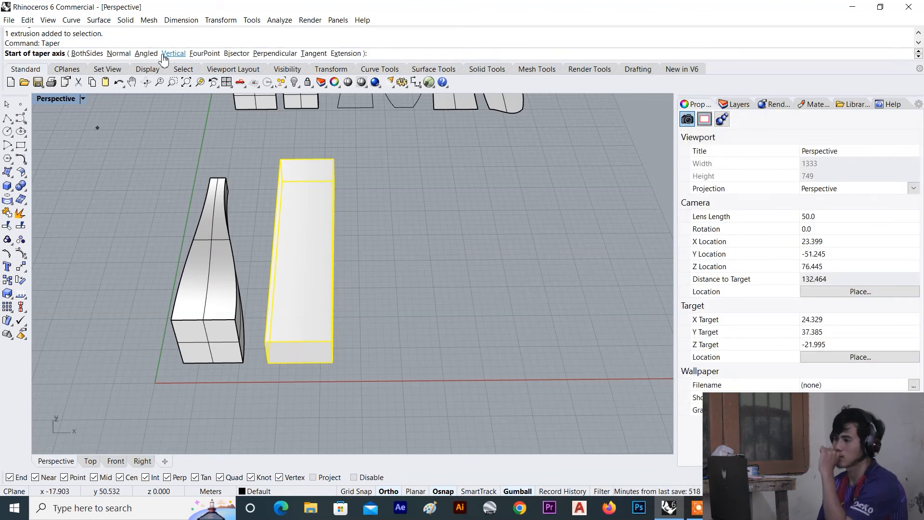
pyautogui.click(146, 53)
pyautogui.moveTo(222, 153); pyautogui.dragTo(250, 215, button='right')
pyautogui.moveTo(267, 286); pyautogui.dragTo(271, 270, button='right')
pyautogui.scroll(2, 264, 254)
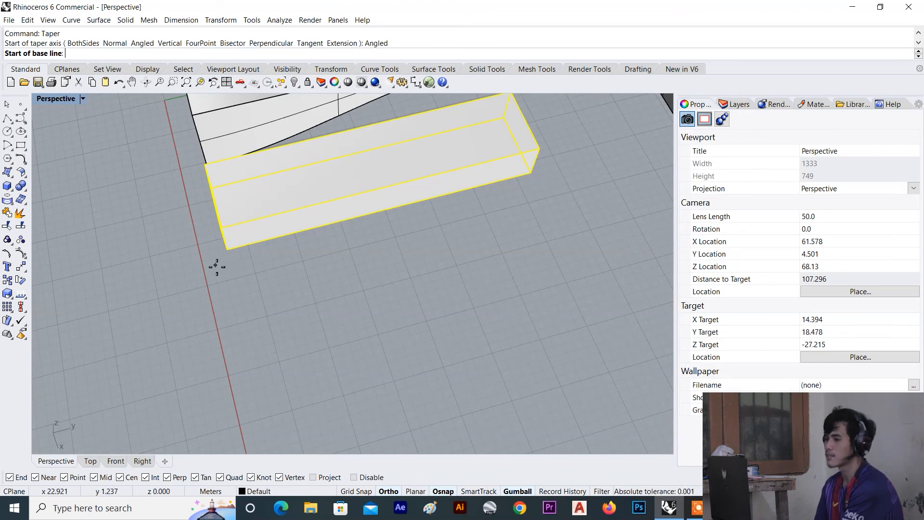
pyautogui.click(217, 268)
pyautogui.scroll(-2, 215, 269)
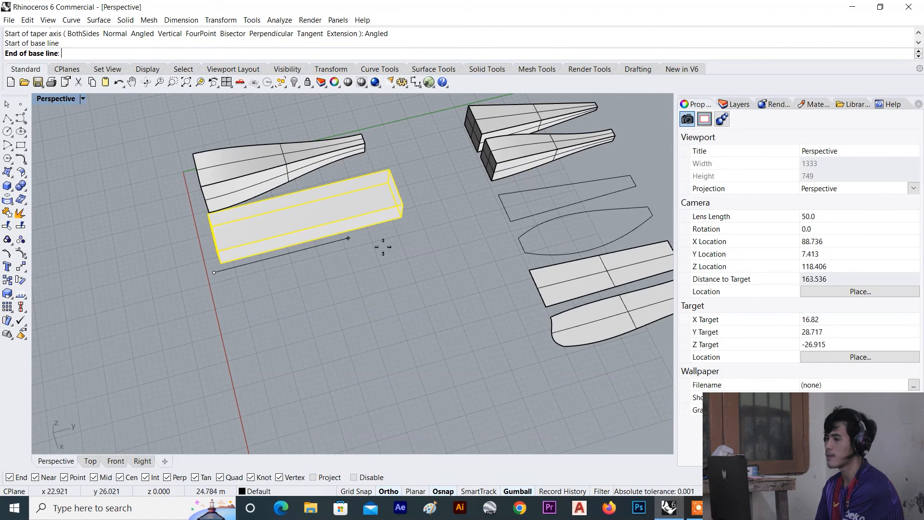
pyautogui.click(411, 222)
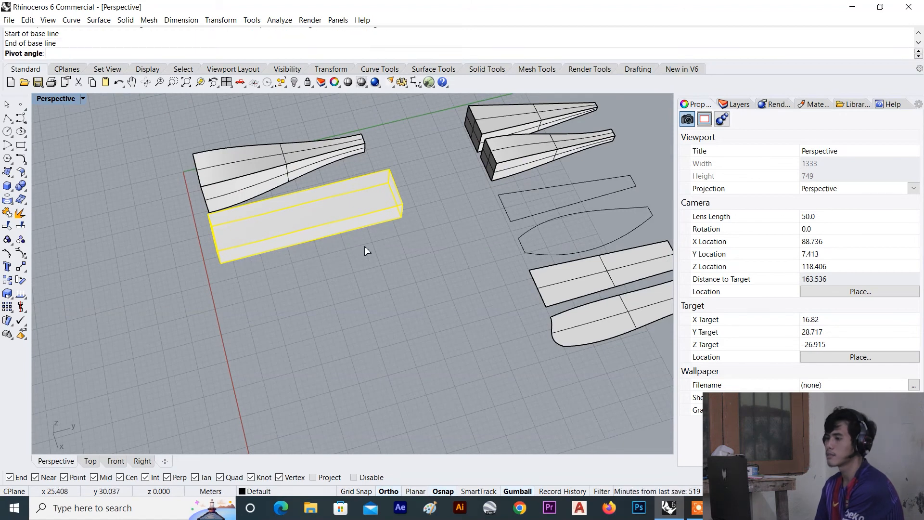
# Set the pivot angle to 30 and place the end of the taper axis a short distance across the box's near end.
pyautogui.moveTo(350, 252); pyautogui.dragTo(448, 231, button='right')
pyautogui.scroll(2, 430, 233)
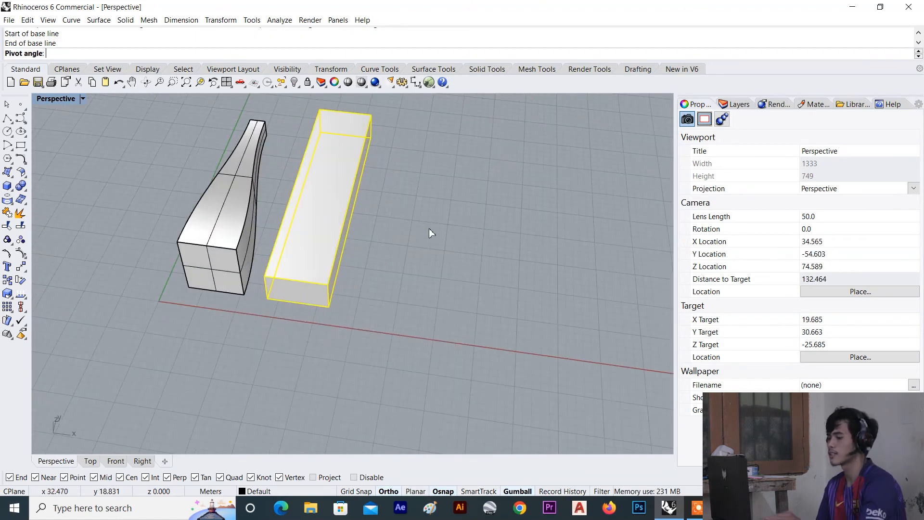
pyautogui.write('30')
pyautogui.press('Return')
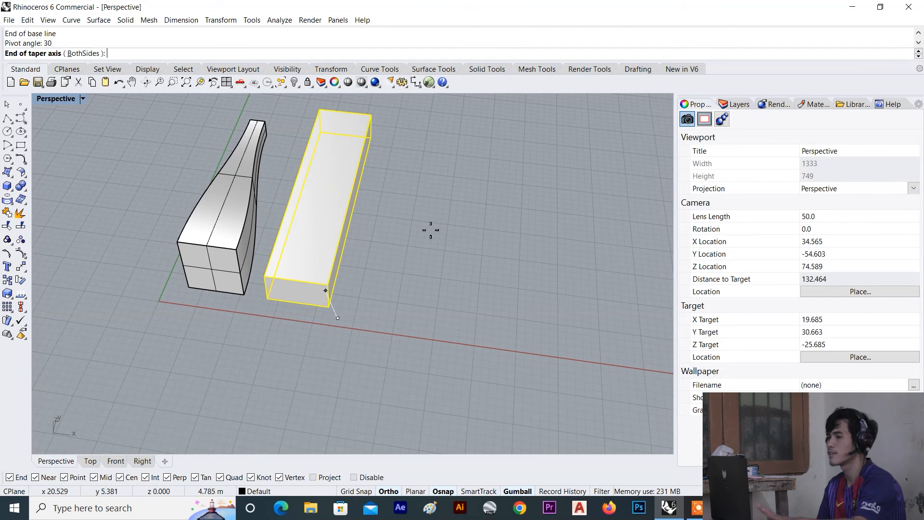
pyautogui.scroll(-3, 430, 232)
pyautogui.moveTo(403, 244)
pyautogui.mouseDown(button='right')
pyautogui.moveTo(379, 241)
pyautogui.moveTo(393, 247)
pyautogui.mouseUp(button='right')
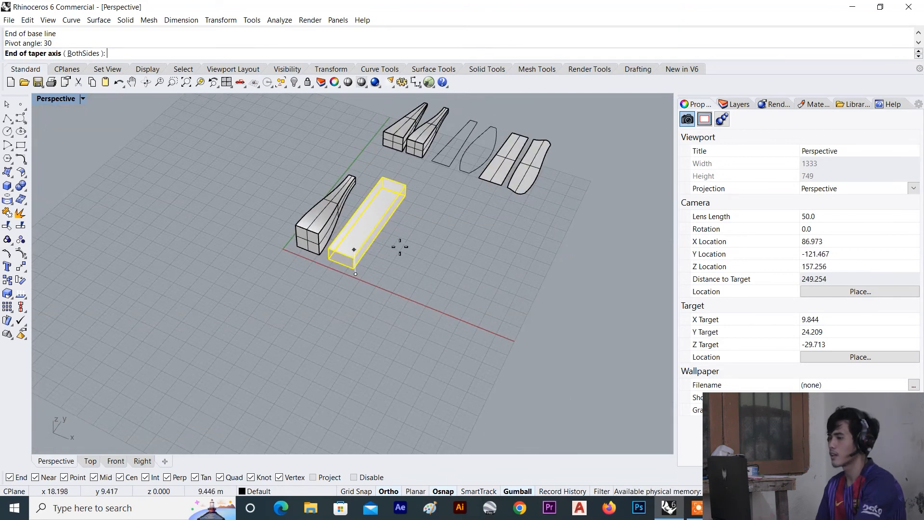
pyautogui.scroll(8, 356, 281)
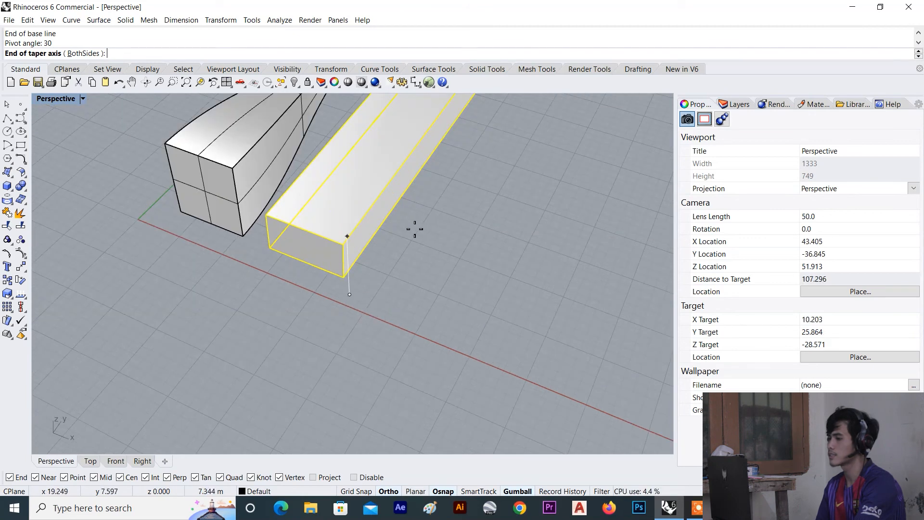
pyautogui.click(402, 238)
# Set the start distance well outside the second box and a shorter end distance to complete the angled taper.
pyautogui.moveTo(409, 246); pyautogui.dragTo(437, 290, button='right')
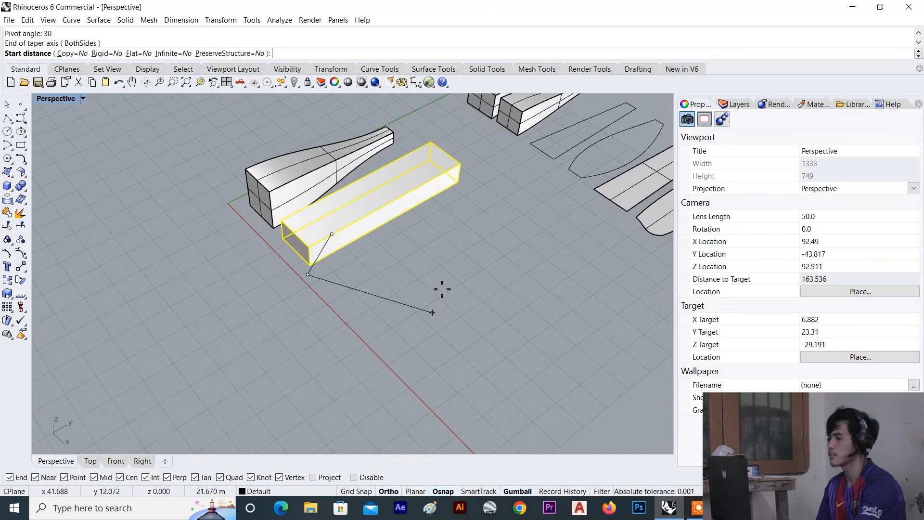
pyautogui.click(457, 301)
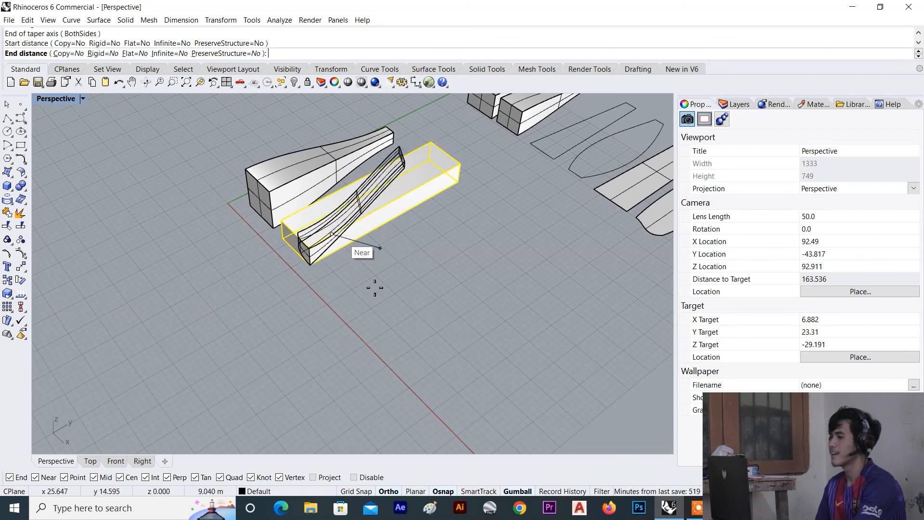
pyautogui.scroll(-6, 391, 248)
pyautogui.moveTo(401, 253); pyautogui.dragTo(430, 281, button='right')
pyautogui.scroll(5, 426, 260)
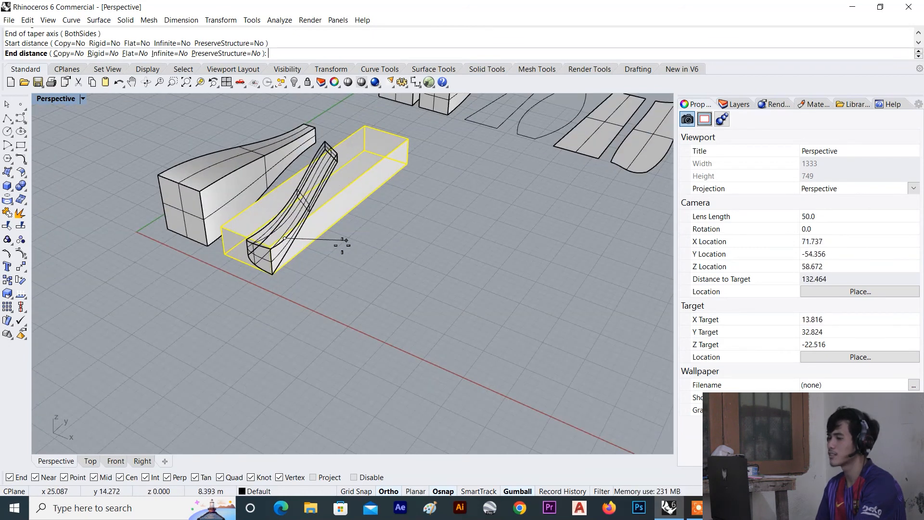
pyautogui.moveTo(326, 244); pyautogui.dragTo(365, 251, button='right')
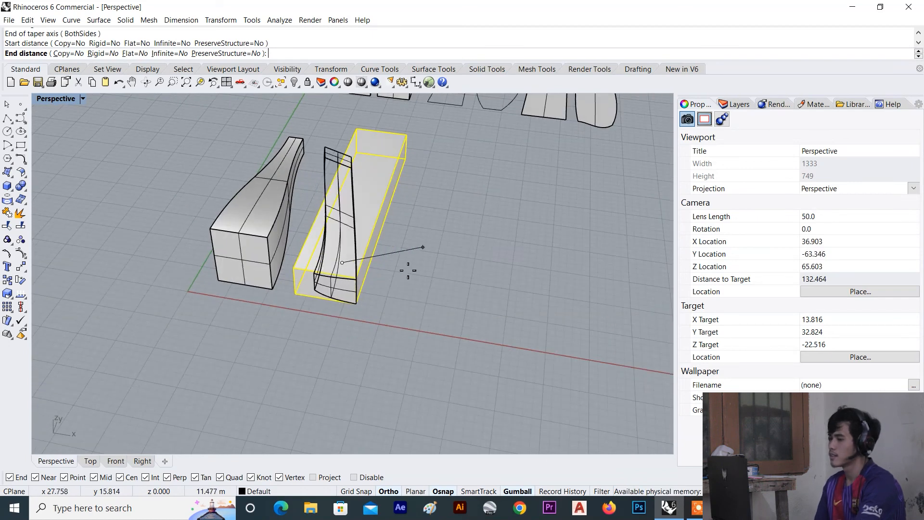
pyautogui.click(392, 292)
pyautogui.scroll(-4, 392, 294)
pyautogui.moveTo(388, 296); pyautogui.dragTo(158, 328, button='right')
pyautogui.click(327, 320)
# Examine the second box's angled taper from several directions beside the first tapered box.
pyautogui.scroll(6, 275, 188)
pyautogui.moveTo(276, 192); pyautogui.dragTo(212, 174, button='right')
pyautogui.scroll(4, 393, 202)
pyautogui.moveTo(365, 205); pyautogui.dragTo(626, 193, button='right')
pyautogui.scroll(-8, 292, 237)
pyautogui.scroll(6, 303, 188)
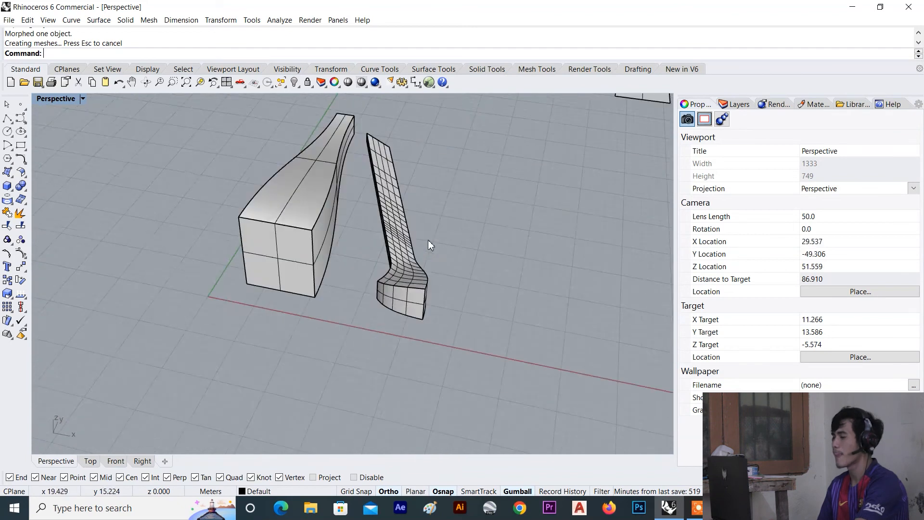
# Draw a third long box on the ground plane beside the two tapered boxes, running parallel to them.
pyautogui.scroll(-6, 427, 241)
pyautogui.moveTo(428, 241); pyautogui.dragTo(419, 284, button='right')
pyautogui.press('Return')
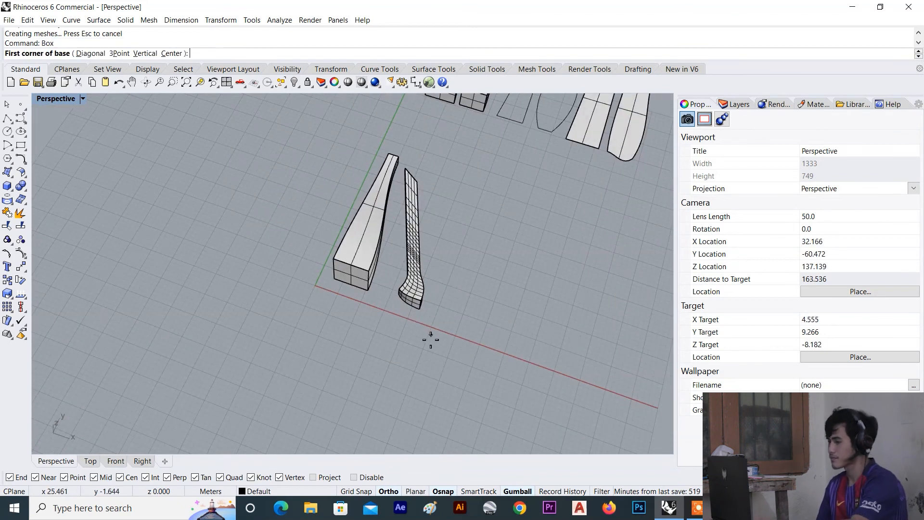
pyautogui.click(443, 320)
pyautogui.click(532, 196)
pyautogui.click(529, 165)
pyautogui.scroll(-6, 481, 212)
pyautogui.moveTo(443, 248); pyautogui.dragTo(506, 211, button='right')
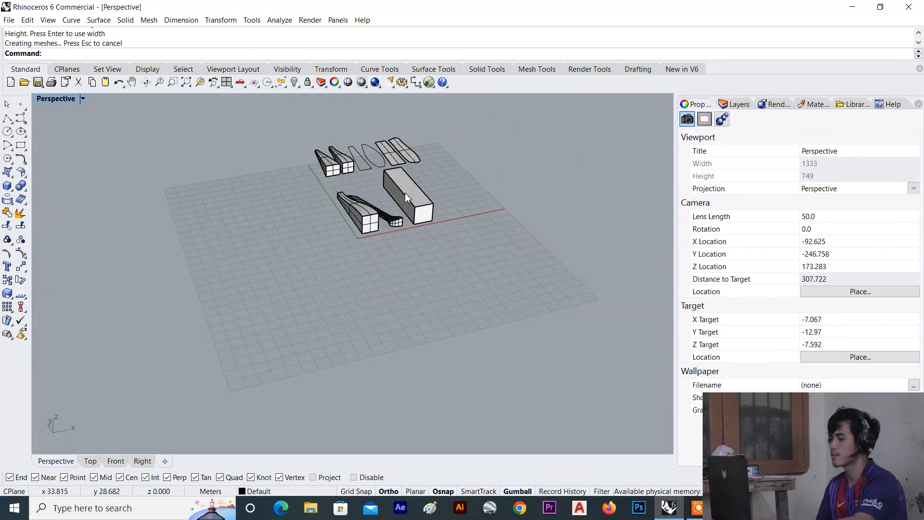
pyautogui.press('Return')
pyautogui.scroll(3, 400, 201)
pyautogui.click(392, 195)
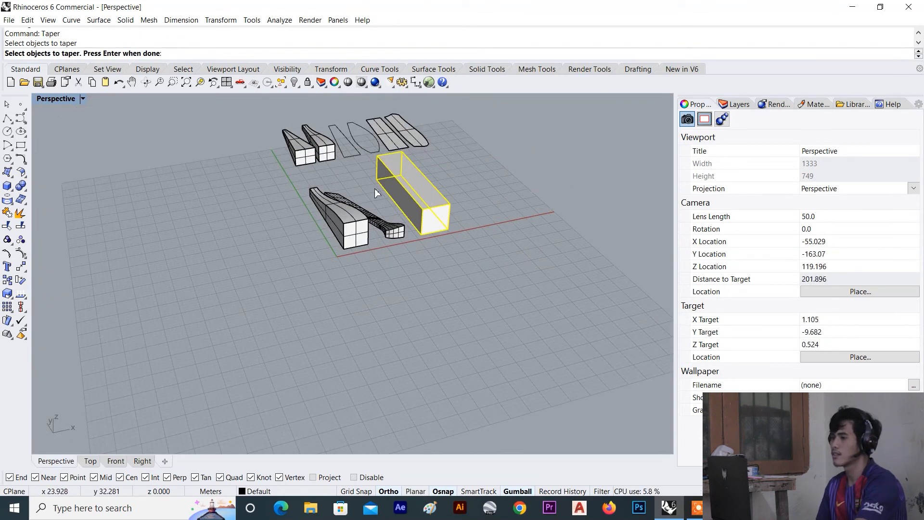
pyautogui.press('Return')
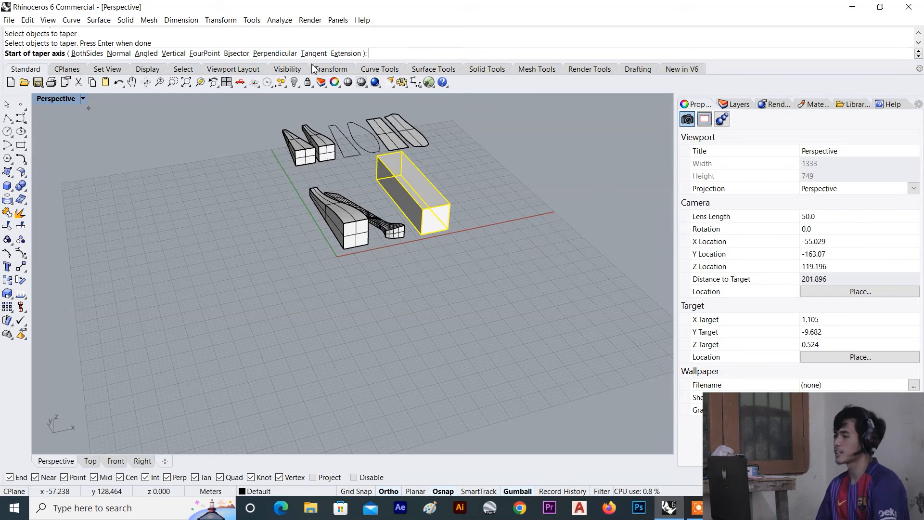
pyautogui.moveTo(354, 150); pyautogui.dragTo(392, 166, button='right')
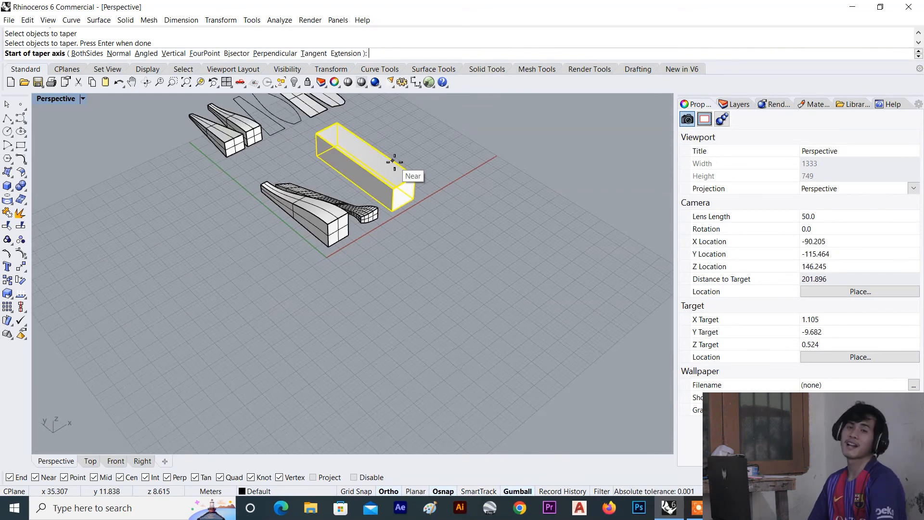
pyautogui.scroll(4, 393, 161)
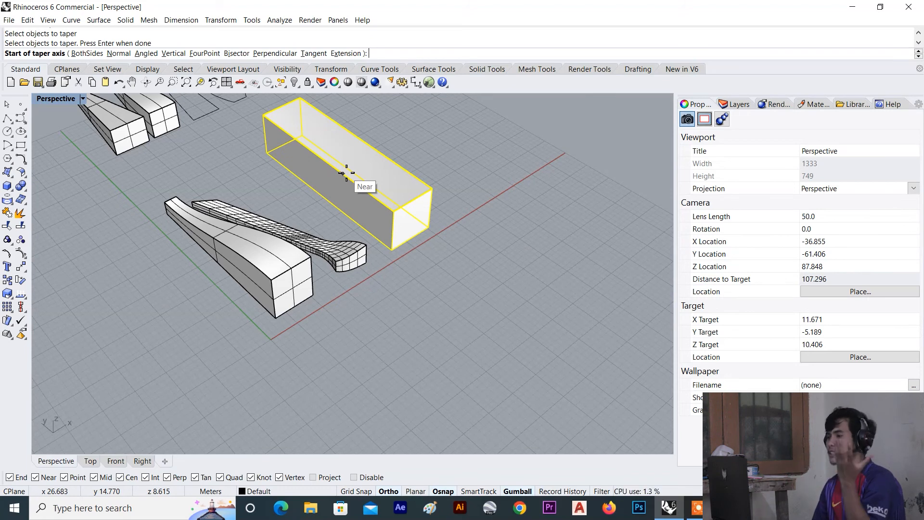
pyautogui.scroll(6, 346, 173)
pyautogui.scroll(-6, 349, 182)
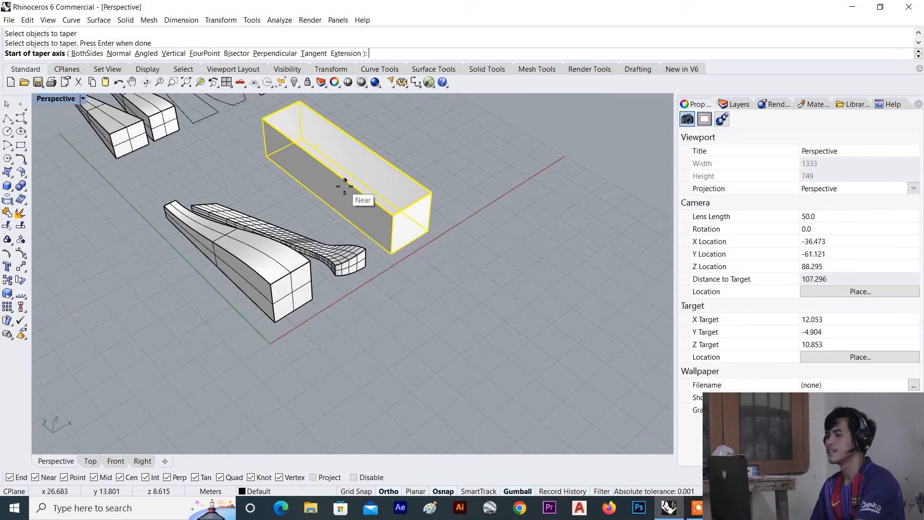
pyautogui.moveTo(341, 177); pyautogui.dragTo(311, 212, button='right')
pyautogui.press('Escape')
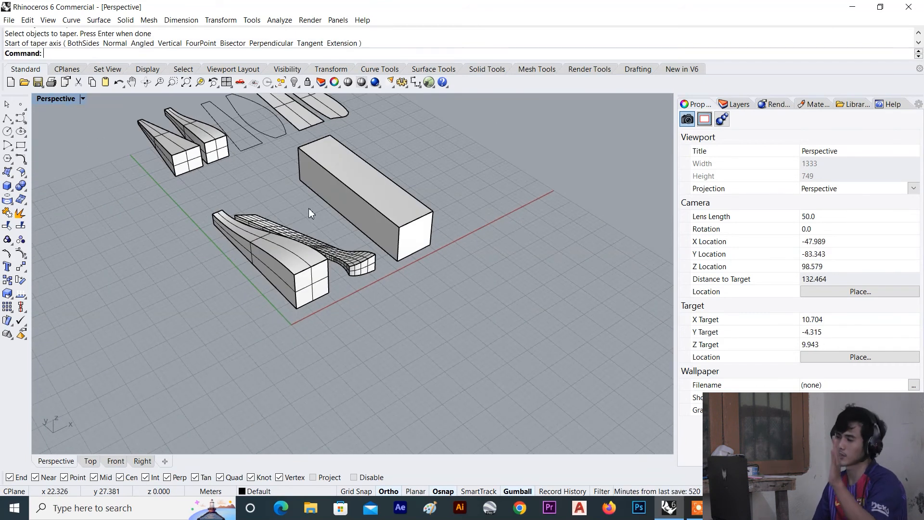
pyautogui.scroll(3, 318, 195)
pyautogui.click(324, 197)
pyautogui.write('Taper')
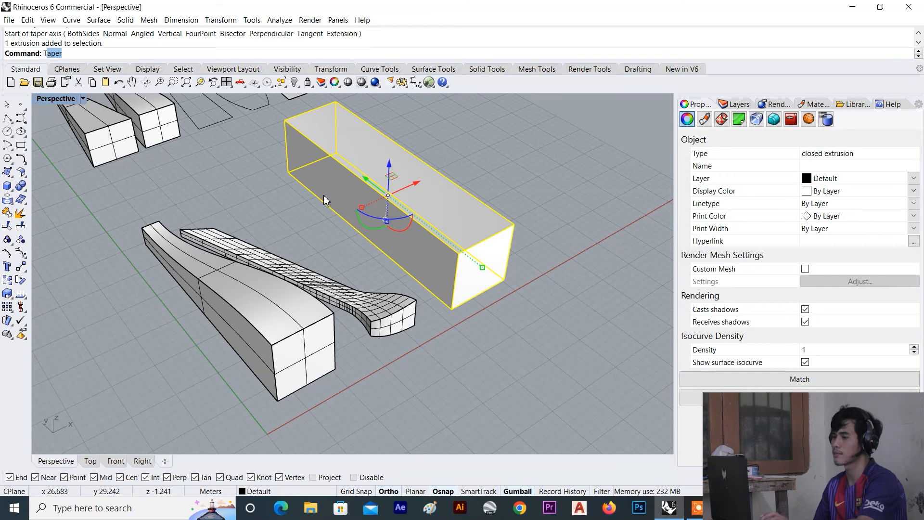
pyautogui.press('Return')
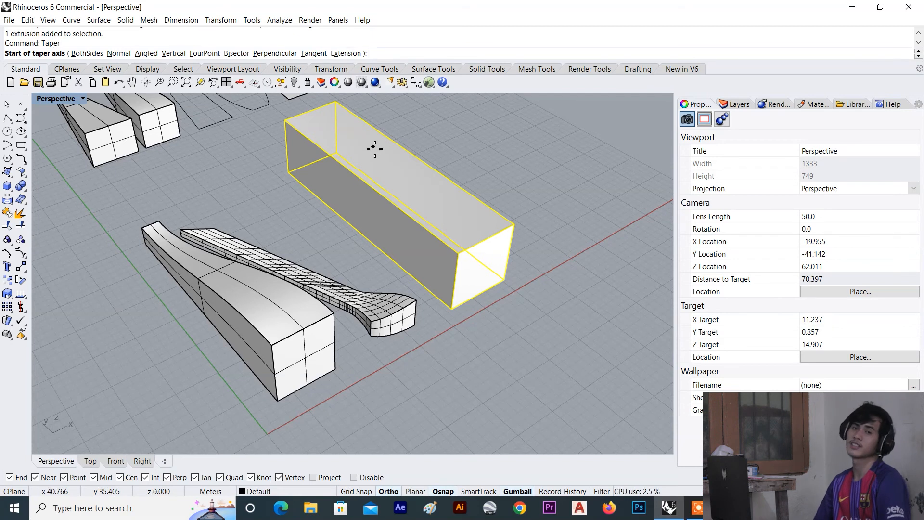
pyautogui.scroll(-12, 378, 153)
pyautogui.moveTo(380, 157); pyautogui.dragTo(426, 158, button='right')
pyautogui.scroll(6, 359, 159)
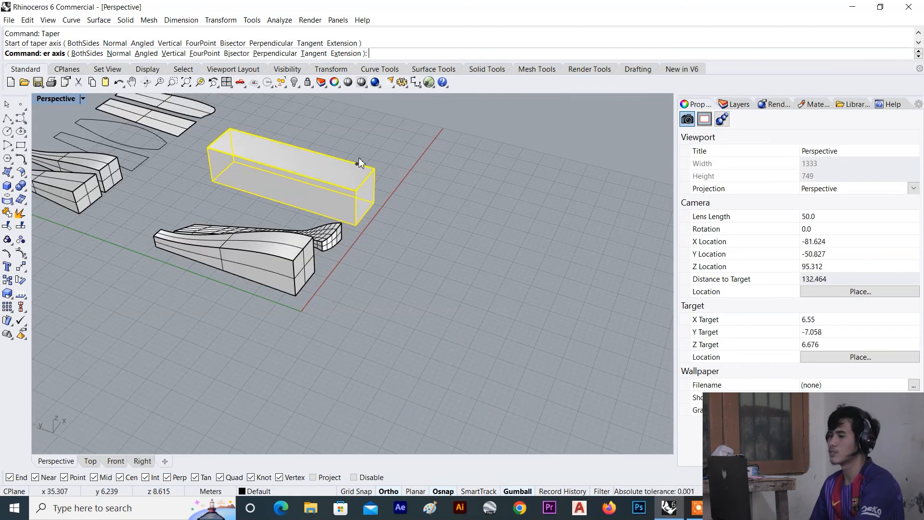
pyautogui.press('Escape')
# Start a taper on the third box along its bottom face, from the near edge's midpoint to the far edge, with the start distance at the near corner.
pyautogui.moveTo(361, 159); pyautogui.dragTo(375, 150, button='right')
pyautogui.write('Taper')
pyautogui.press('Return')
pyautogui.scroll(2, 413, 196)
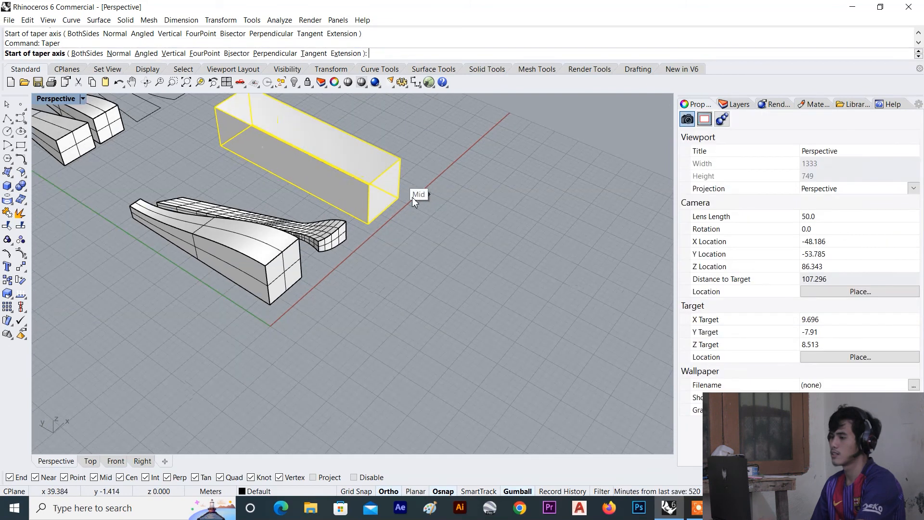
pyautogui.click(384, 211)
pyautogui.click(239, 137)
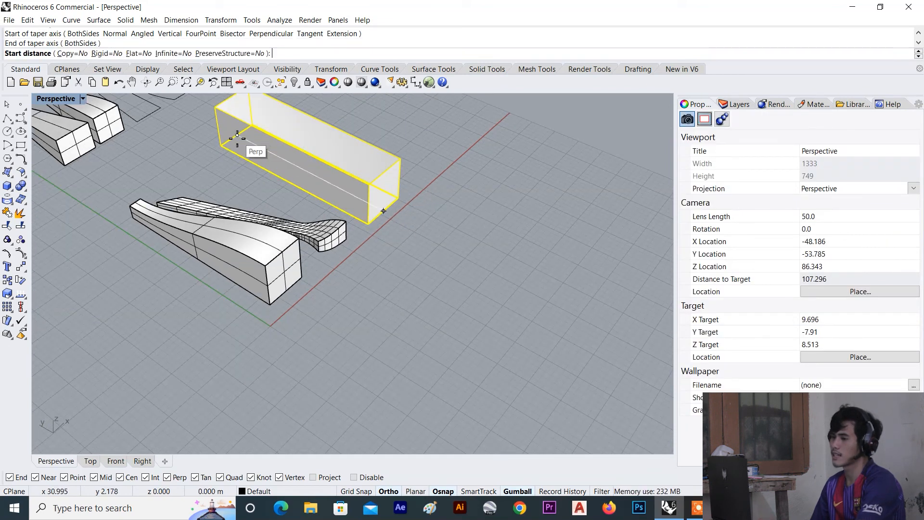
pyautogui.click(366, 219)
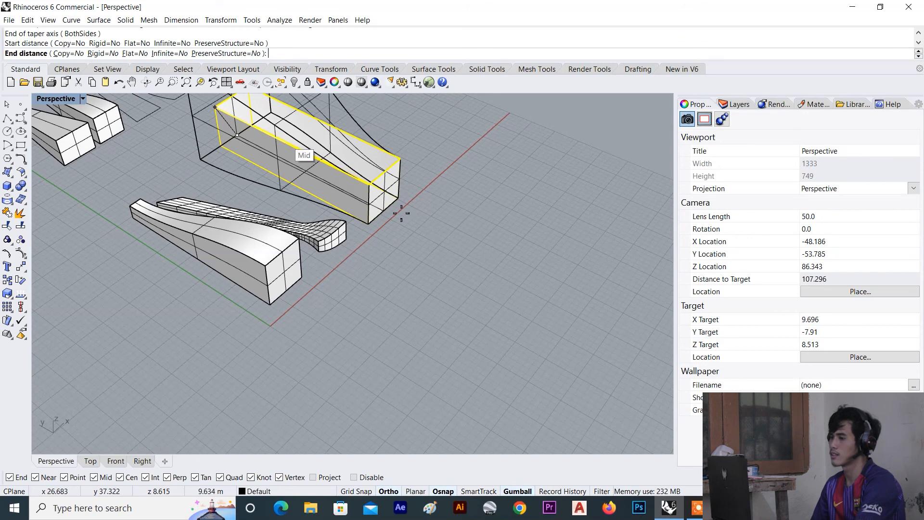
# Preview wide and narrow end distances for the taper at the third box's far end.
pyautogui.scroll(1, 388, 195)
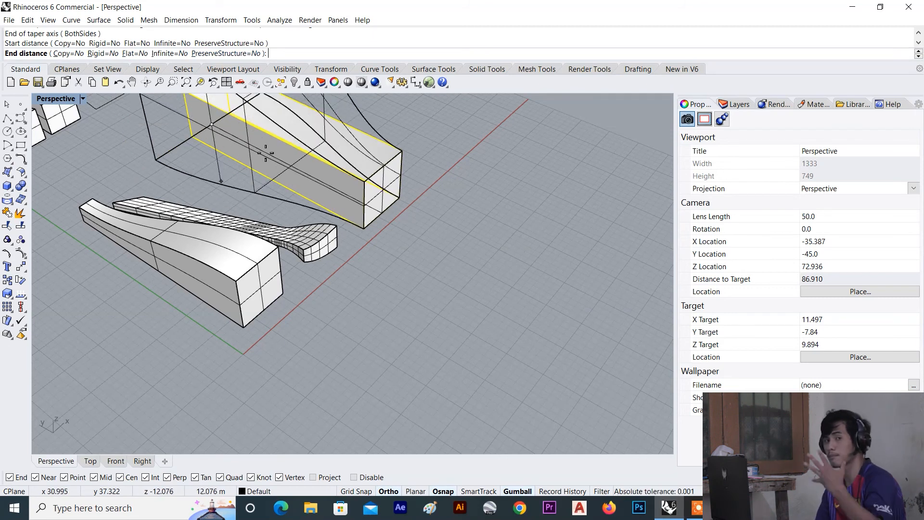
pyautogui.scroll(-6, 308, 253)
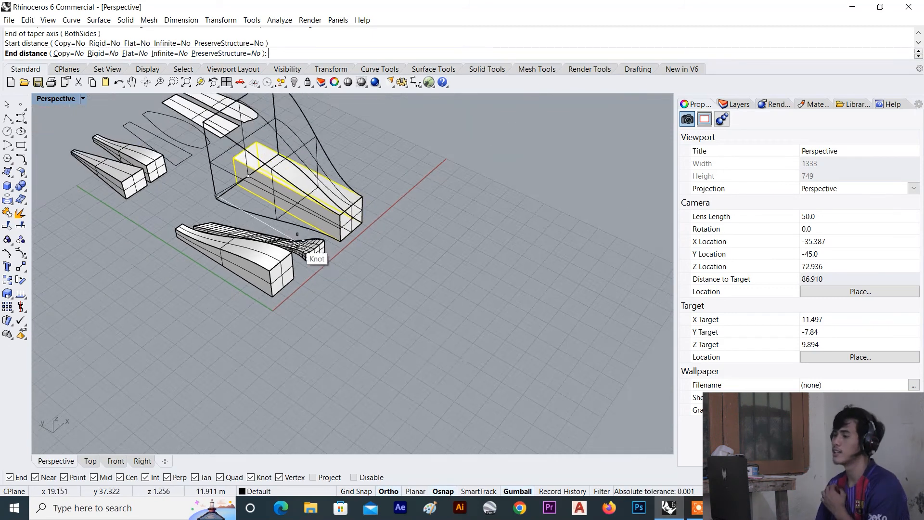
pyautogui.scroll(6, 267, 177)
pyautogui.scroll(5, 241, 177)
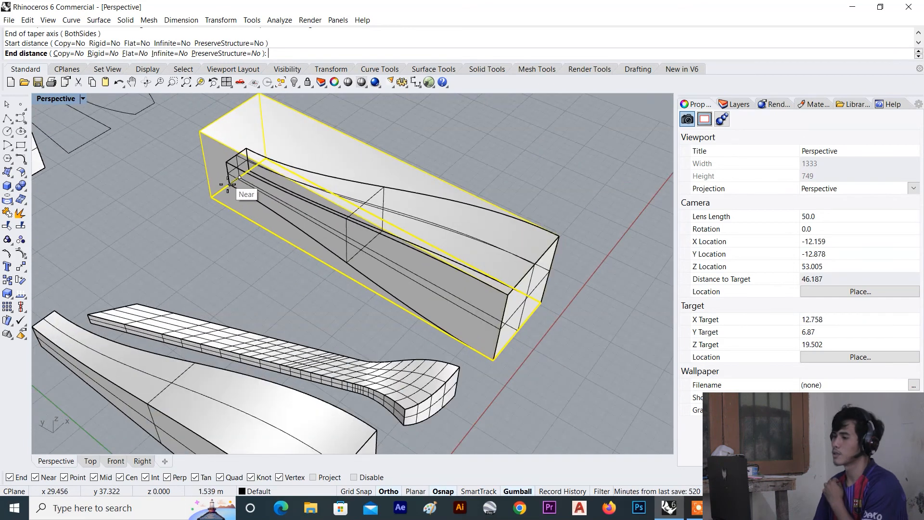
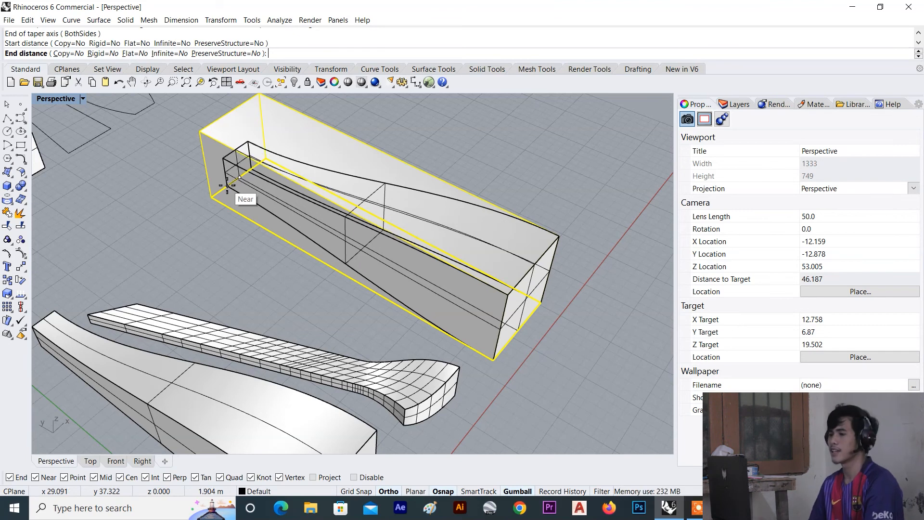
pyautogui.scroll(4, 227, 185)
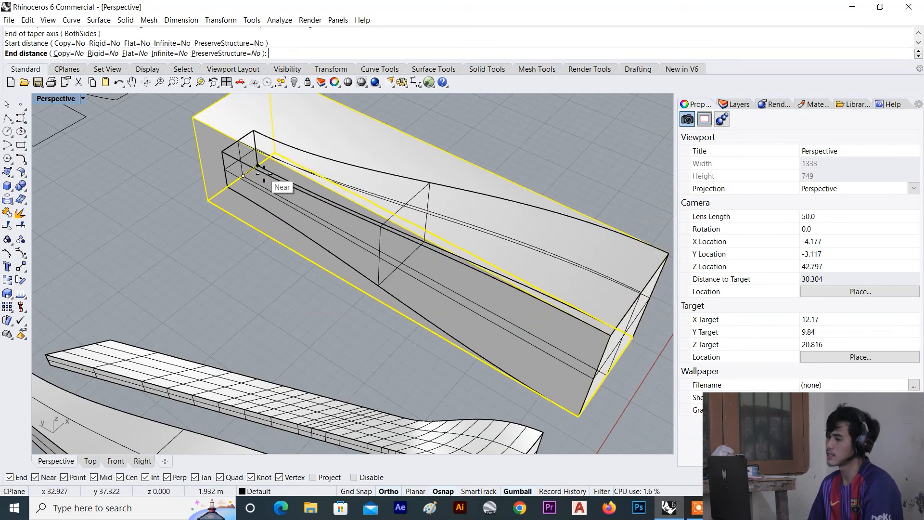
pyautogui.scroll(-3, 258, 167)
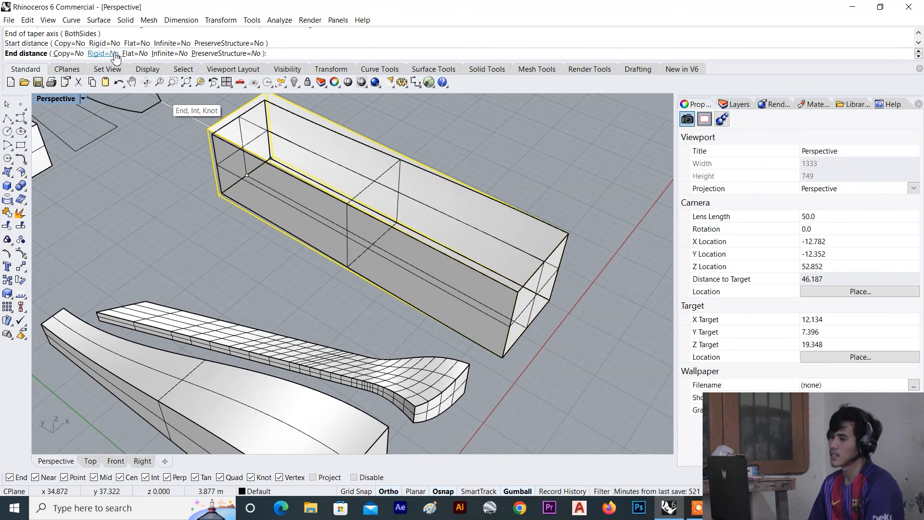
# Set Rigid to Yes and preview its effect on the third box's taper.
pyautogui.click(115, 54)
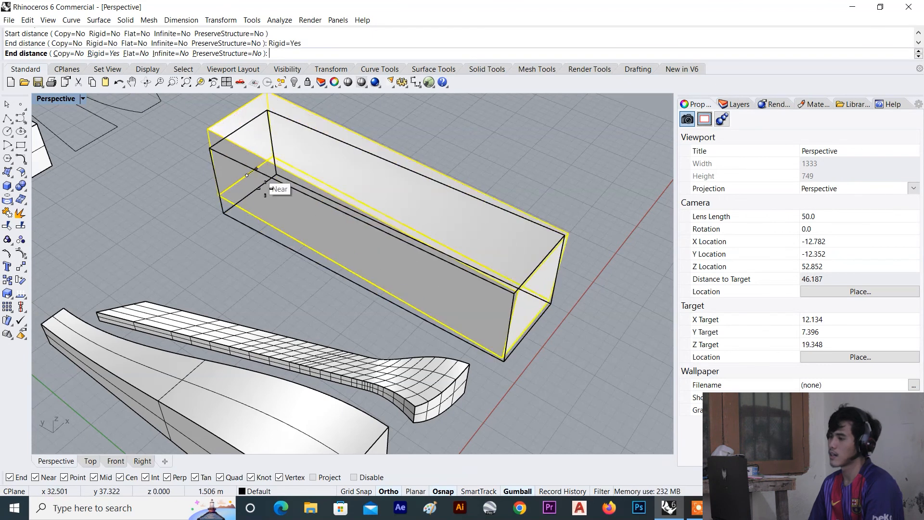
pyautogui.scroll(-4, 290, 171)
pyautogui.scroll(6, 138, 242)
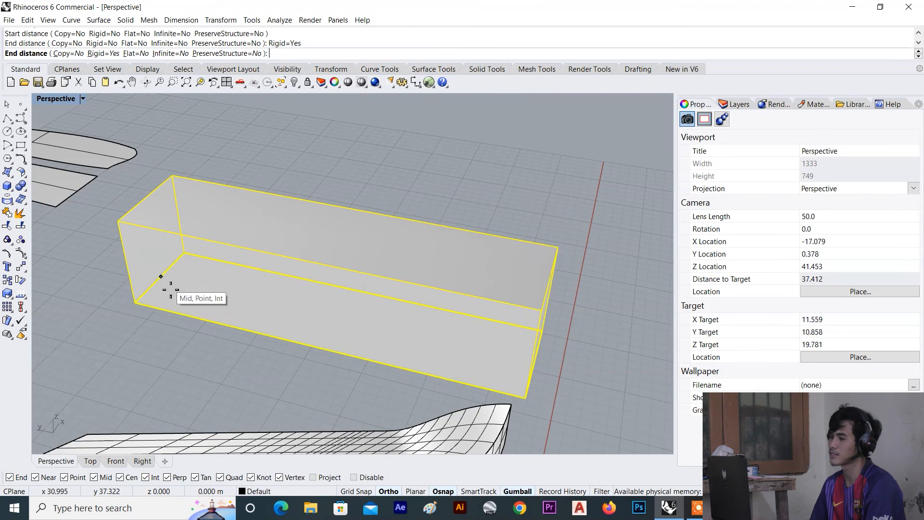
# Set Rigid to No and Flat to Yes, and preview the flat taper on the third box from several directions.
pyautogui.click(110, 54)
pyautogui.click(130, 54)
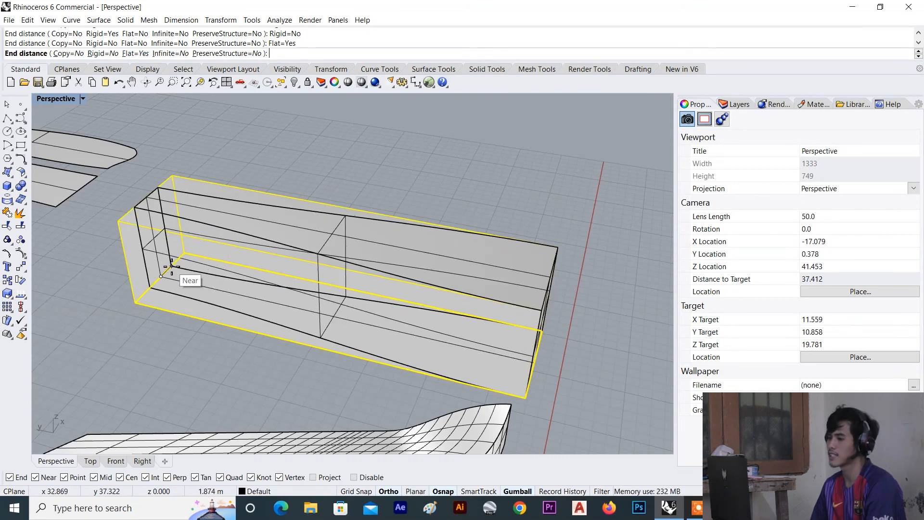
pyautogui.scroll(-6, 172, 268)
pyautogui.moveTo(171, 270); pyautogui.dragTo(202, 266, button='right')
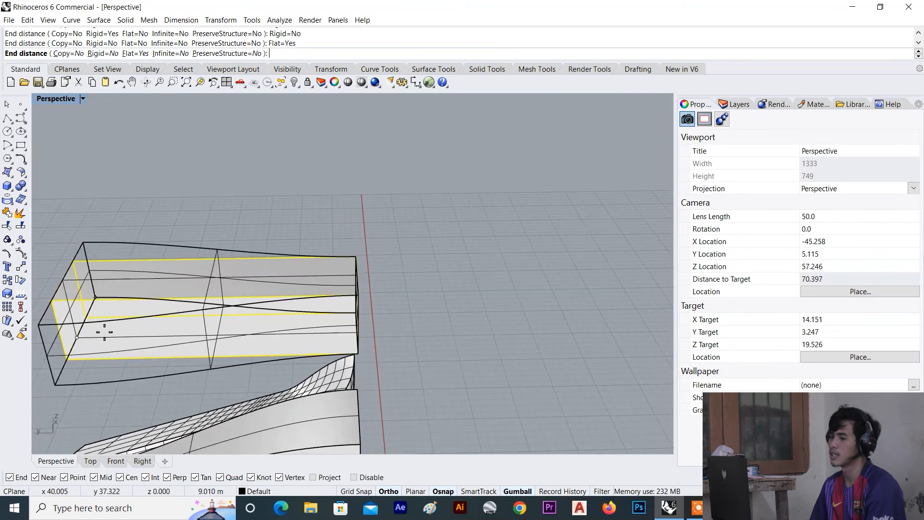
pyautogui.scroll(2, 89, 330)
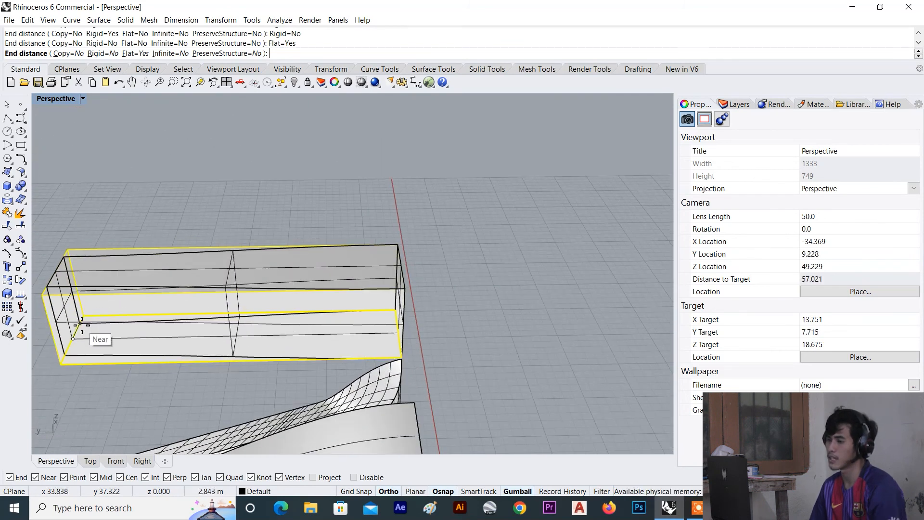
pyautogui.moveTo(82, 325); pyautogui.dragTo(68, 311, button='right')
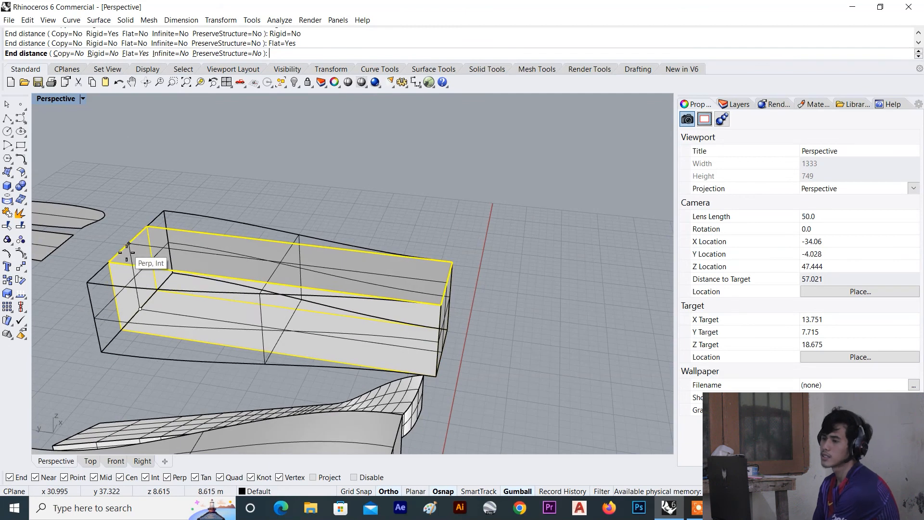
# Set Infinite to Yes, preview small and large end distances on the third box, and cancel the taper.
pyautogui.click(175, 55)
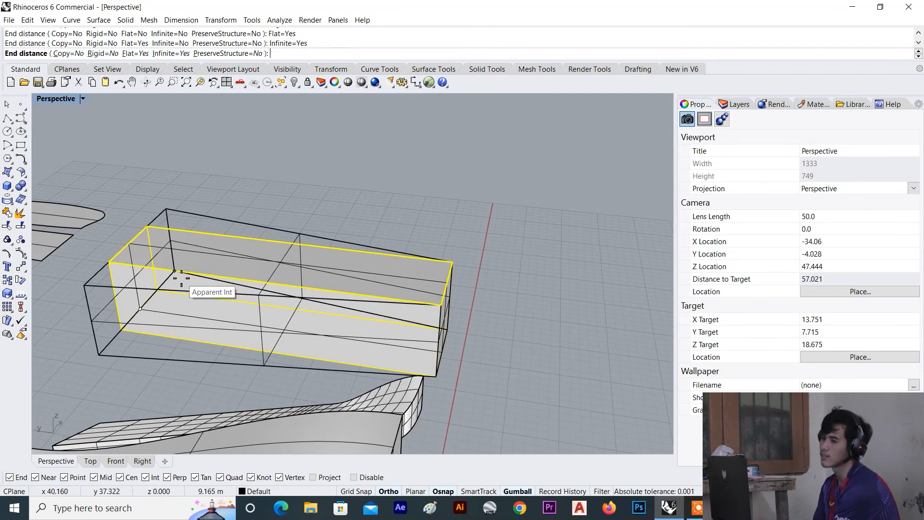
pyautogui.scroll(2, 149, 315)
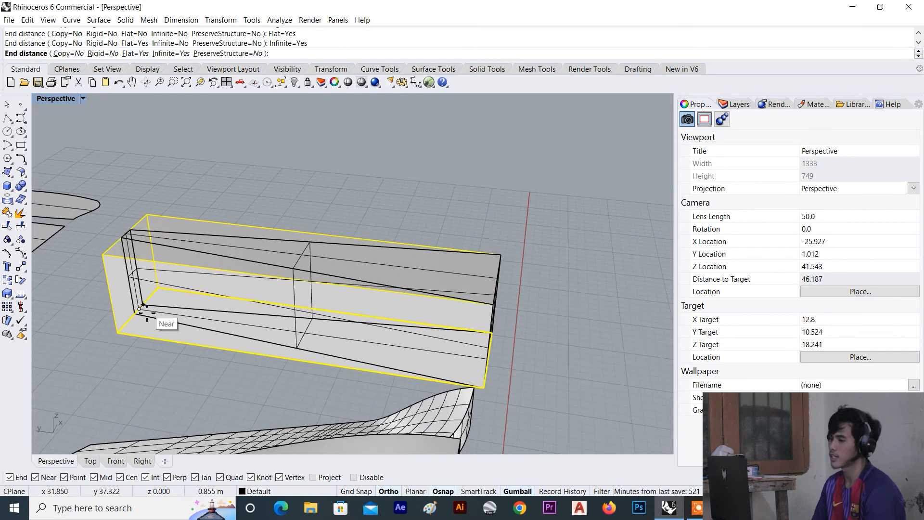
pyautogui.scroll(-7, 250, 226)
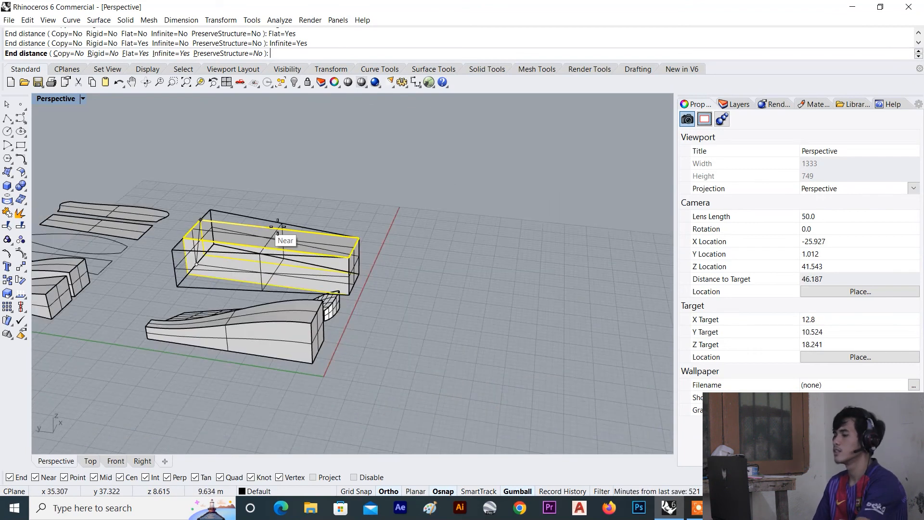
pyautogui.press('Escape')
pyautogui.moveTo(359, 223); pyautogui.dragTo(267, 246, button='right')
pyautogui.press('Escape')
pyautogui.moveTo(461, 223); pyautogui.dragTo(302, 366, button='right')
pyautogui.scroll(-10, 195, 233)
pyautogui.scroll(6, 302, 366)
pyautogui.scroll(6, 276, 285)
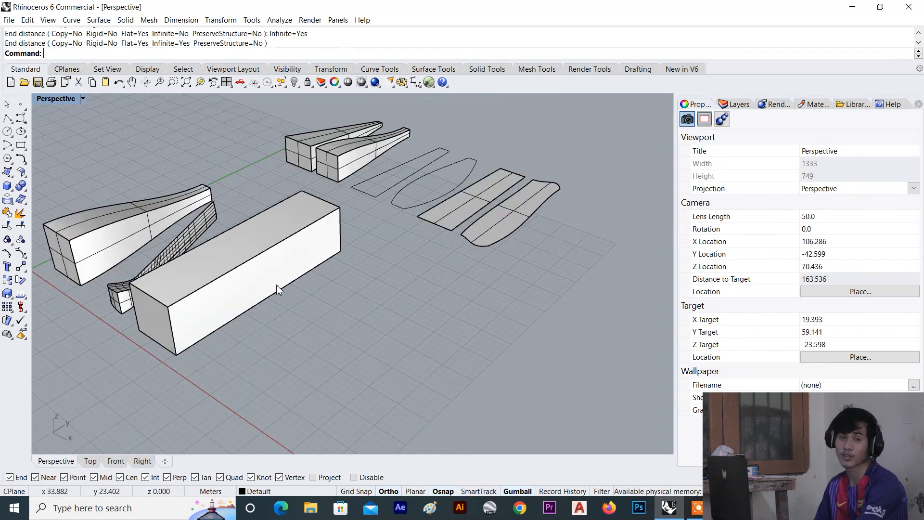
pyautogui.scroll(-6, 276, 284)
pyautogui.moveTo(275, 285); pyautogui.dragTo(350, 359, button='right')
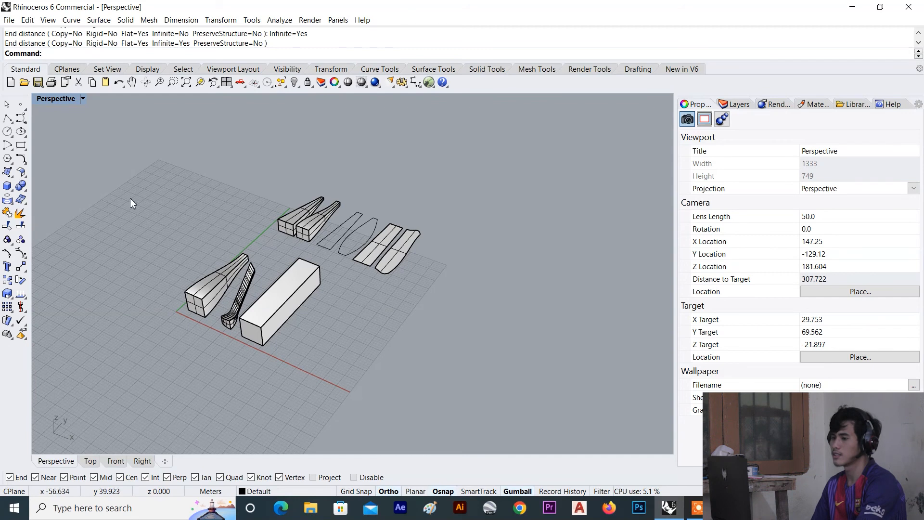
# Draw an open, arched degree-3 control point curve with five points on the free ground beside the untapered box, with Ortho off.
pyautogui.click(23, 117)
pyautogui.scroll(4, 47, 163)
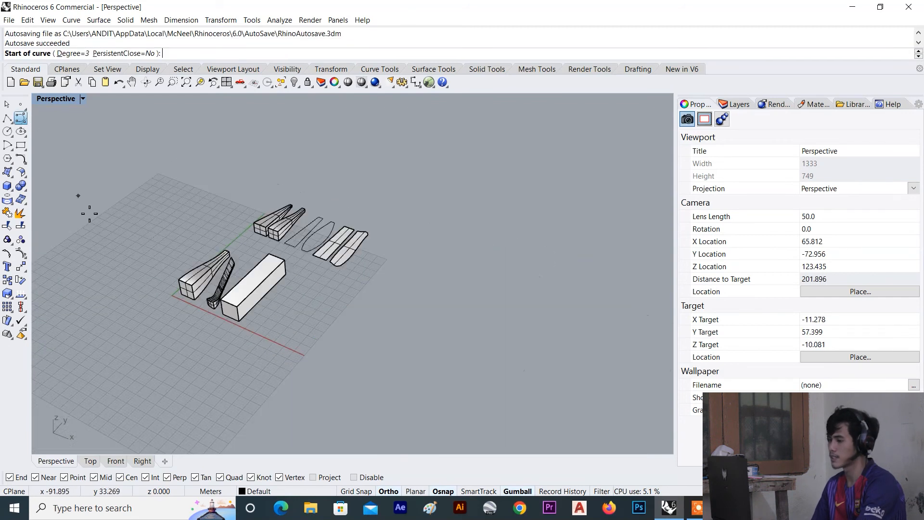
pyautogui.scroll(-4, 103, 196)
pyautogui.scroll(4, 292, 271)
pyautogui.click(330, 391)
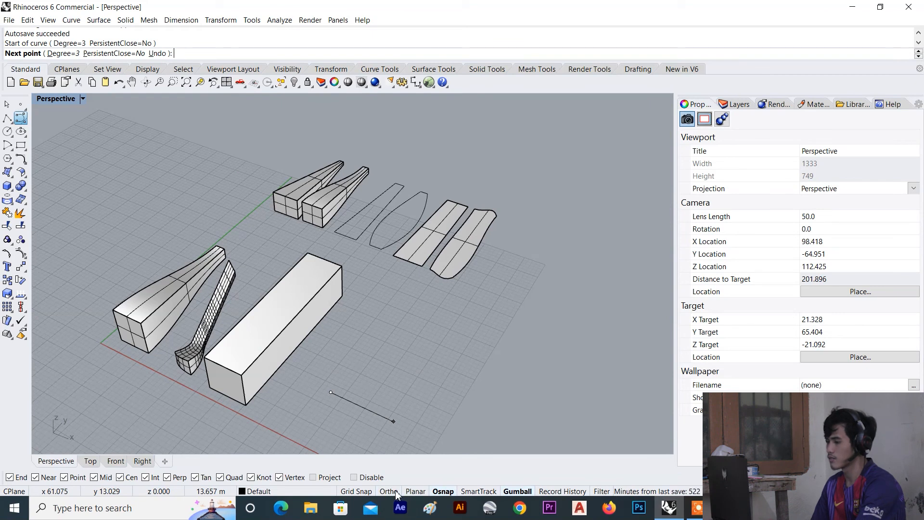
pyautogui.click(383, 326)
pyautogui.click(434, 353)
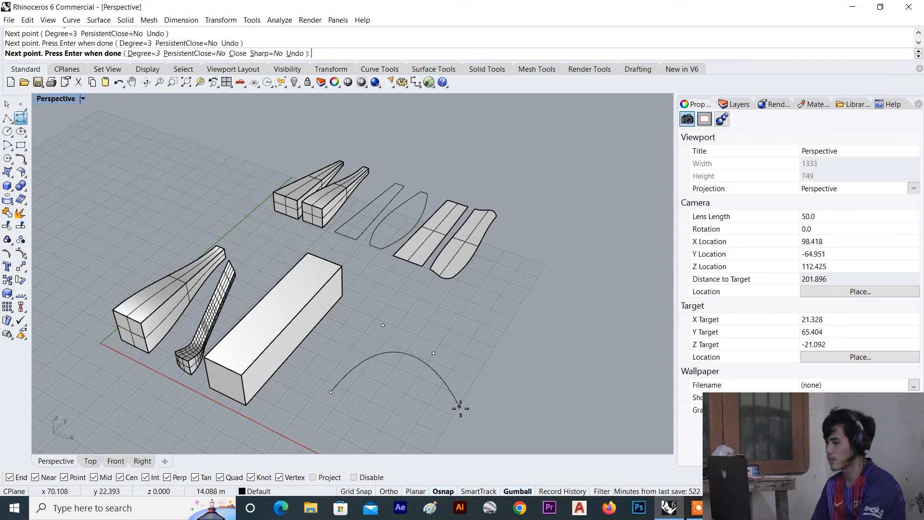
pyautogui.click(460, 406)
pyautogui.click(445, 419)
pyautogui.press('Return')
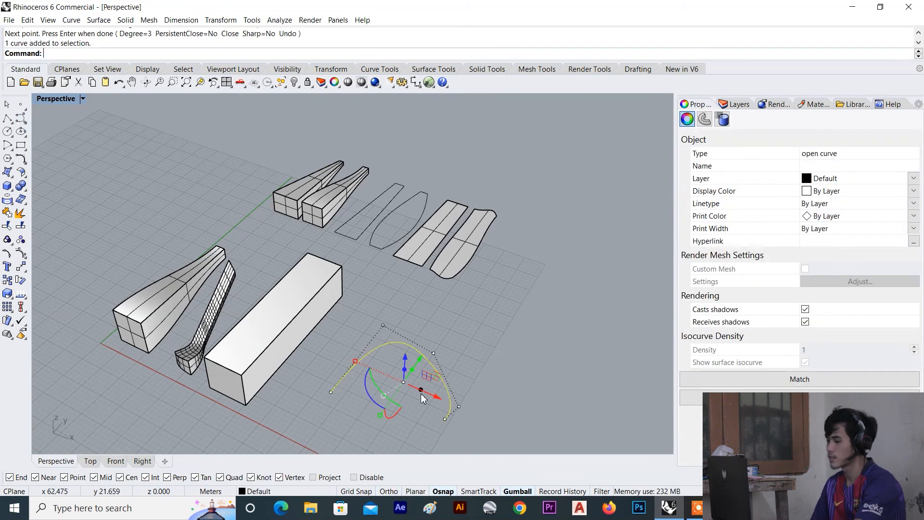
# Offset the arched curve by 5 m toward its inner side.
pyautogui.write('Offset')
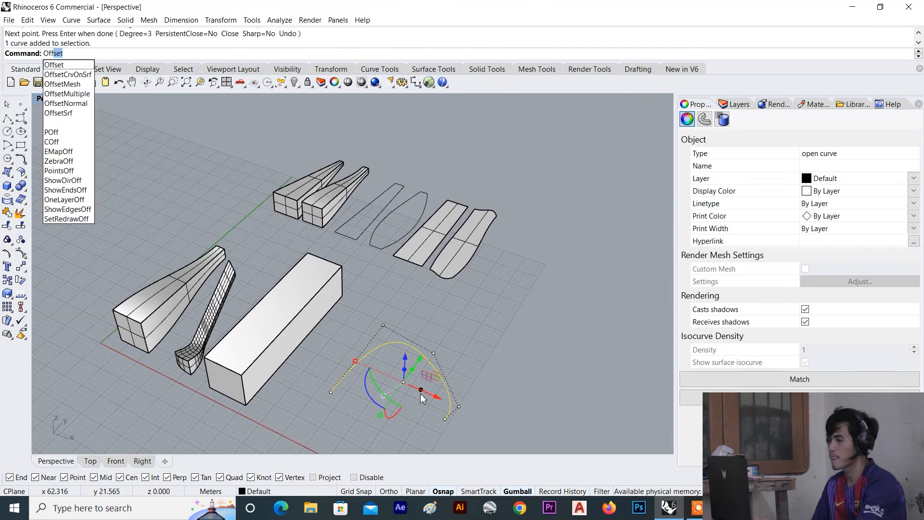
pyautogui.press('Return')
pyautogui.click(408, 403)
pyautogui.moveTo(408, 402); pyautogui.dragTo(424, 418, button='right')
pyautogui.scroll(-6, 425, 418)
pyautogui.click(463, 408)
pyautogui.scroll(6, 466, 405)
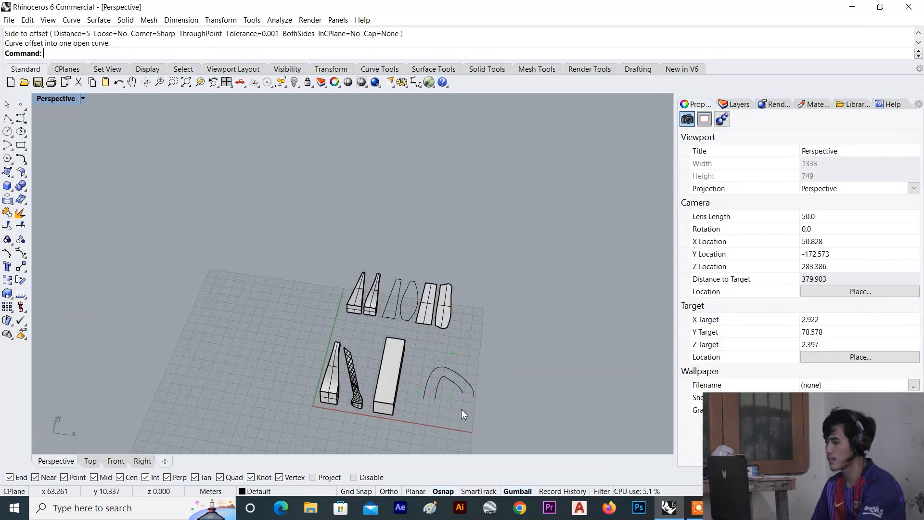
# Close both open ends between the arched curve and its inner offset with straight lines.
pyautogui.write('Line')
pyautogui.press('Return')
pyautogui.click(460, 378)
pyautogui.click(483, 385)
pyautogui.press('Return')
pyautogui.click(400, 395)
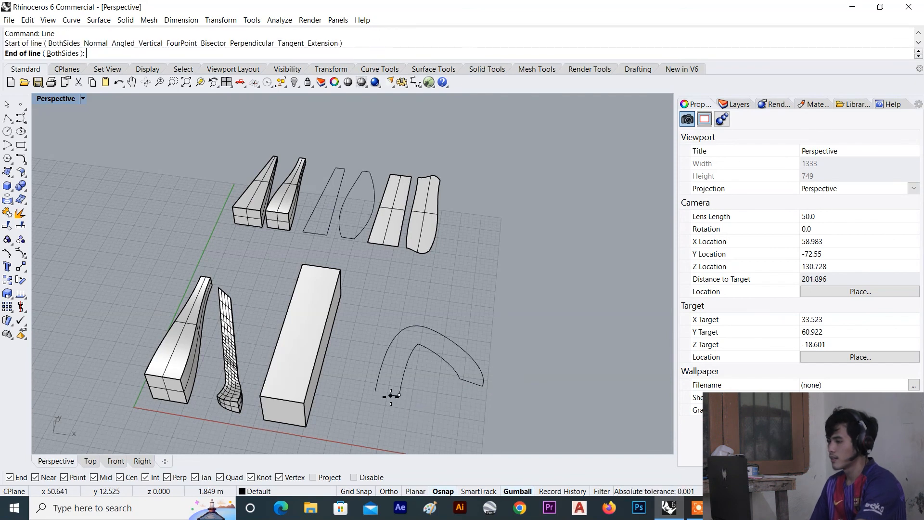
pyautogui.click(376, 391)
pyautogui.moveTo(530, 336); pyautogui.dragTo(378, 412)
pyautogui.click(403, 404)
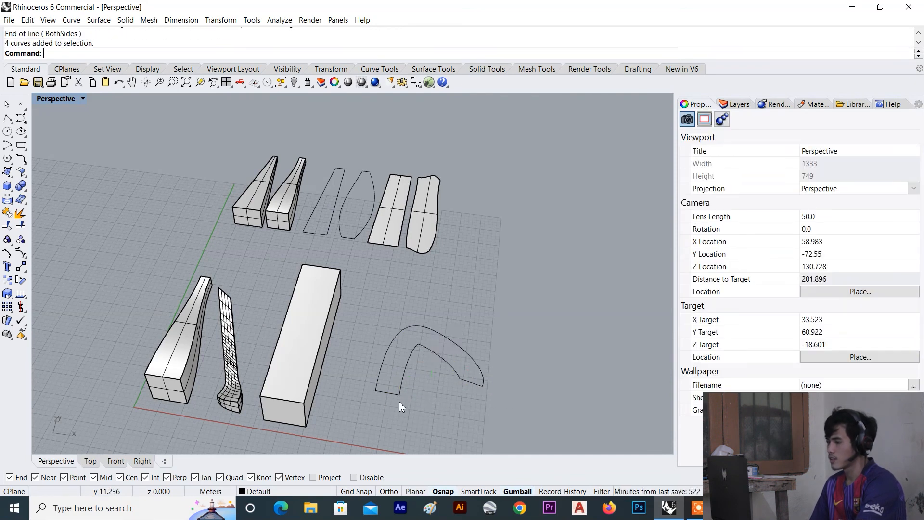
# Delete the closing line at the end nearest the box and redraw it between the endpoints of the two curves.
pyautogui.scroll(10, 395, 401)
pyautogui.scroll(-10, 395, 400)
pyautogui.click(343, 361)
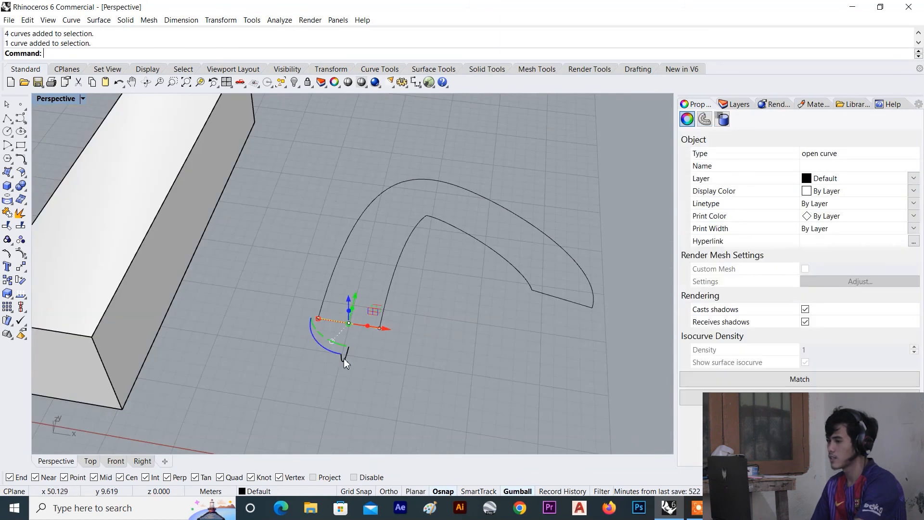
pyautogui.press('Delete')
pyautogui.press('Return')
pyautogui.click(380, 328)
pyautogui.click(319, 317)
pyautogui.scroll(-4, 444, 273)
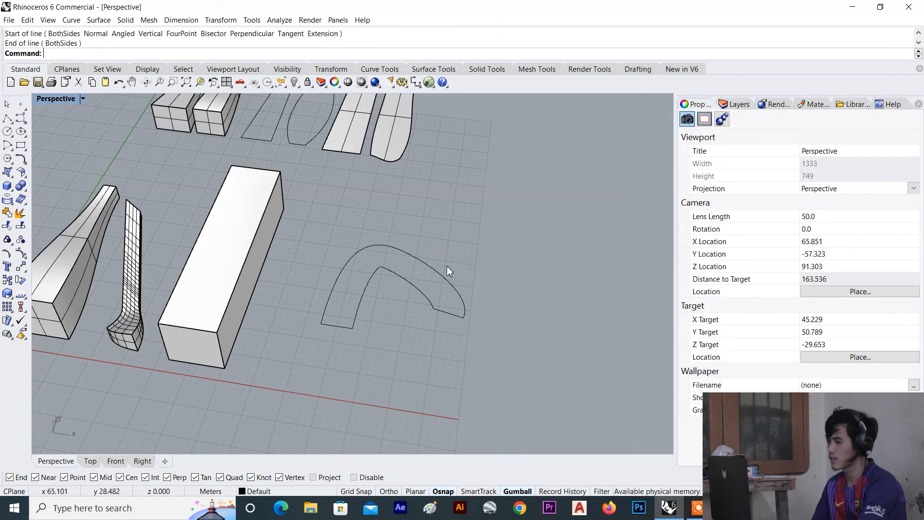
# Join the two arched curves and their two closing lines into one profile.
pyautogui.moveTo(354, 325); pyautogui.dragTo(329, 342)
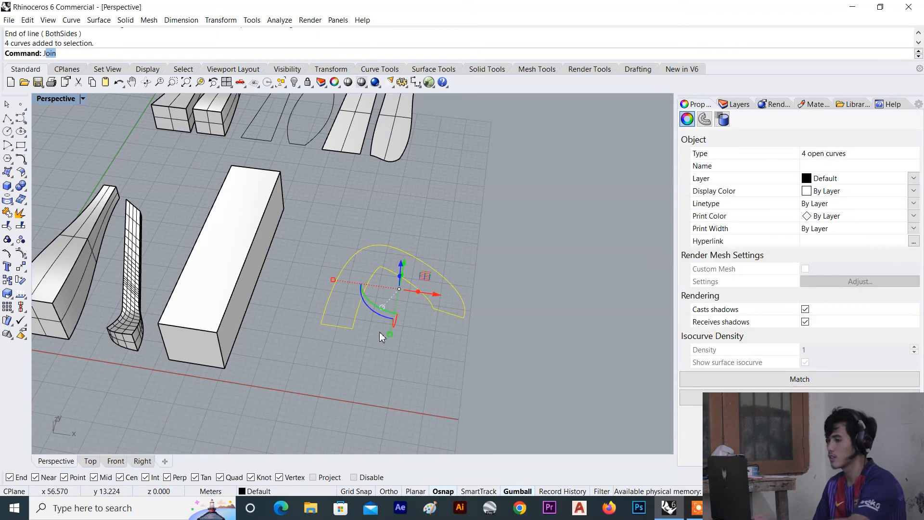
pyautogui.press('Return')
pyautogui.scroll(-3, 380, 331)
pyautogui.scroll(3, 415, 320)
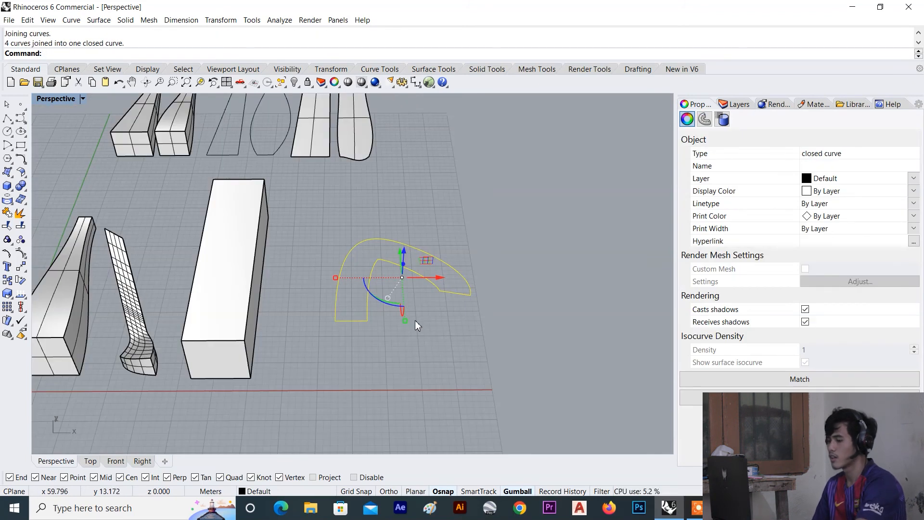
# Extrude the closed arch profile upward with Solid=Yes, and delete the leftover profile curve.
pyautogui.write('Ex')
pyautogui.press('Return')
pyautogui.scroll(-3, 415, 320)
pyautogui.press('Return')
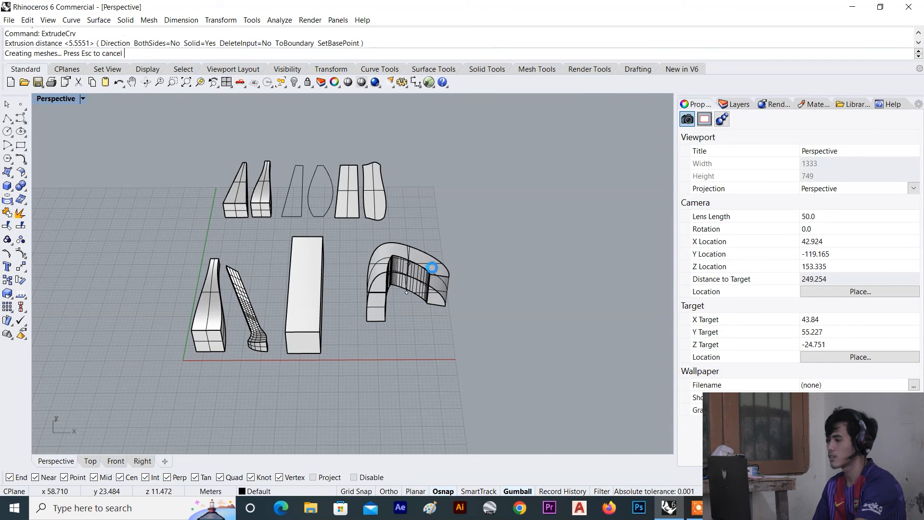
pyautogui.scroll(2, 421, 319)
pyautogui.press('Delete')
# Examine the extruded arch from several directions and distances.
pyautogui.moveTo(424, 318); pyautogui.dragTo(446, 312, button='right')
pyautogui.scroll(-3, 447, 312)
pyautogui.scroll(3, 429, 279)
pyautogui.scroll(4, 365, 279)
pyautogui.scroll(-3, 407, 301)
pyautogui.scroll(3, 406, 267)
pyautogui.scroll(-3, 406, 266)
pyautogui.moveTo(406, 266); pyautogui.dragTo(411, 307, button='right')
pyautogui.scroll(3, 433, 301)
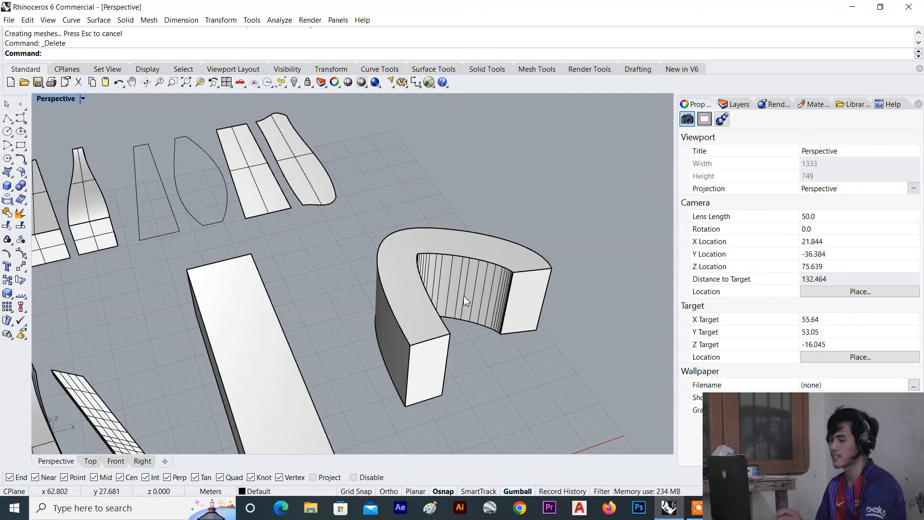
pyautogui.click(466, 289)
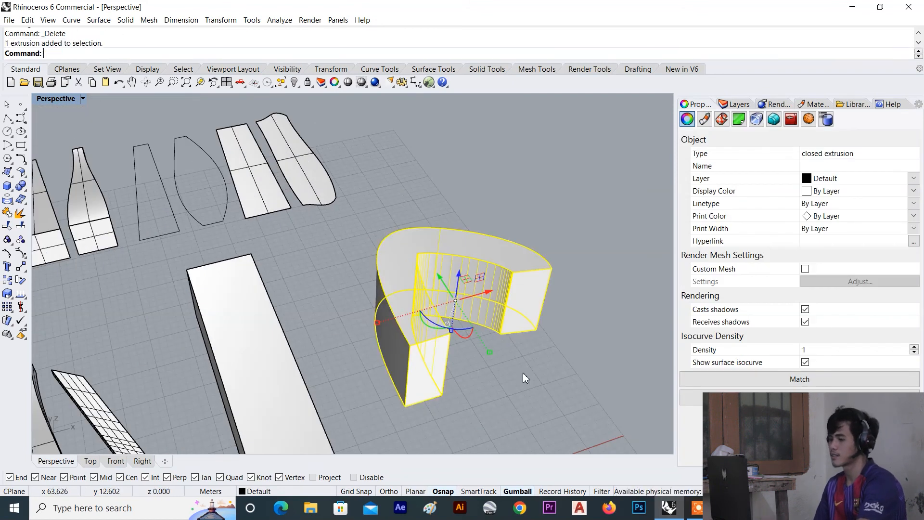
pyautogui.click(524, 374)
# Start Taper on the extruded arch, with the axis between the midpoints of its two bottom end edges, and pick a start distance.
pyautogui.press('Return')
pyautogui.scroll(-2, 379, 293)
pyautogui.click(451, 291)
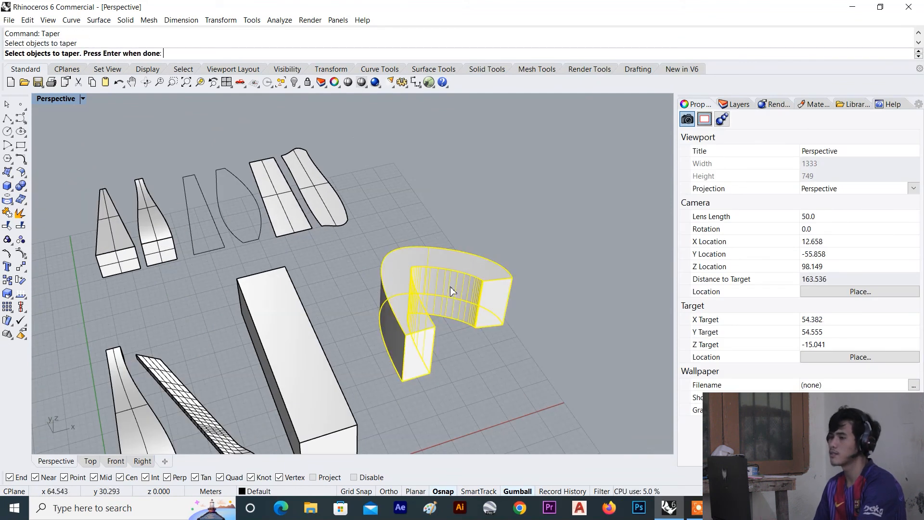
pyautogui.press('Return')
pyautogui.moveTo(442, 369); pyautogui.dragTo(382, 374, button='right')
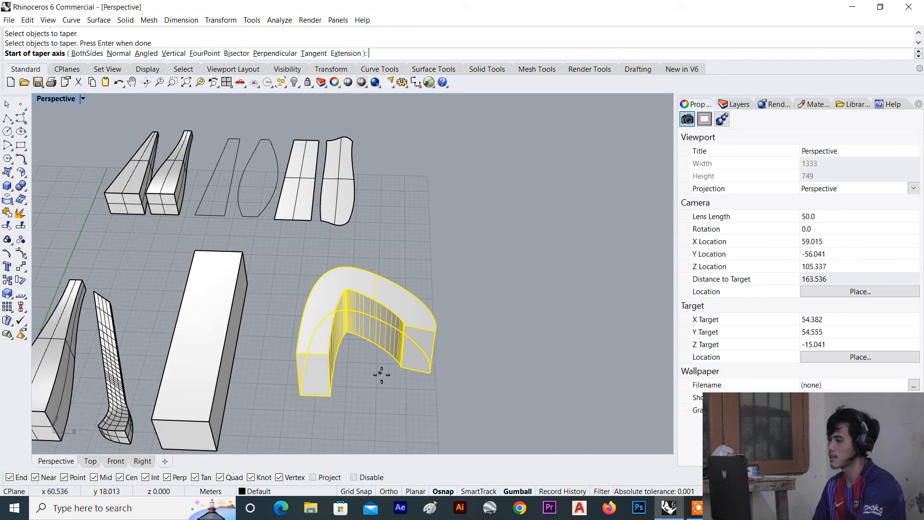
pyautogui.scroll(4, 316, 395)
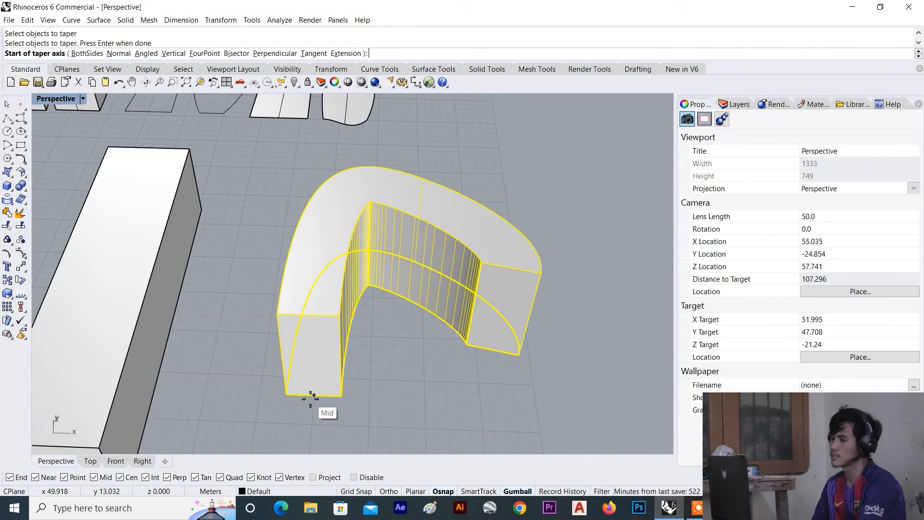
pyautogui.click(311, 396)
pyautogui.scroll(-4, 392, 392)
pyautogui.scroll(4, 410, 380)
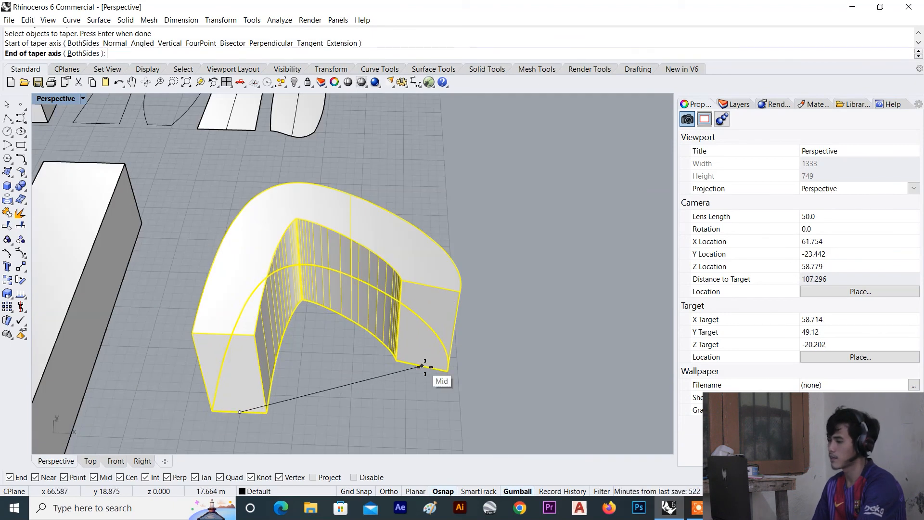
pyautogui.click(422, 367)
pyautogui.scroll(-4, 422, 370)
pyautogui.click(409, 417)
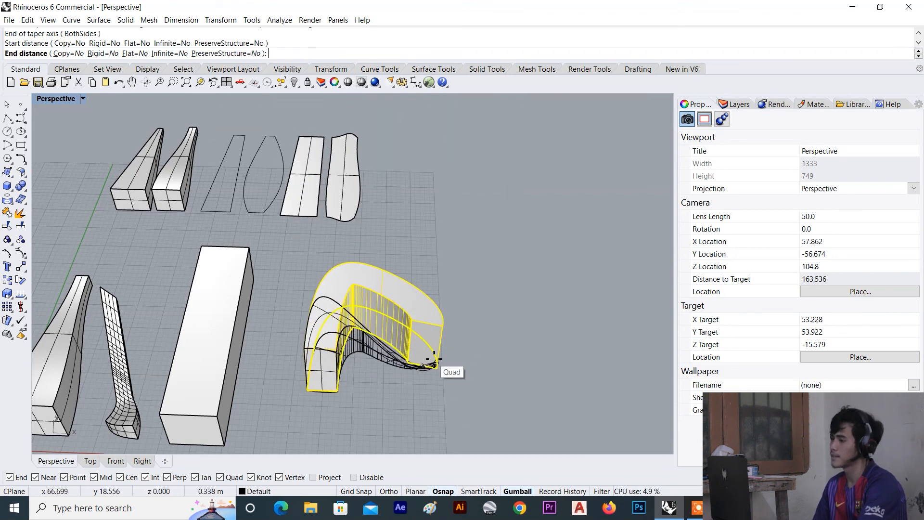
# Preview different end distances for the arch's taper from several directions, and pick one to finish the taper.
pyautogui.scroll(2, 411, 361)
pyautogui.scroll(2, 411, 364)
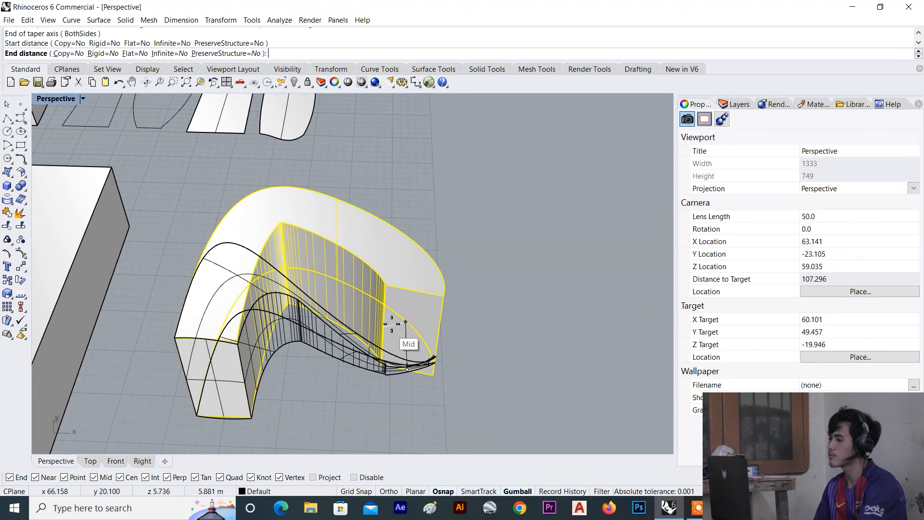
pyautogui.scroll(-2, 392, 344)
pyautogui.moveTo(393, 345); pyautogui.dragTo(331, 348, button='right')
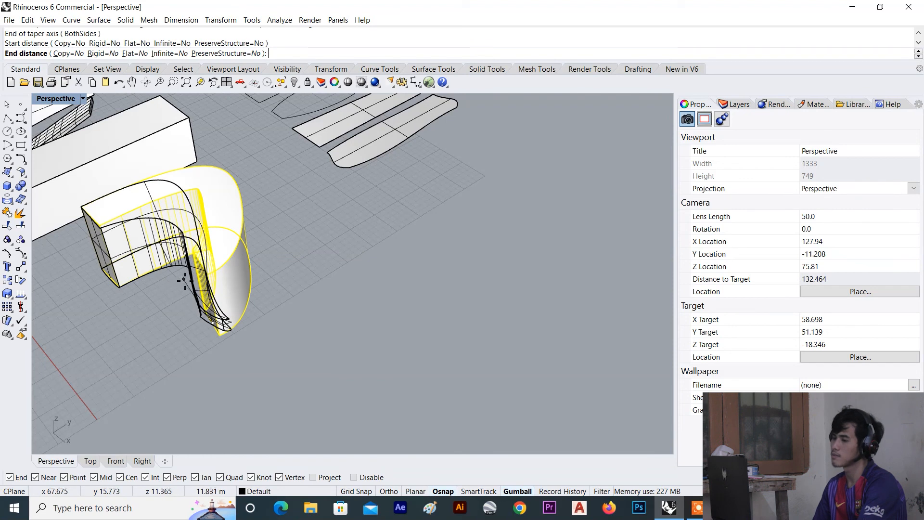
pyautogui.scroll(-4, 178, 289)
pyautogui.scroll(6, 187, 301)
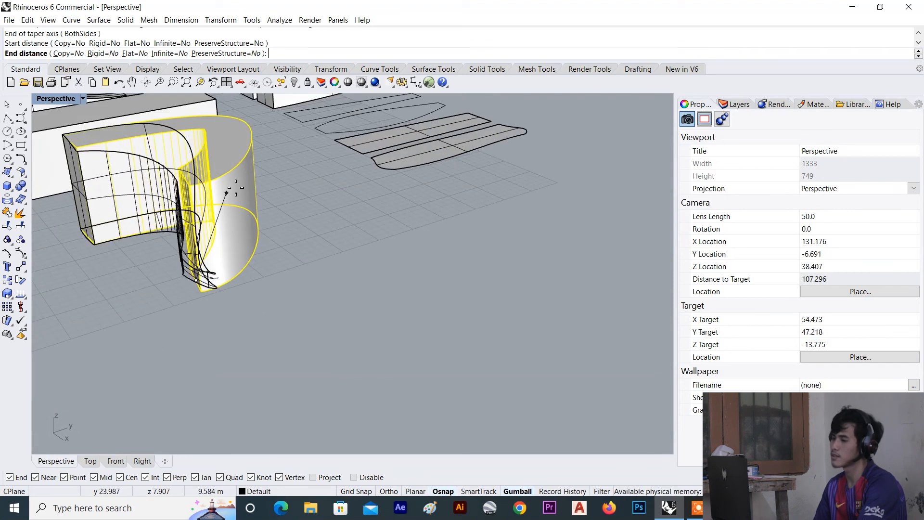
pyautogui.click(295, 135)
# Examine the tapered arch's shape from several directions and up close.
pyautogui.scroll(-6, 290, 205)
pyautogui.moveTo(299, 210); pyautogui.dragTo(166, 145, button='right')
pyautogui.scroll(2, 240, 167)
pyautogui.scroll(4, 240, 166)
pyautogui.scroll(-6, 243, 207)
pyautogui.scroll(6, 256, 166)
pyautogui.scroll(10, 286, 187)
pyautogui.click(355, 170)
pyautogui.moveTo(144, 188); pyautogui.dragTo(309, 195, button='right')
pyautogui.scroll(-6, 313, 202)
pyautogui.press('Escape')
# Move the front-row boxes and the tapered arch beside the back row, clearing the area near the origin.
pyautogui.moveTo(321, 241); pyautogui.dragTo(283, 307, button='right')
pyautogui.scroll(-5, 308, 298)
pyautogui.moveTo(330, 289); pyautogui.dragTo(398, 275, button='right')
pyautogui.scroll(-5, 410, 281)
pyautogui.moveTo(209, 330); pyautogui.dragTo(210, 331)
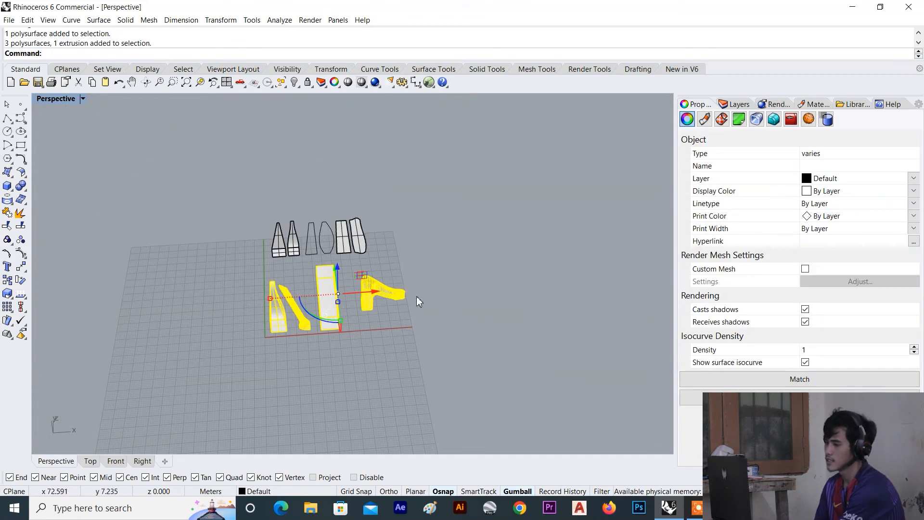
pyautogui.moveTo(366, 292); pyautogui.dragTo(424, 205)
pyautogui.moveTo(467, 228); pyautogui.dragTo(481, 226)
pyautogui.moveTo(433, 198); pyautogui.dragTo(430, 190)
pyautogui.moveTo(317, 293); pyautogui.dragTo(278, 332, button='right')
pyautogui.click(349, 316)
# Draw a small solid box close to the origin on the cleared ground.
pyautogui.scroll(14, 278, 325)
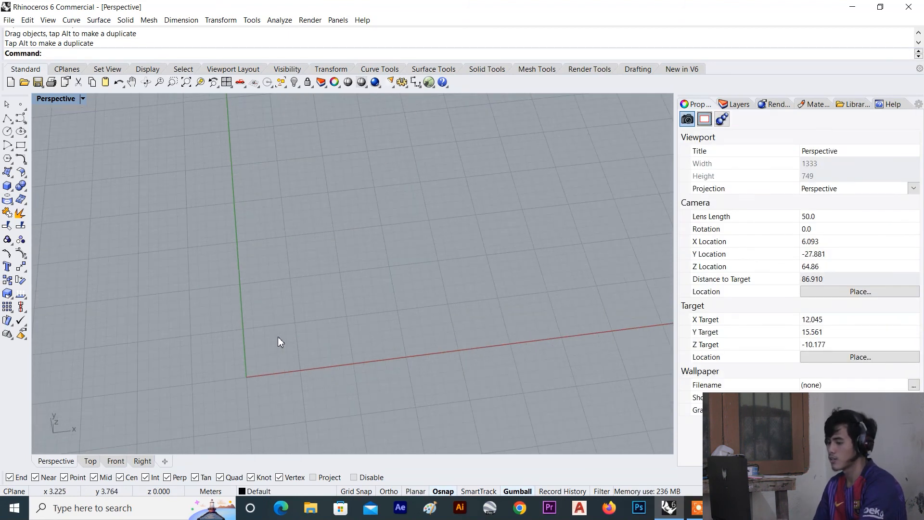
pyautogui.press('Return')
pyautogui.click(276, 353)
pyautogui.click(306, 313)
pyautogui.click(303, 290)
pyautogui.scroll(-4, 322, 312)
pyautogui.moveTo(324, 311); pyautogui.dragTo(354, 311, button='right')
pyautogui.scroll(4, 300, 324)
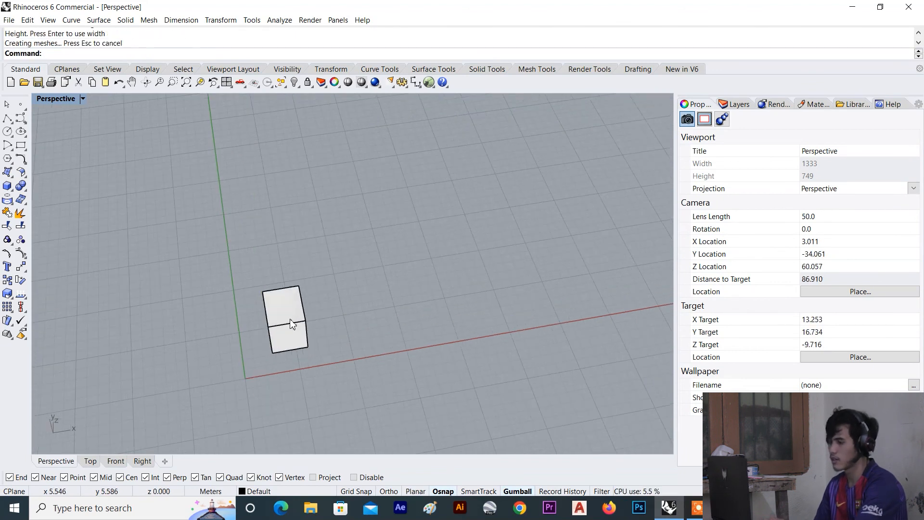
pyautogui.click(288, 324)
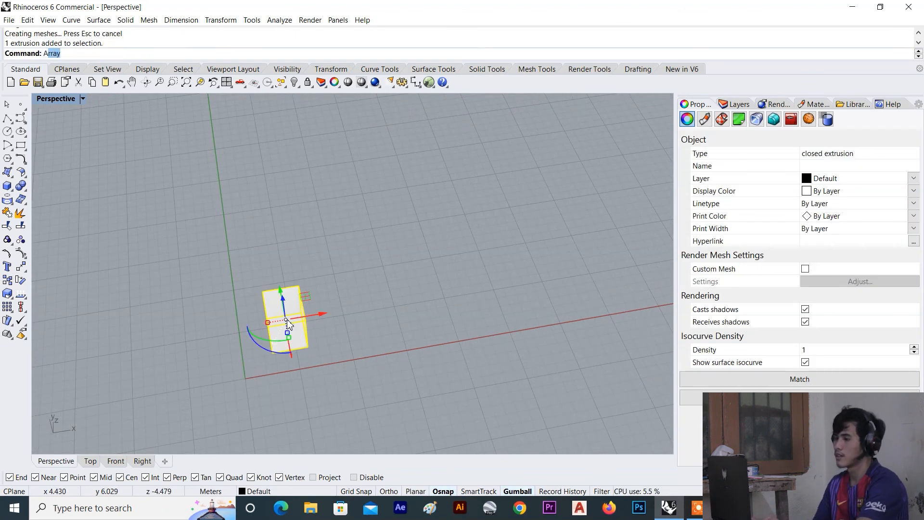
pyautogui.write('Array')
pyautogui.press('Return')
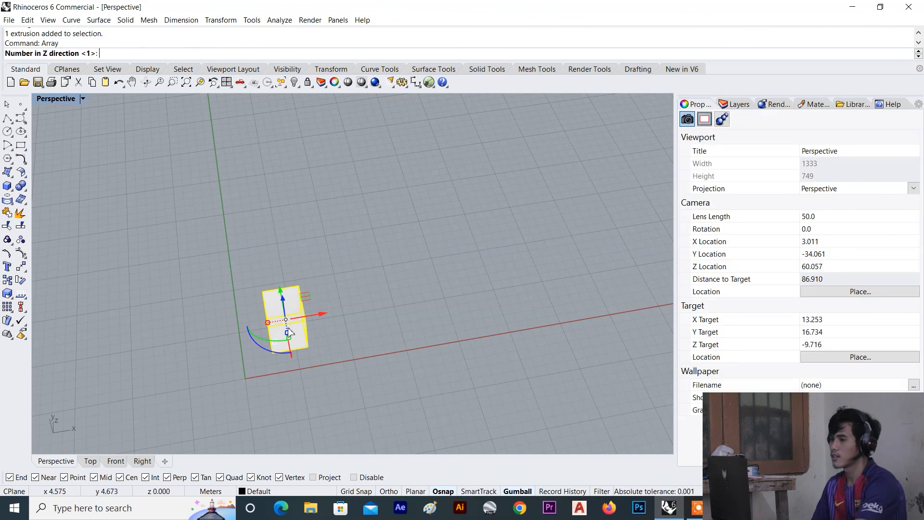
pyautogui.press('Escape')
pyautogui.click(394, 329)
# Start a rectangular Array of the small box with 5 copies in X, 5 in Y and 1 in Z.
pyautogui.click(279, 322)
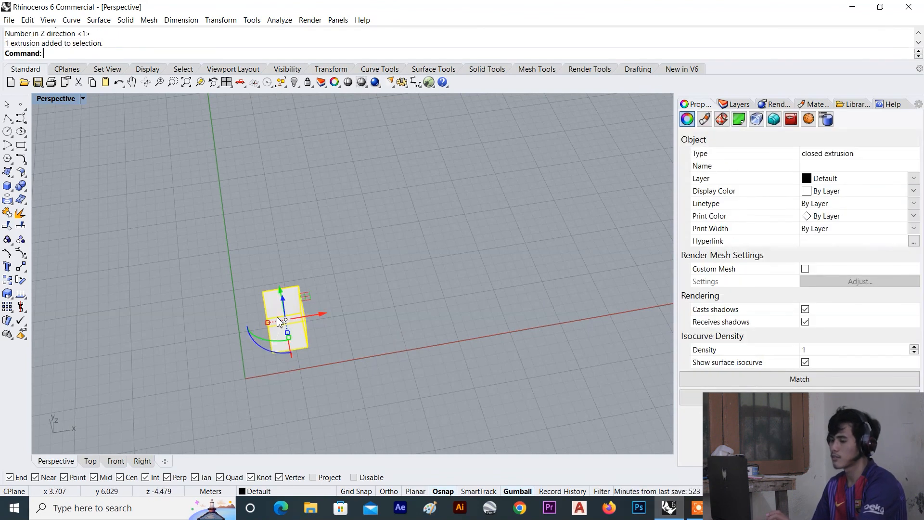
pyautogui.write('Array')
pyautogui.press('Return')
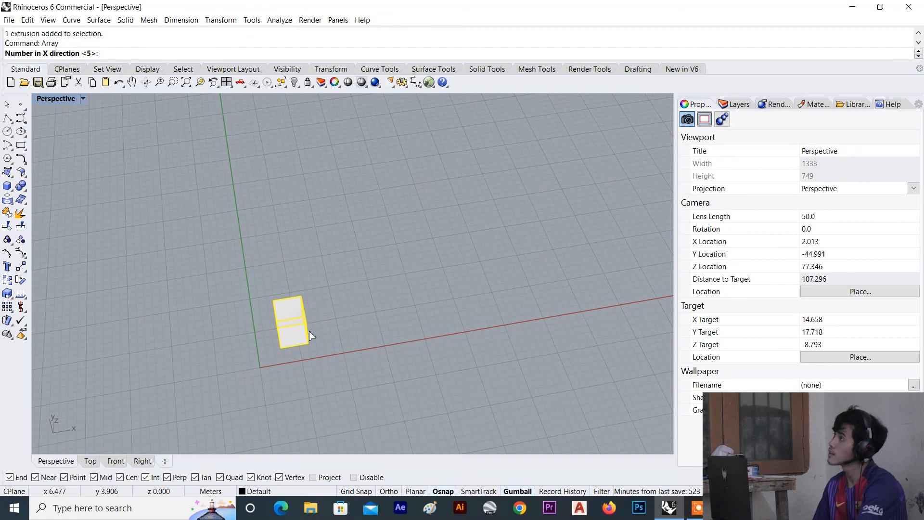
pyautogui.moveTo(299, 339); pyautogui.dragTo(318, 314, button='right')
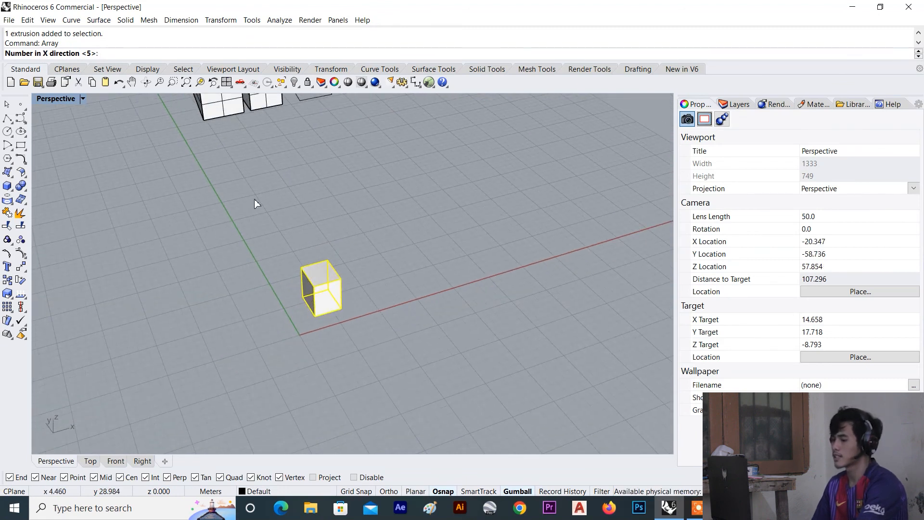
pyautogui.write('5')
pyautogui.press('Return')
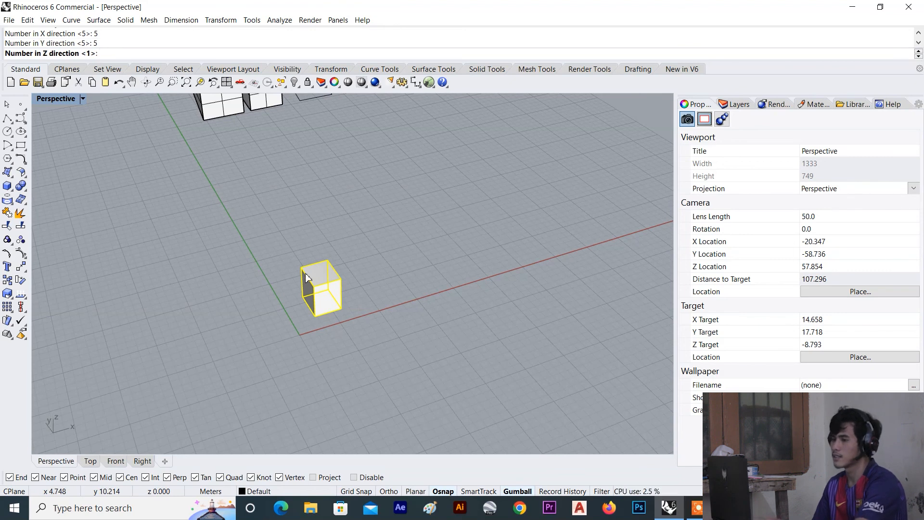
pyautogui.write('1')
pyautogui.press('Return')
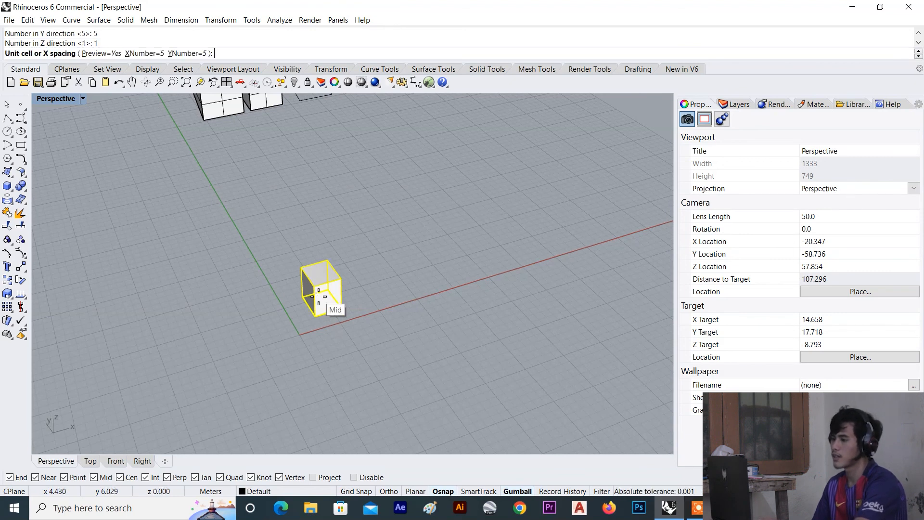
# Set the array's unit cell from the box's bottom corner, about 4.3 m in X and 7.8 m in Y, and accept it.
pyautogui.scroll(2, 315, 319)
pyautogui.click(314, 318)
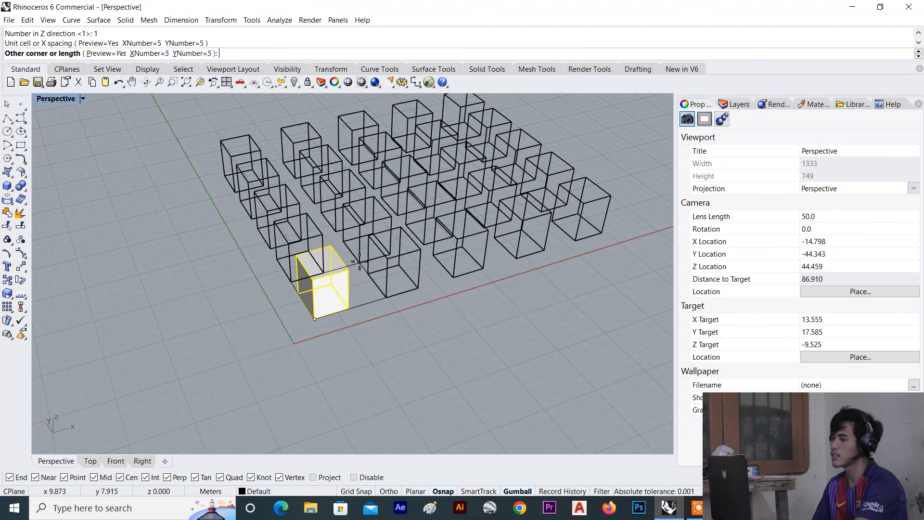
pyautogui.scroll(-8, 324, 272)
pyautogui.scroll(12, 326, 272)
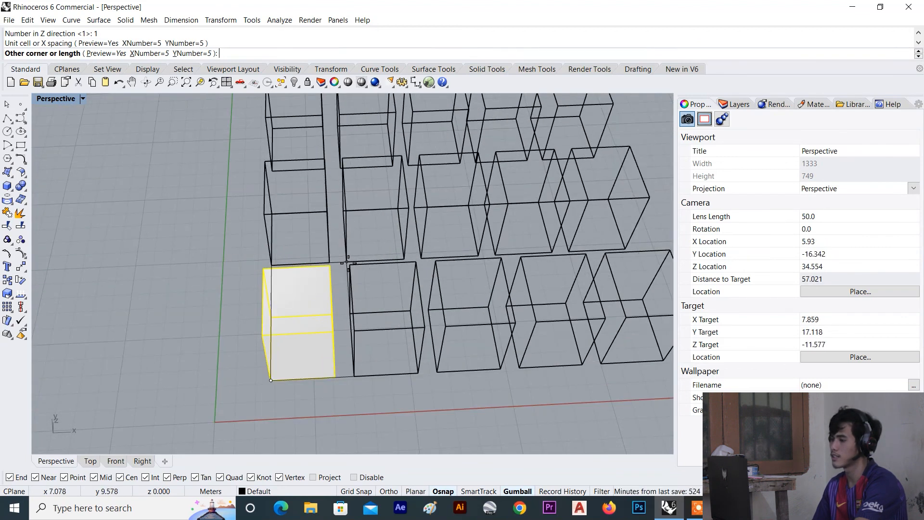
pyautogui.click(341, 273)
pyautogui.scroll(-10, 341, 273)
pyautogui.press('Return')
pyautogui.scroll(-6, 365, 300)
pyautogui.press('Escape')
# Start the Taper command on all the boxes of the 5 by 5 array.
pyautogui.moveTo(382, 293); pyautogui.dragTo(422, 275, button='right')
pyautogui.scroll(4, 435, 263)
pyautogui.scroll(8, 337, 263)
pyautogui.moveTo(315, 265); pyautogui.dragTo(155, 247, button='right')
pyautogui.moveTo(446, 209); pyautogui.dragTo(344, 226, button='right')
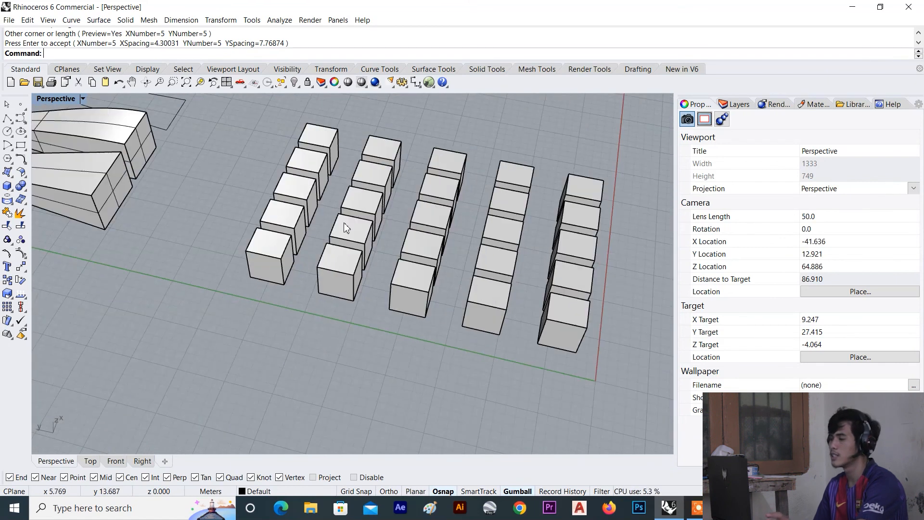
pyautogui.moveTo(404, 255); pyautogui.dragTo(370, 252, button='right')
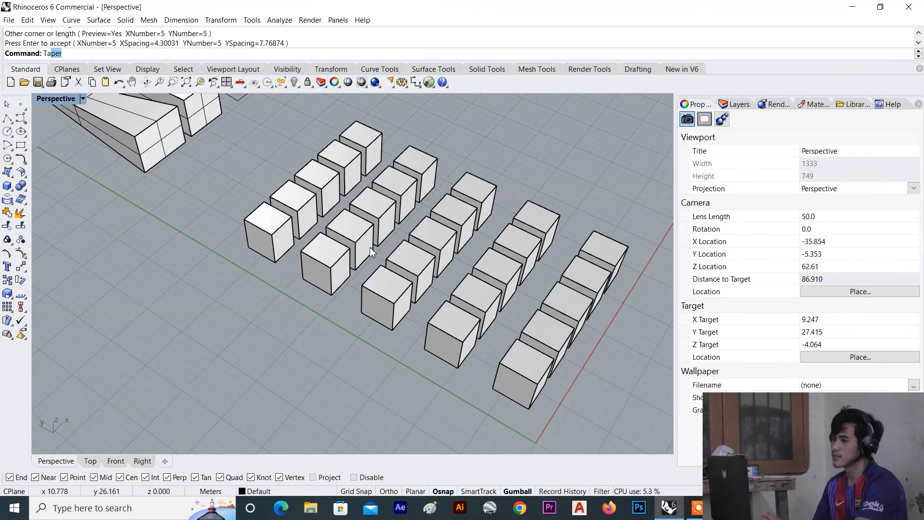
pyautogui.press('Return')
pyautogui.scroll(-5, 353, 314)
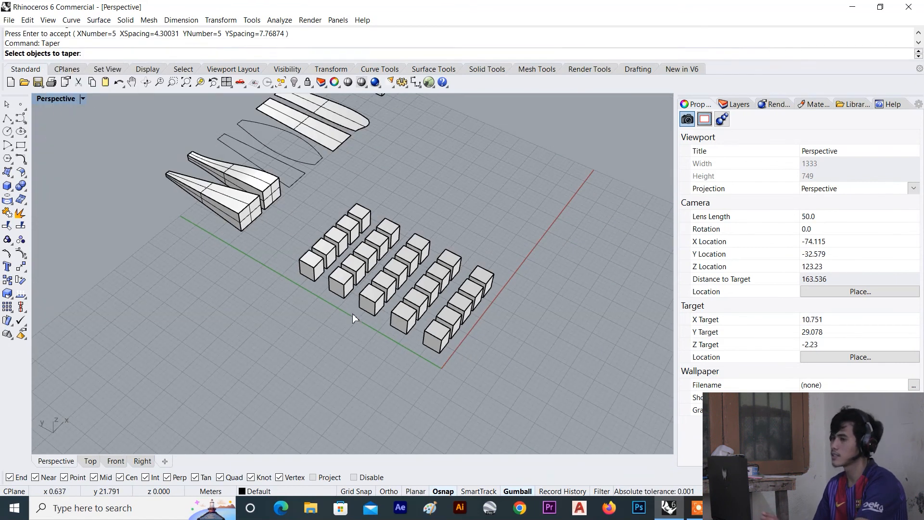
pyautogui.moveTo(352, 314); pyautogui.dragTo(424, 295, button='right')
pyautogui.moveTo(260, 345); pyautogui.dragTo(260, 345)
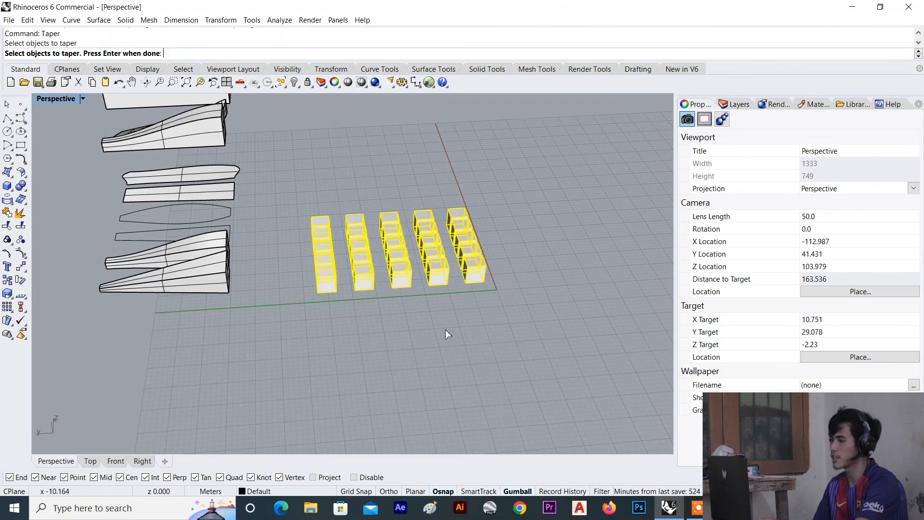
pyautogui.moveTo(306, 336); pyautogui.dragTo(396, 321, button='right')
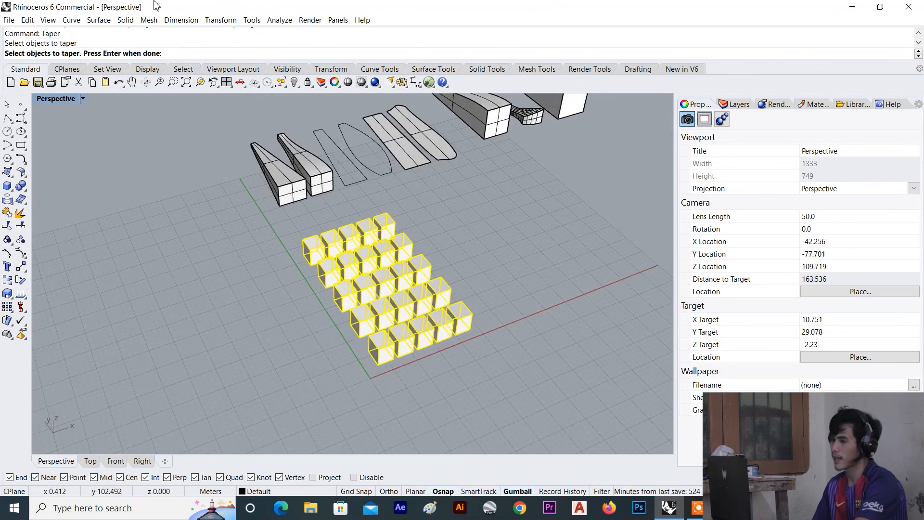
pyautogui.press('Return')
# Place the taper axis from the bottom edge midpoint of the front row's middle box perpendicular to the far row's middle box, about 34.9 m.
pyautogui.scroll(7, 429, 351)
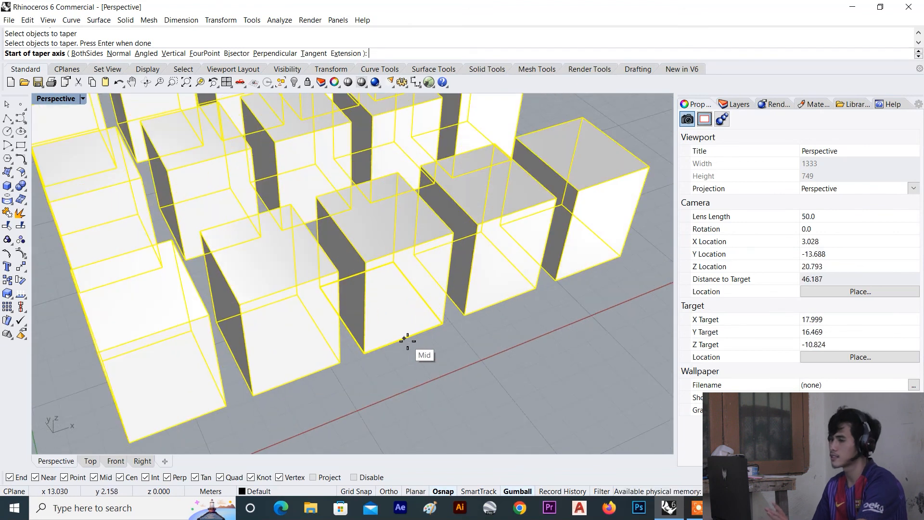
pyautogui.click(408, 340)
pyautogui.scroll(-5, 409, 337)
pyautogui.moveTo(516, 337); pyautogui.dragTo(165, 258, button='right')
pyautogui.scroll(4, 251, 259)
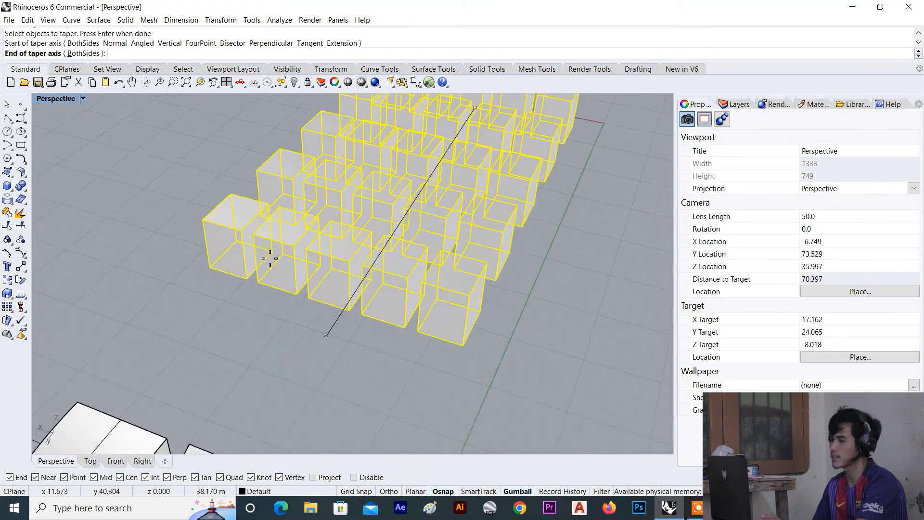
pyautogui.scroll(4, 382, 310)
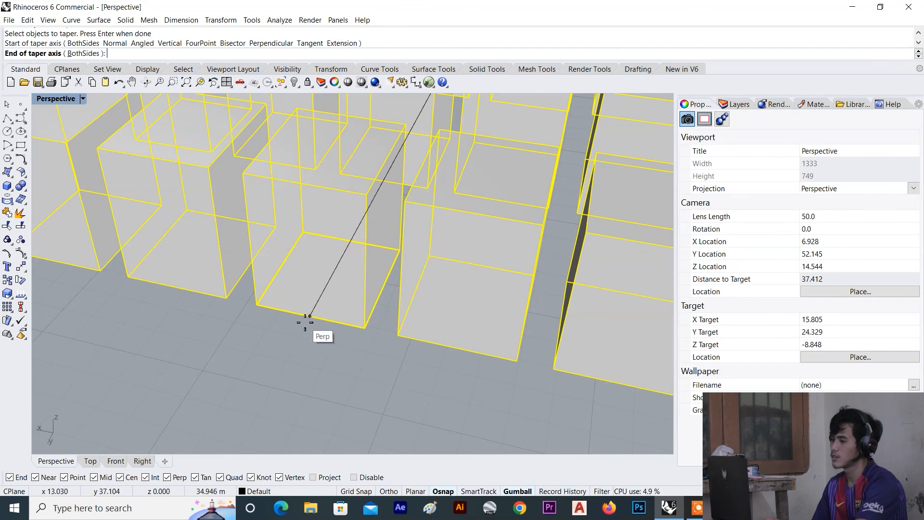
pyautogui.click(305, 322)
# Set the start distance to the front row's outer bottom corner, about 10.3 m, and pick a shorter end distance at the far row.
pyautogui.scroll(-5, 309, 320)
pyautogui.moveTo(388, 320); pyautogui.dragTo(295, 309, button='right')
pyautogui.scroll(3, 295, 310)
pyautogui.moveTo(472, 263); pyautogui.dragTo(361, 363, button='right')
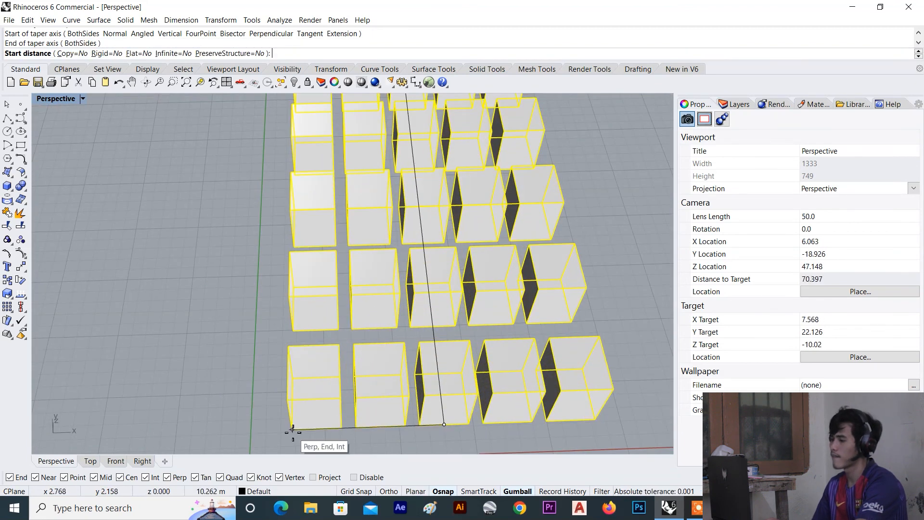
pyautogui.click(293, 430)
pyautogui.scroll(-3, 308, 428)
pyautogui.scroll(2, 332, 253)
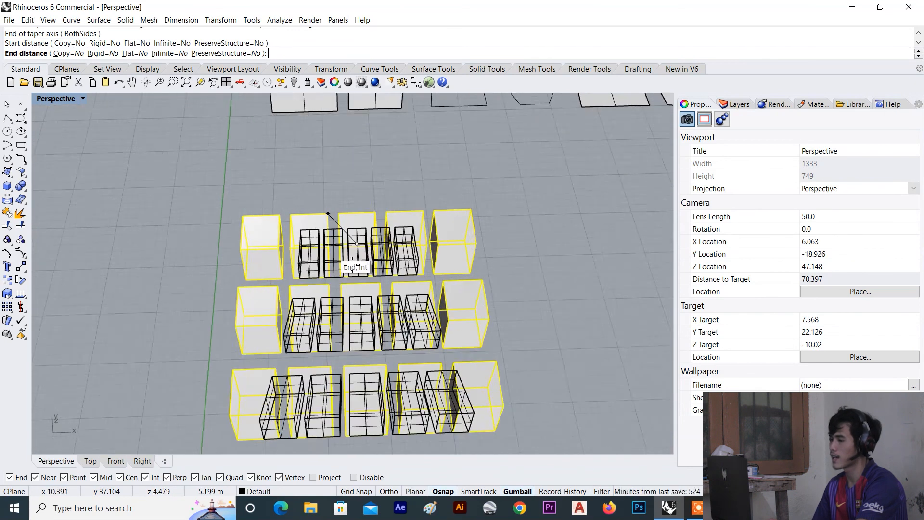
pyautogui.moveTo(332, 253); pyautogui.dragTo(407, 250, button='right')
pyautogui.scroll(2, 330, 254)
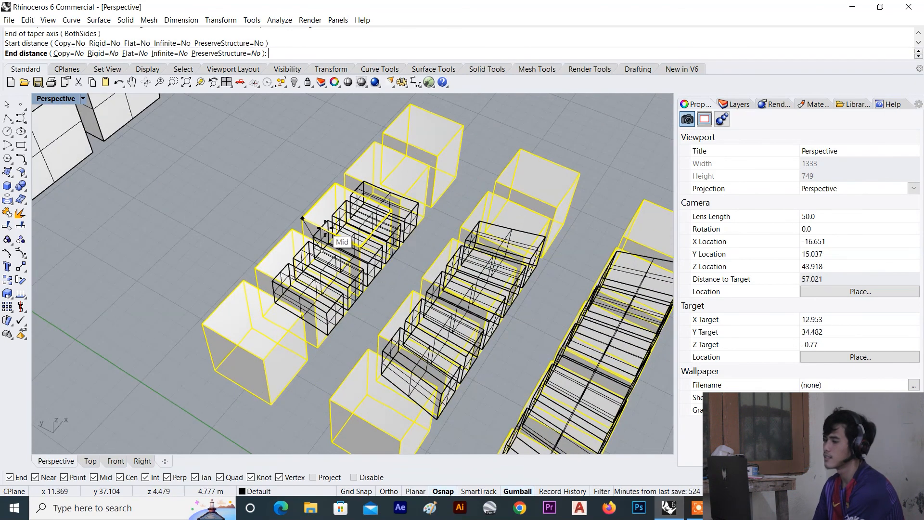
pyautogui.scroll(10, 325, 230)
pyautogui.click(319, 243)
# Examine how the tapered box array narrows from the front row to the far row, from several sides and distances.
pyautogui.scroll(-10, 325, 268)
pyautogui.scroll(-5, 325, 268)
pyautogui.moveTo(324, 267); pyautogui.dragTo(576, 230, button='right')
pyautogui.scroll(-8, 498, 256)
pyautogui.scroll(8, 477, 235)
pyautogui.scroll(8, 323, 192)
pyautogui.moveTo(319, 200); pyautogui.dragTo(466, 215, button='right')
pyautogui.scroll(4, 431, 245)
pyautogui.moveTo(430, 248); pyautogui.dragTo(337, 230, button='right')
pyautogui.scroll(-8, 337, 230)
pyautogui.moveTo(244, 257); pyautogui.dragTo(257, 285, button='right')
pyautogui.scroll(6, 272, 299)
pyautogui.moveTo(275, 312); pyautogui.dragTo(223, 337, button='right')
pyautogui.scroll(-10, 294, 322)
pyautogui.scroll(-3, 326, 328)
pyautogui.moveTo(327, 328); pyautogui.dragTo(305, 349, button='right')
pyautogui.scroll(4, 366, 357)
pyautogui.scroll(3, 340, 359)
pyautogui.moveTo(548, 319); pyautogui.dragTo(504, 285, button='right')
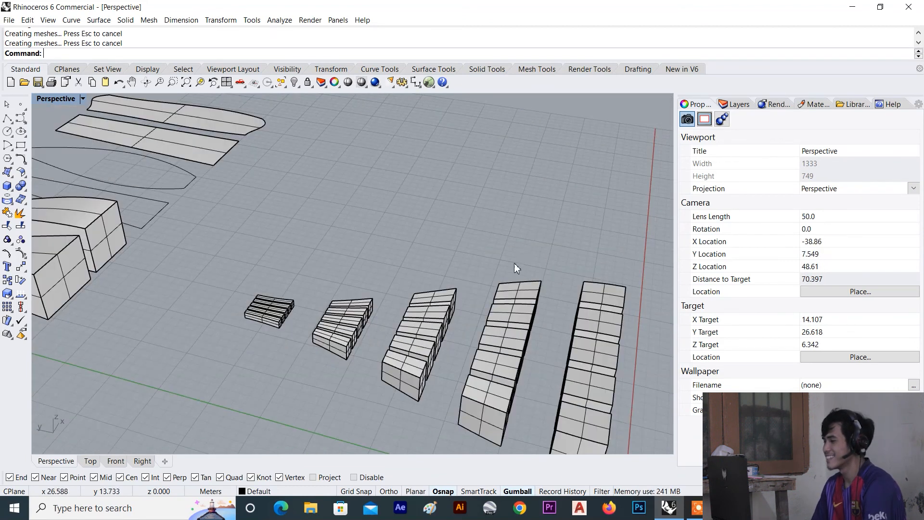
pyautogui.moveTo(555, 241); pyautogui.dragTo(452, 284, button='right')
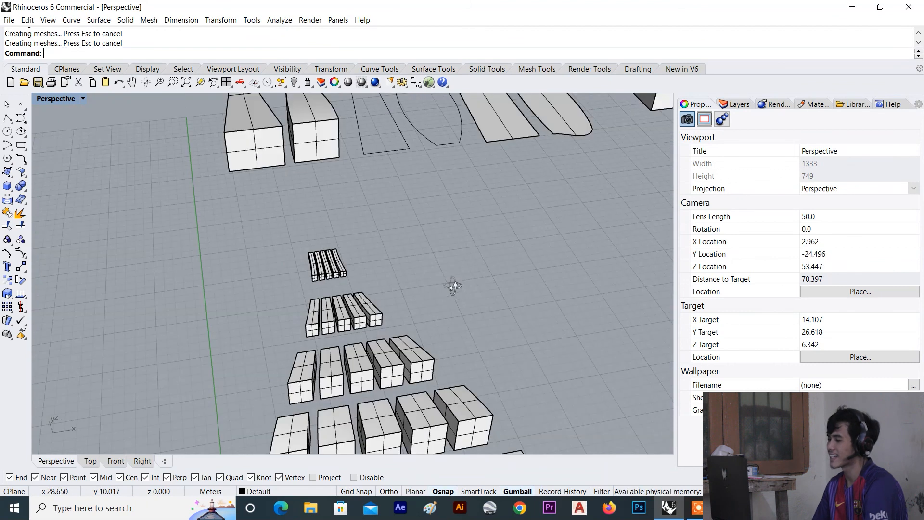
pyautogui.scroll(-5, 451, 285)
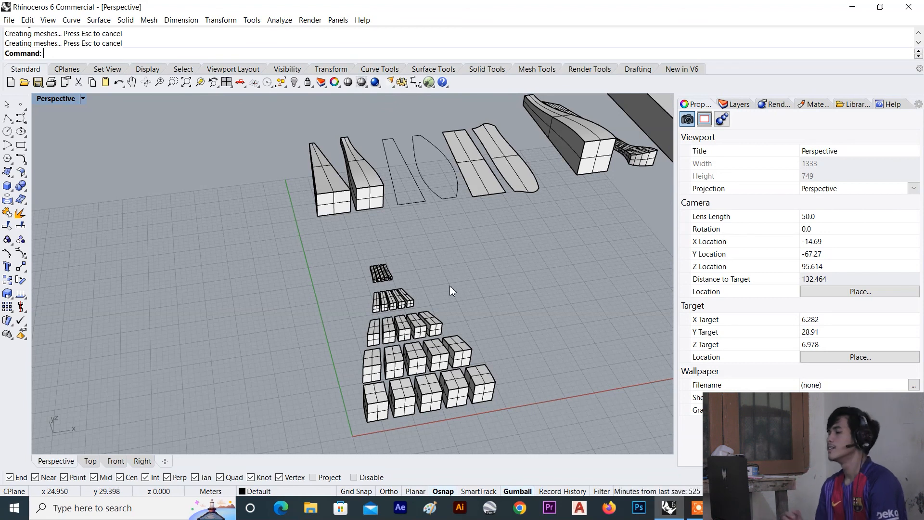
pyautogui.scroll(-8, 450, 285)
pyautogui.moveTo(449, 285); pyautogui.dragTo(501, 266, button='right')
pyautogui.scroll(4, 501, 267)
pyautogui.moveTo(496, 222); pyautogui.dragTo(299, 332)
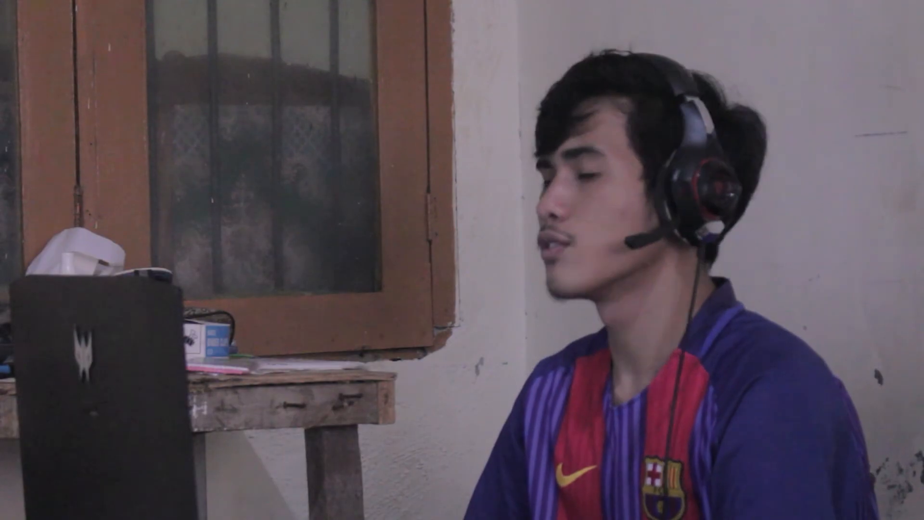